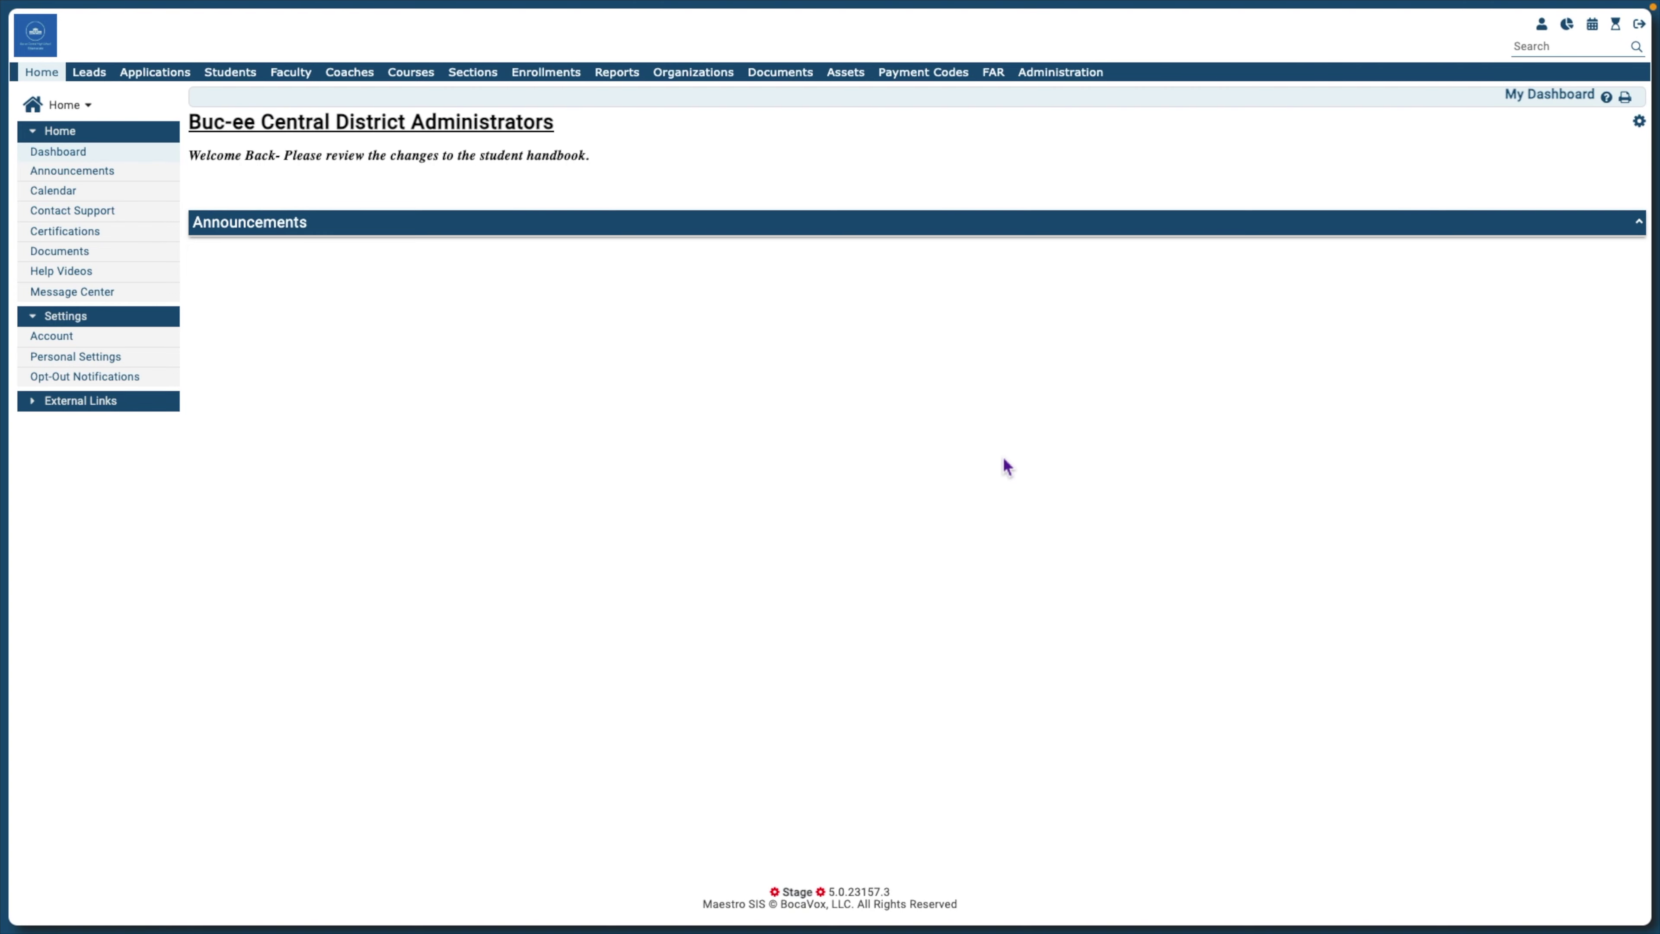
Open the chosen student's Case Requests page from the Students list, showing 0 cases
left_click(233, 77)
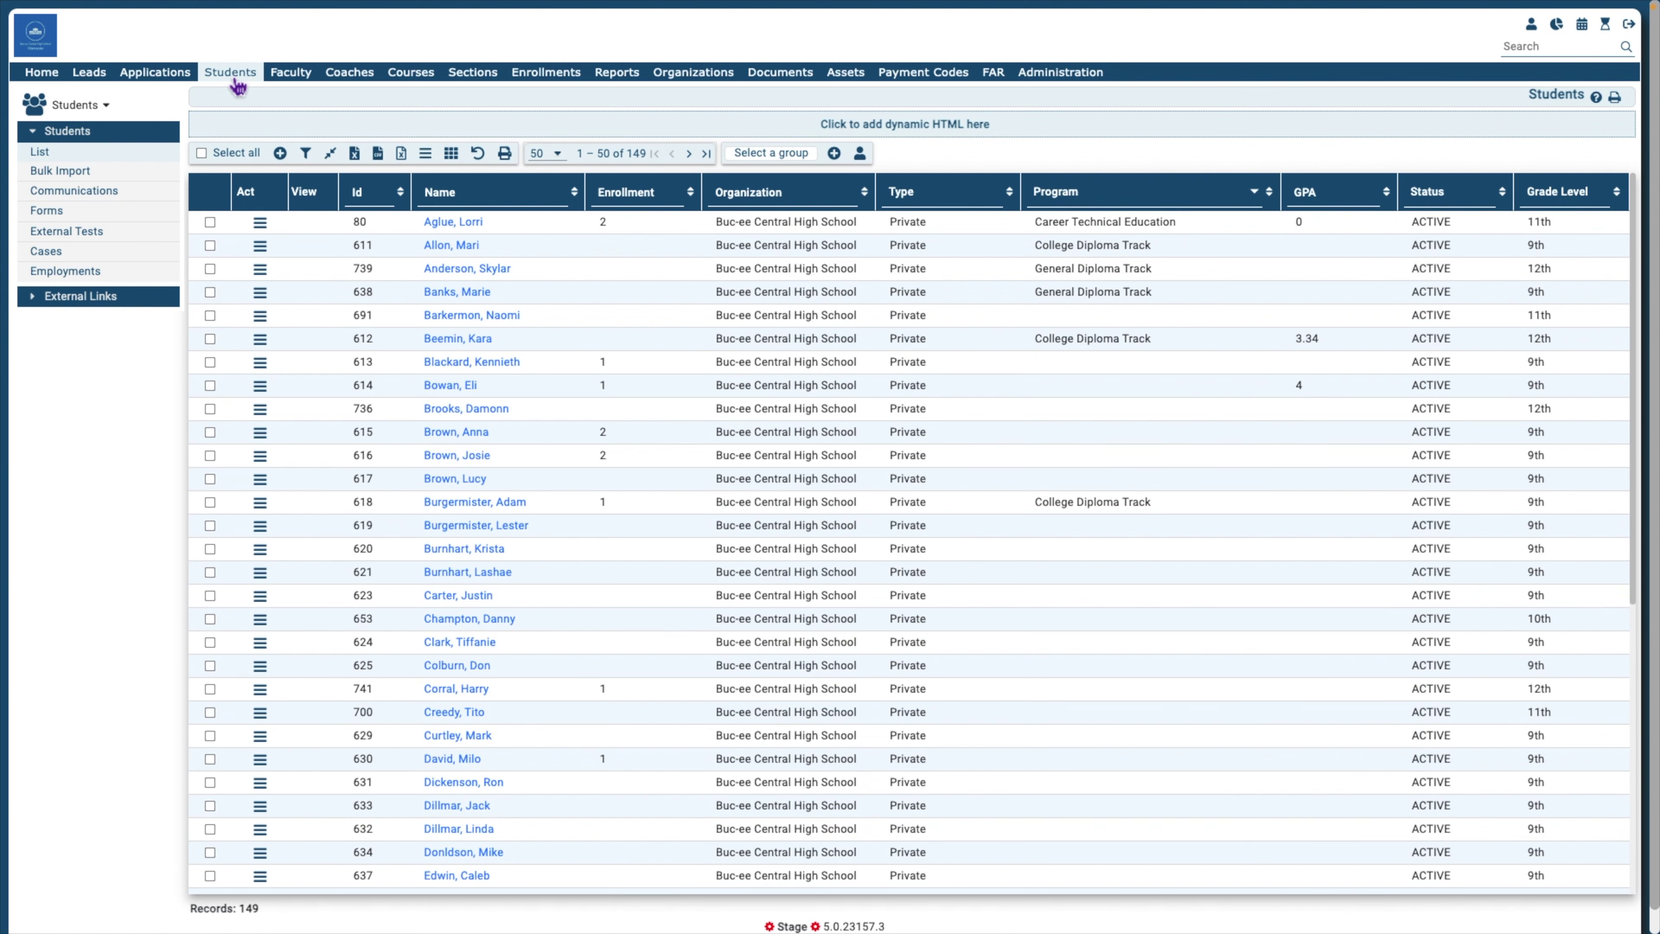
left_click(472, 460)
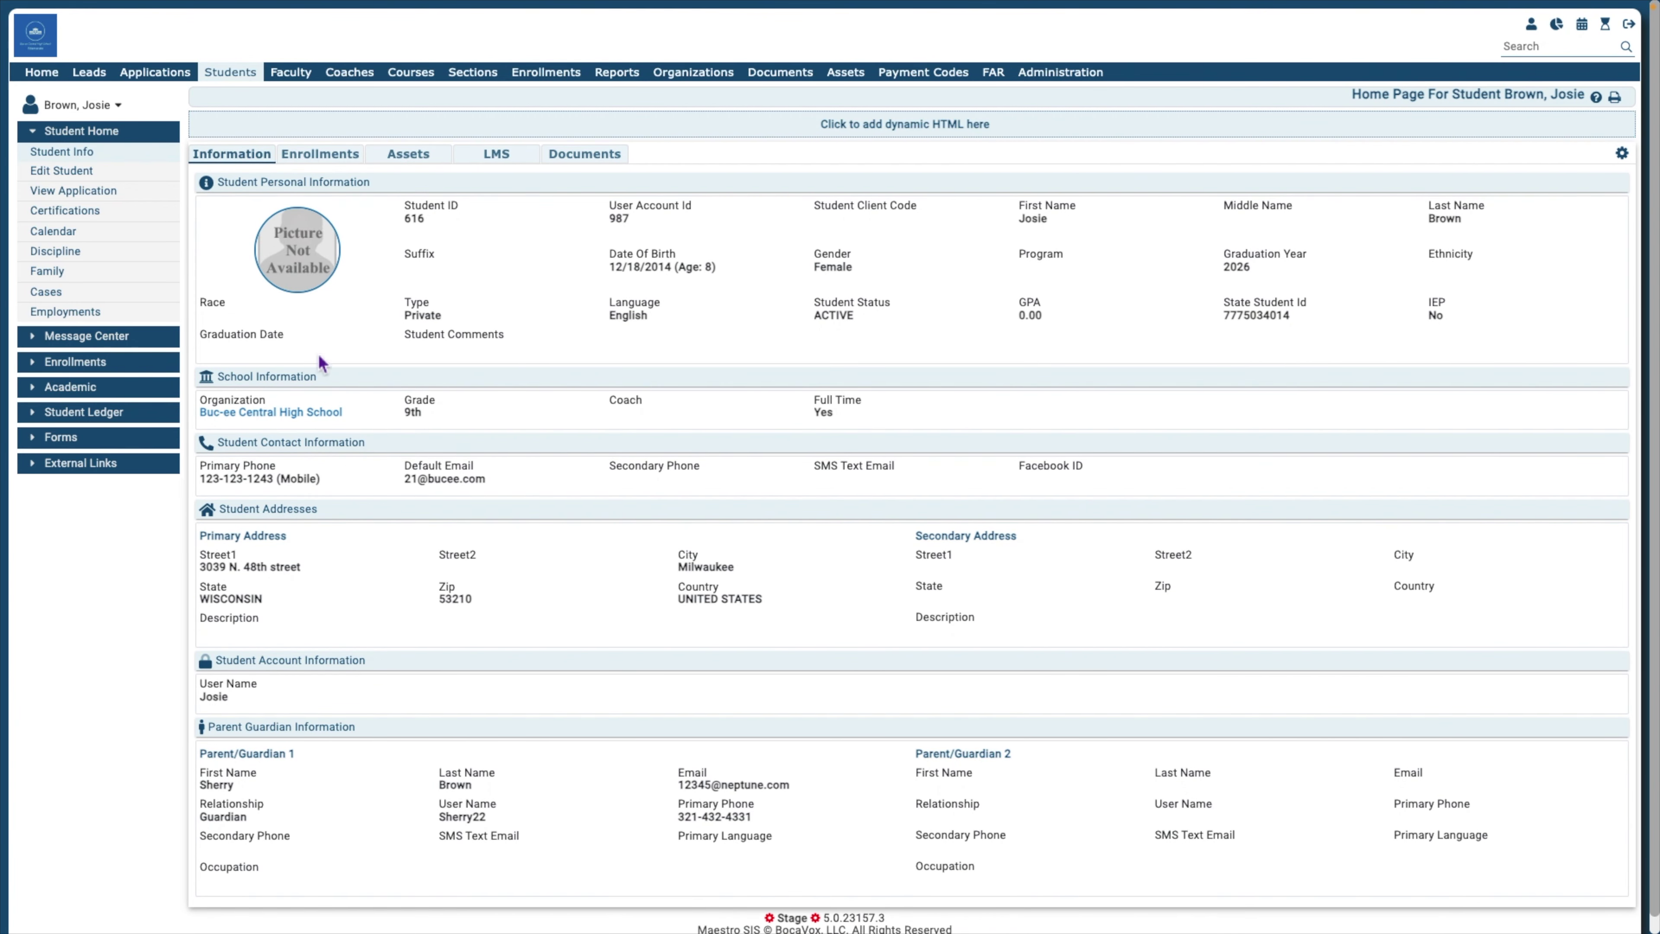
left_click(64, 298)
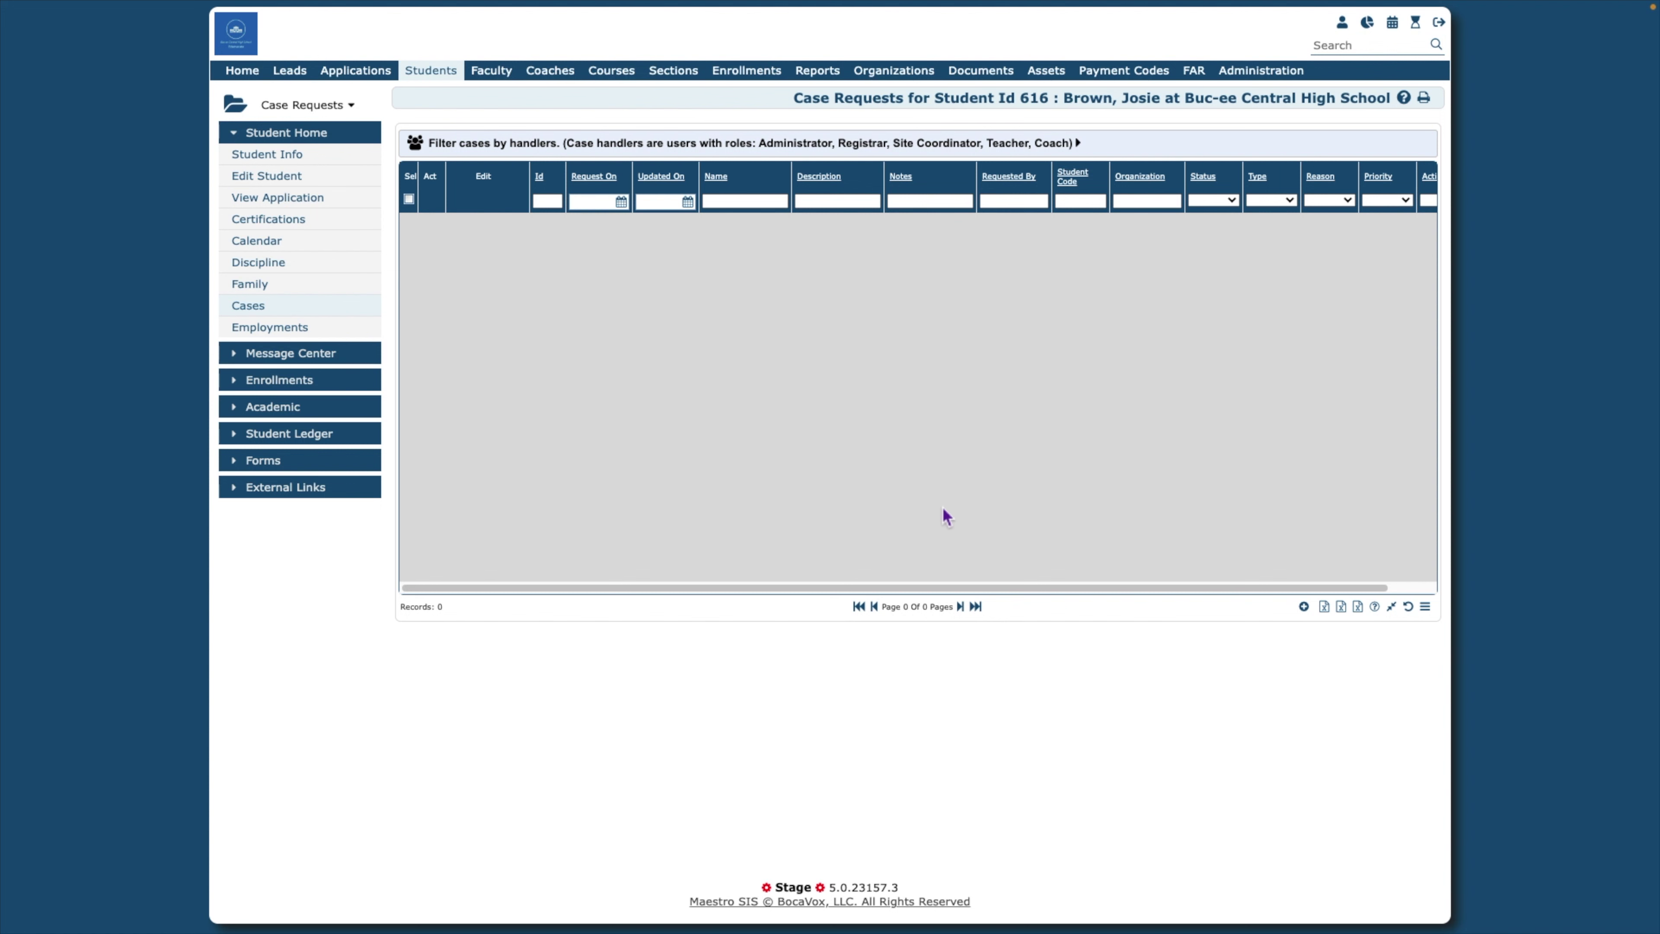
Start a case request named 'Needs scheduling help', type Academic Counseling, status Case Open
left_click(1310, 611)
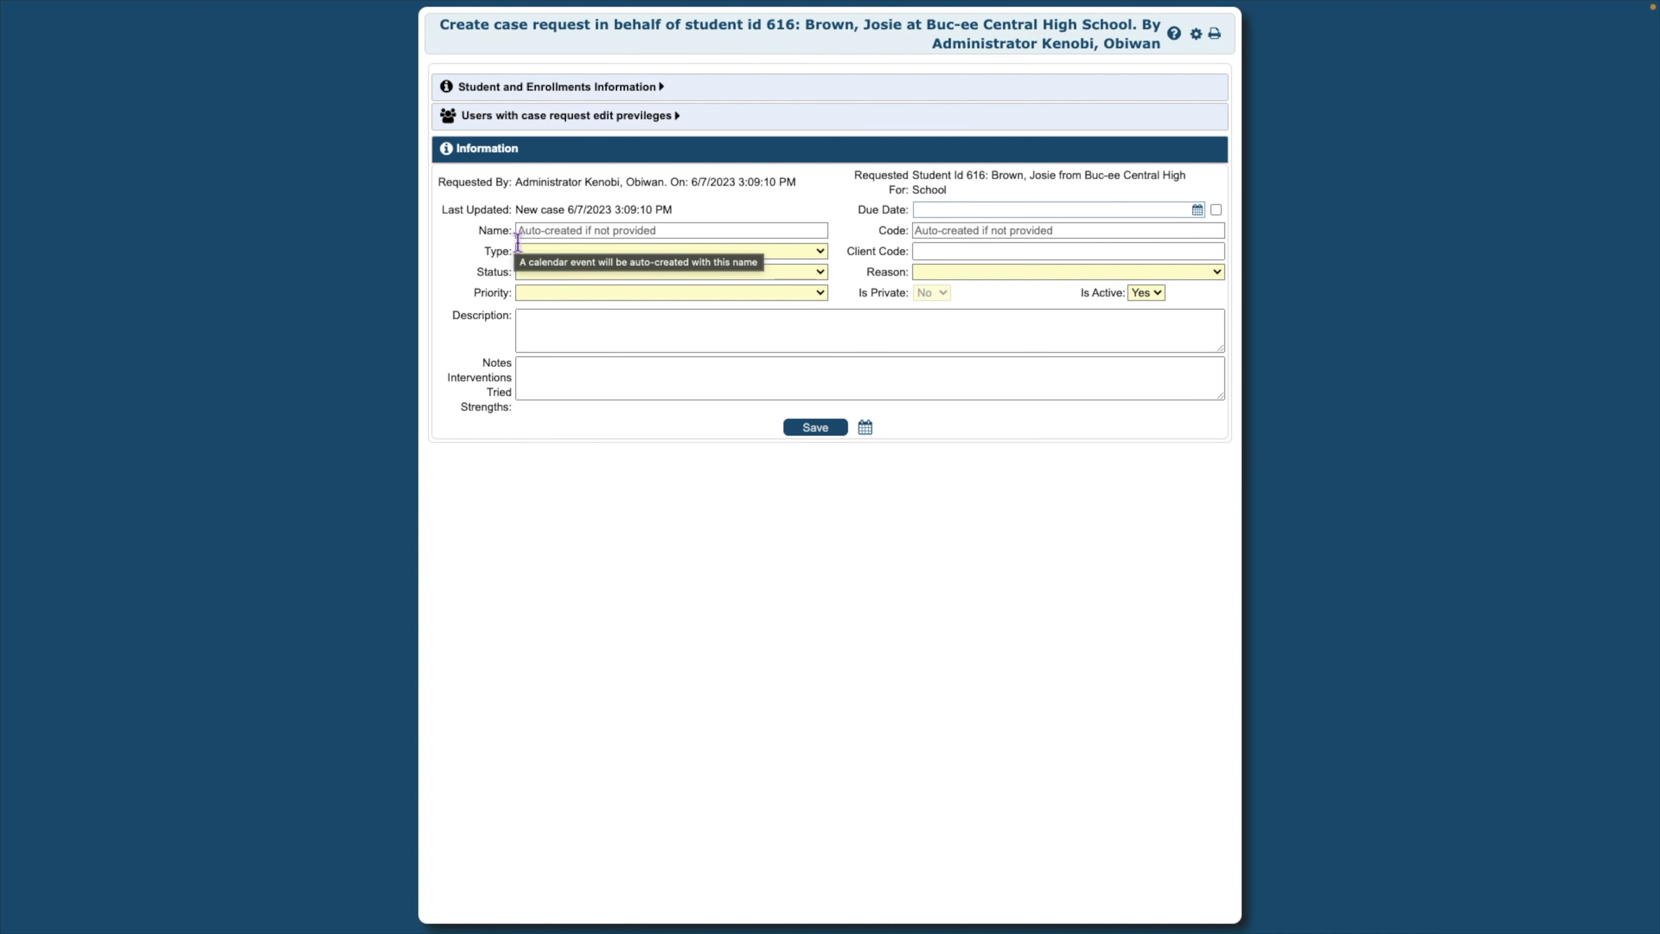
left_click(552, 233)
type("Needs sched")
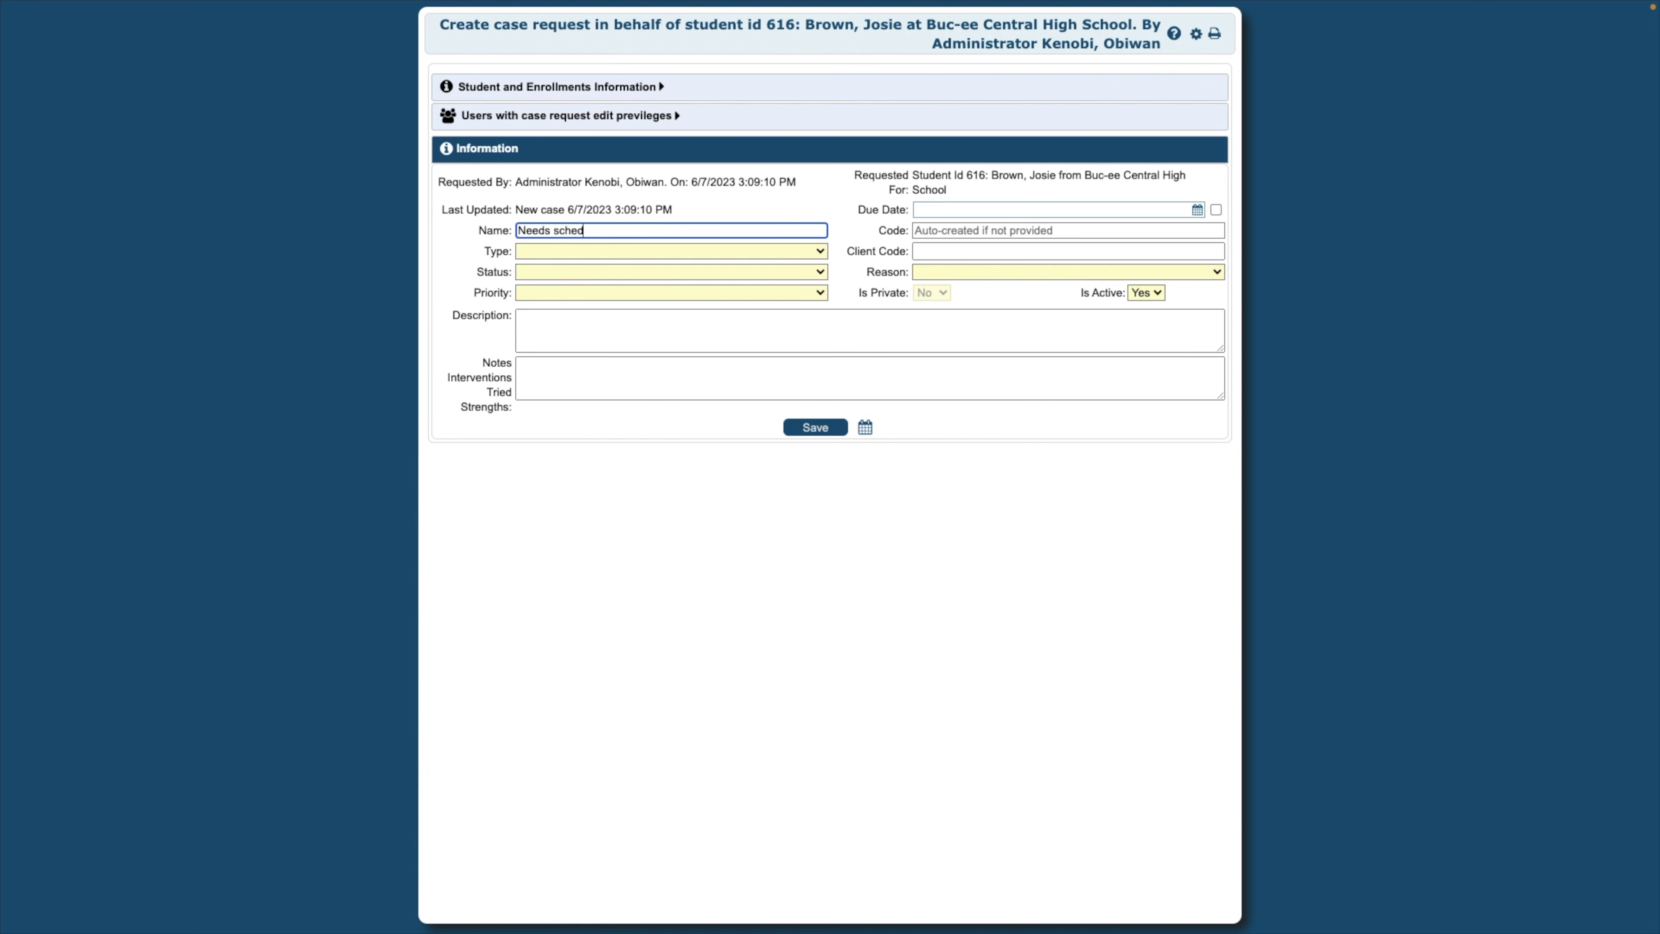
type("uling help")
left_click(780, 257)
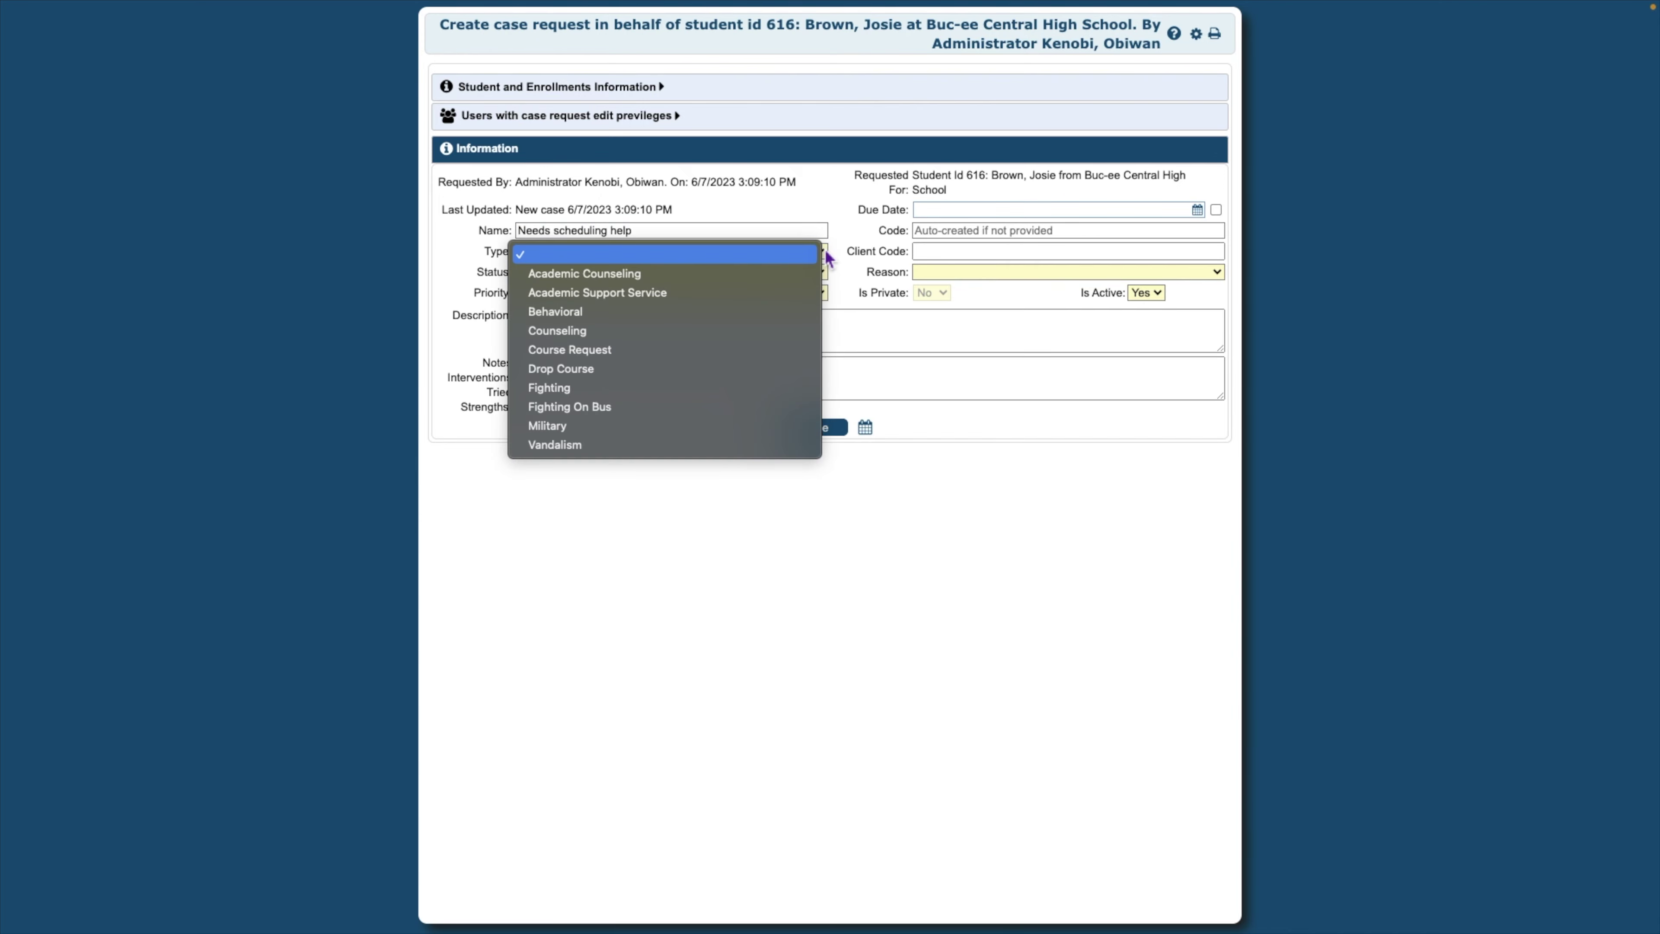
left_click(804, 274)
left_click(709, 273)
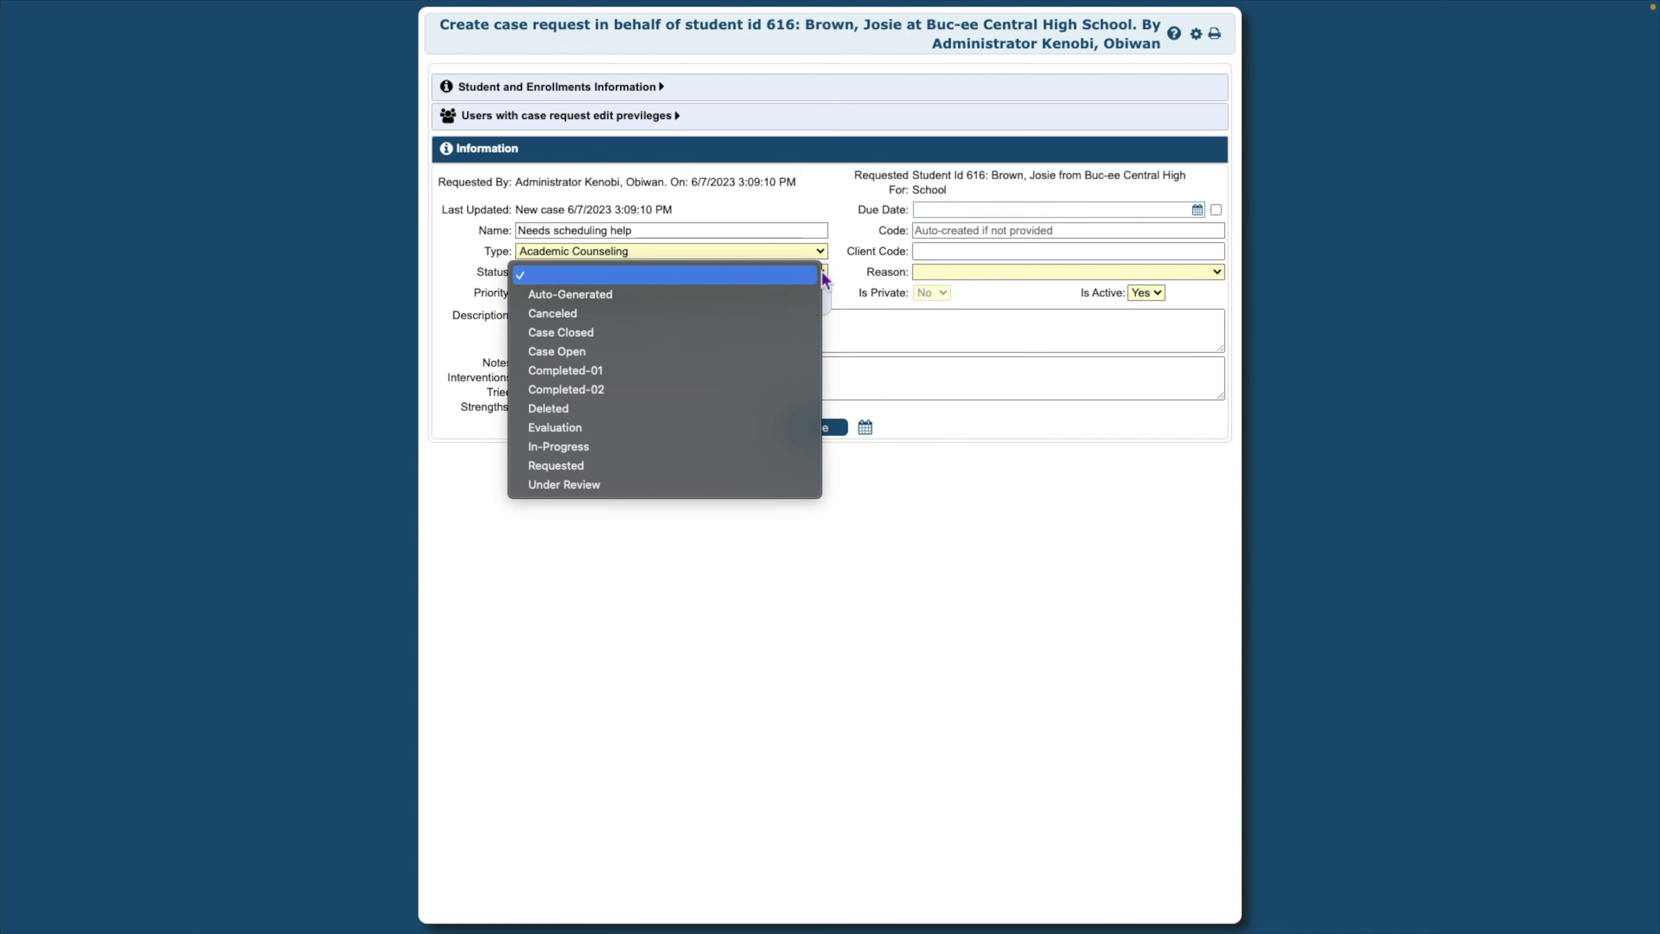
left_click(756, 351)
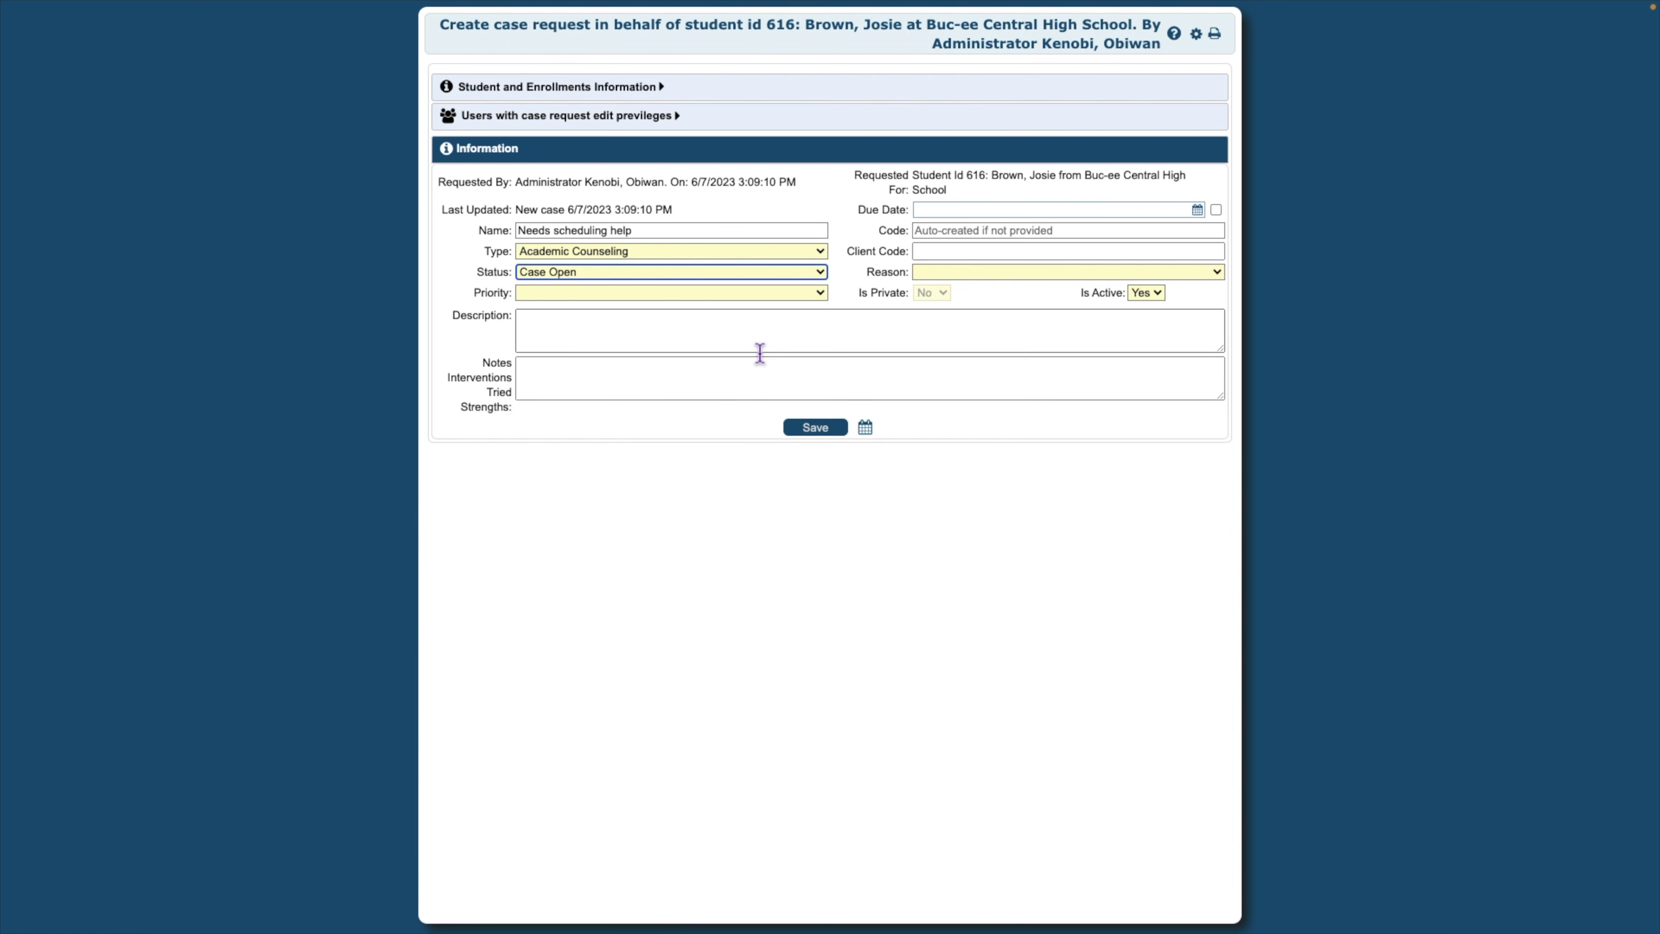
Set High priority, reason Change Major, due date 06/09/2023, and client code AC
left_click(822, 294)
left_click(804, 316)
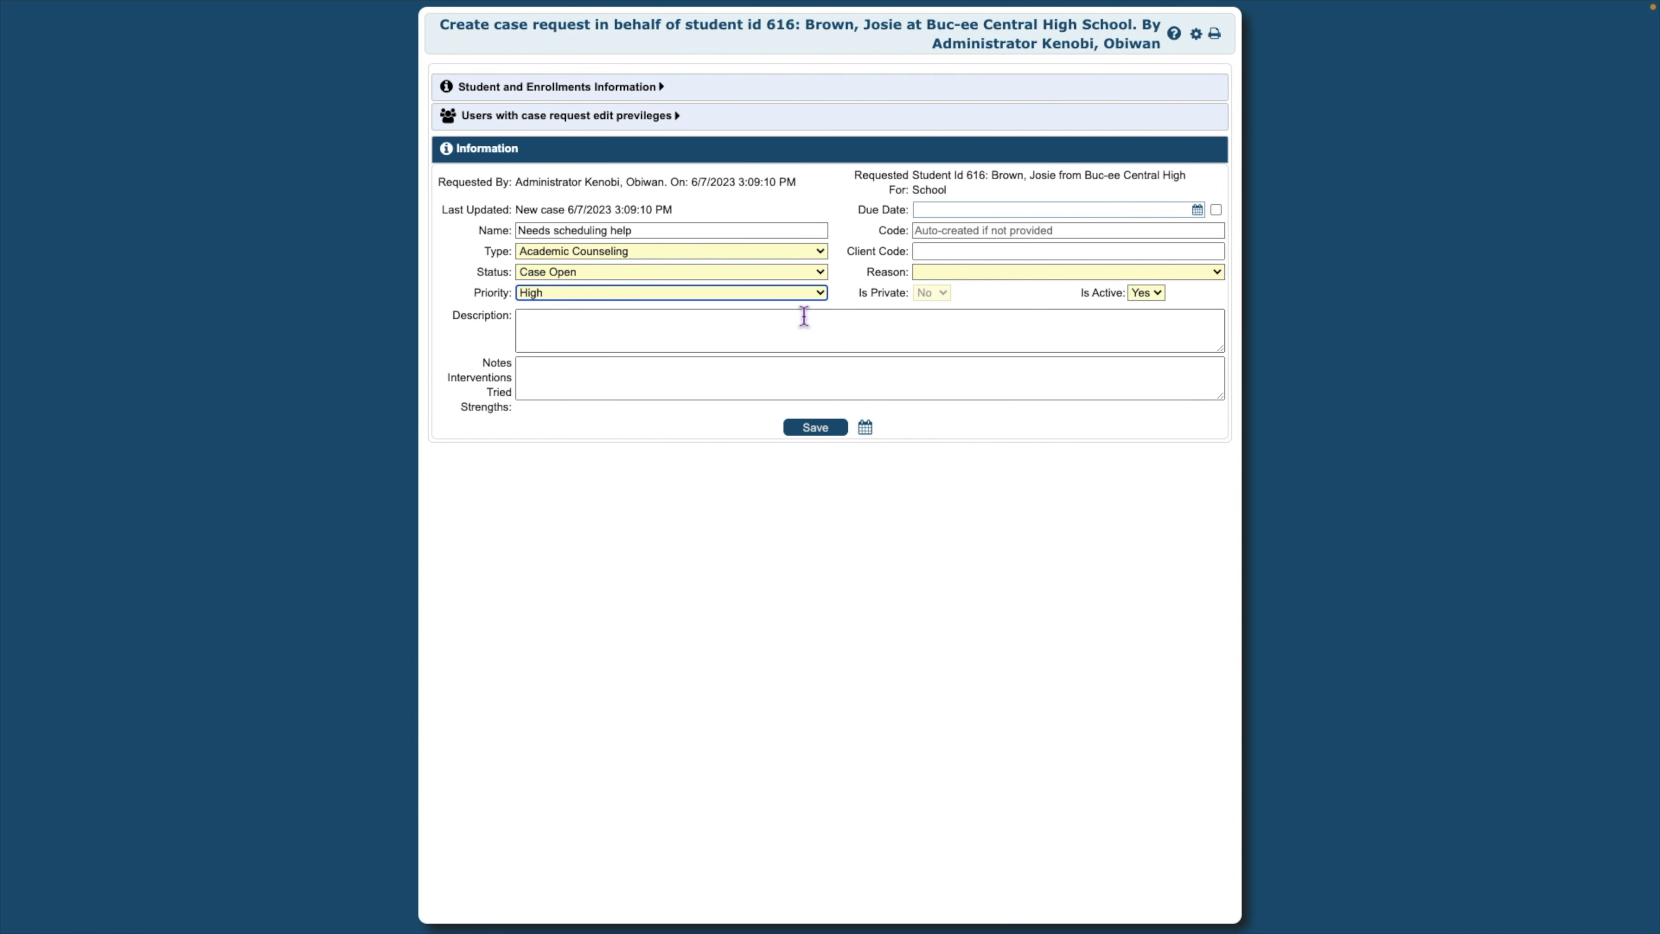
left_click(1216, 274)
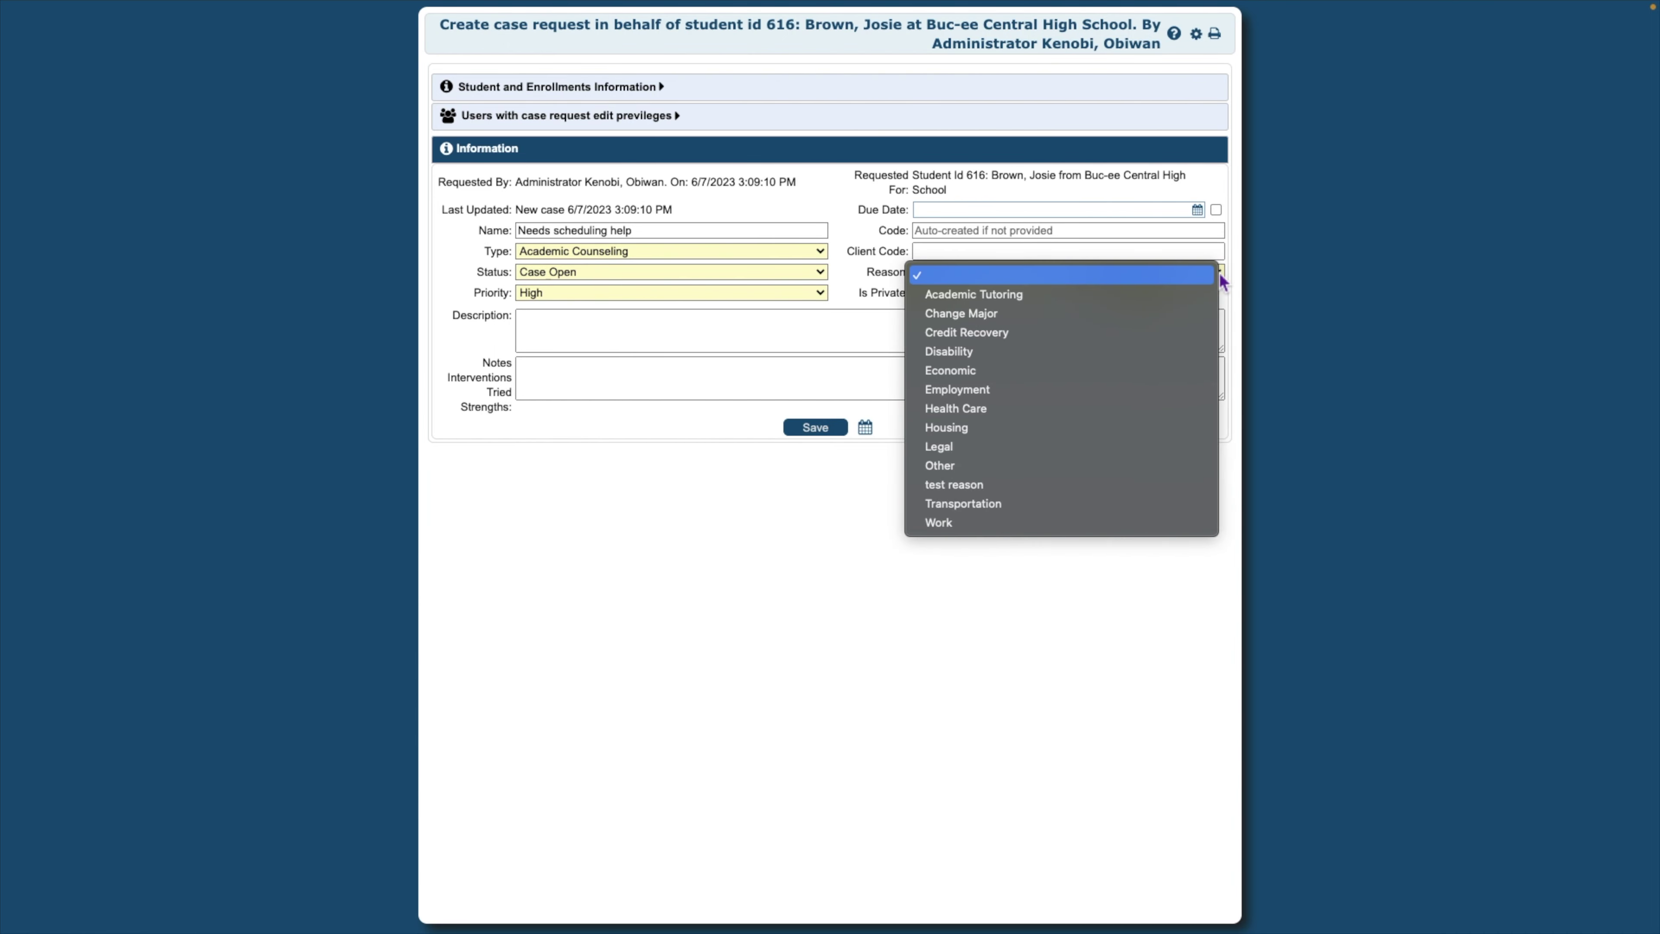
left_click(1175, 313)
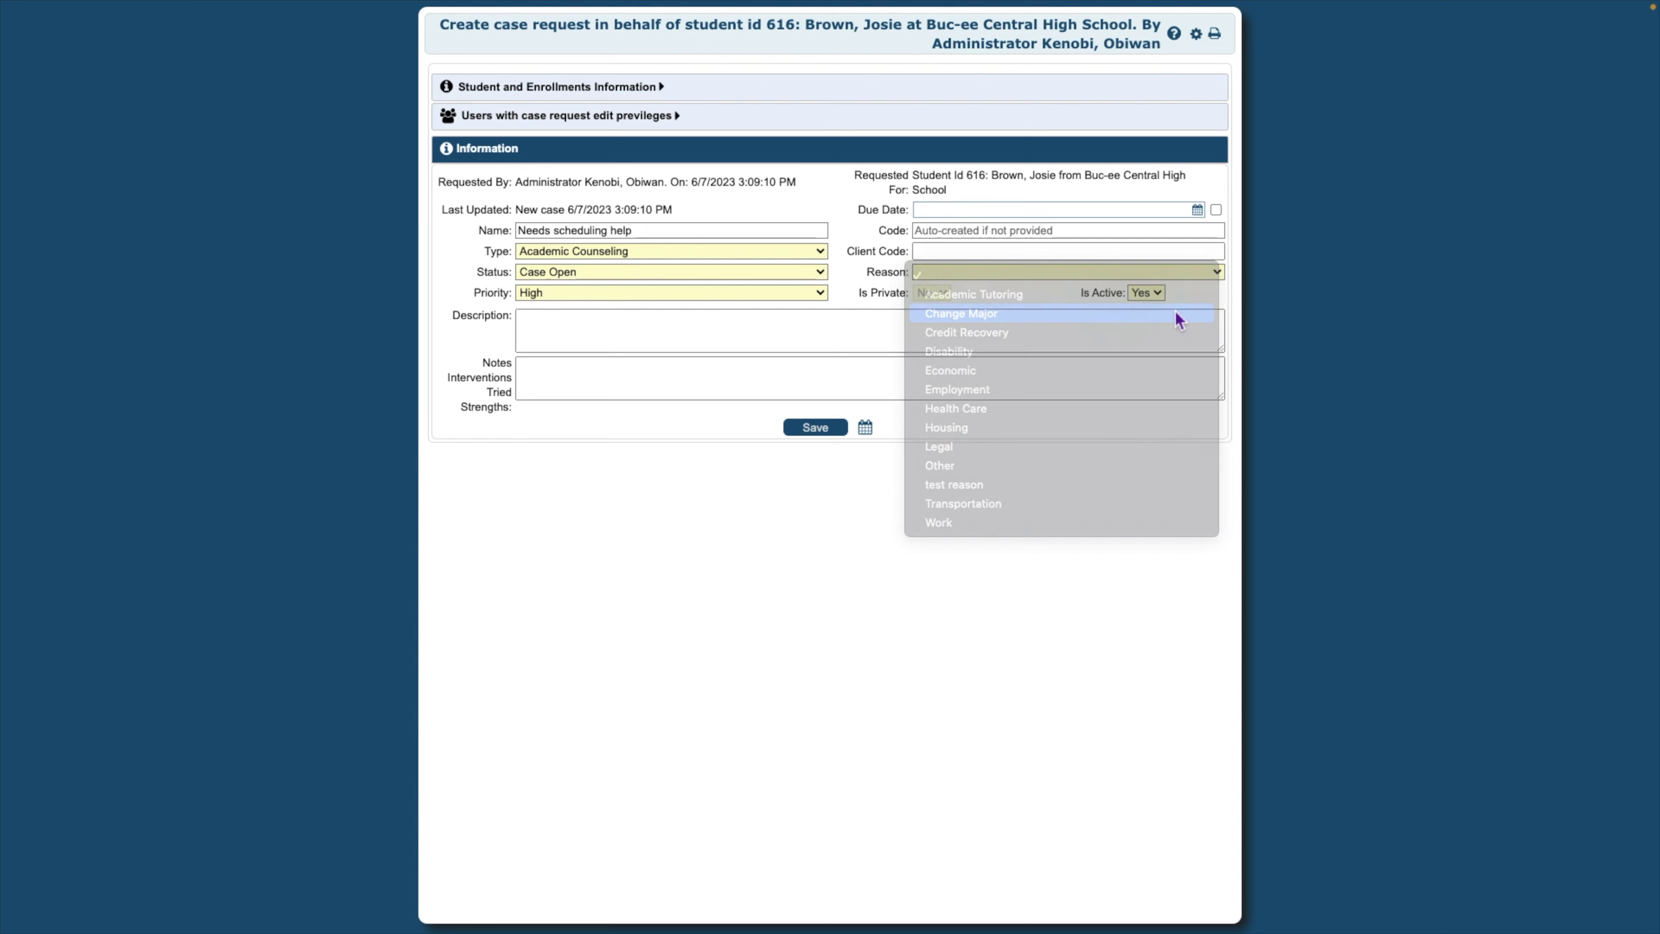
left_click(1202, 214)
left_click(1077, 301)
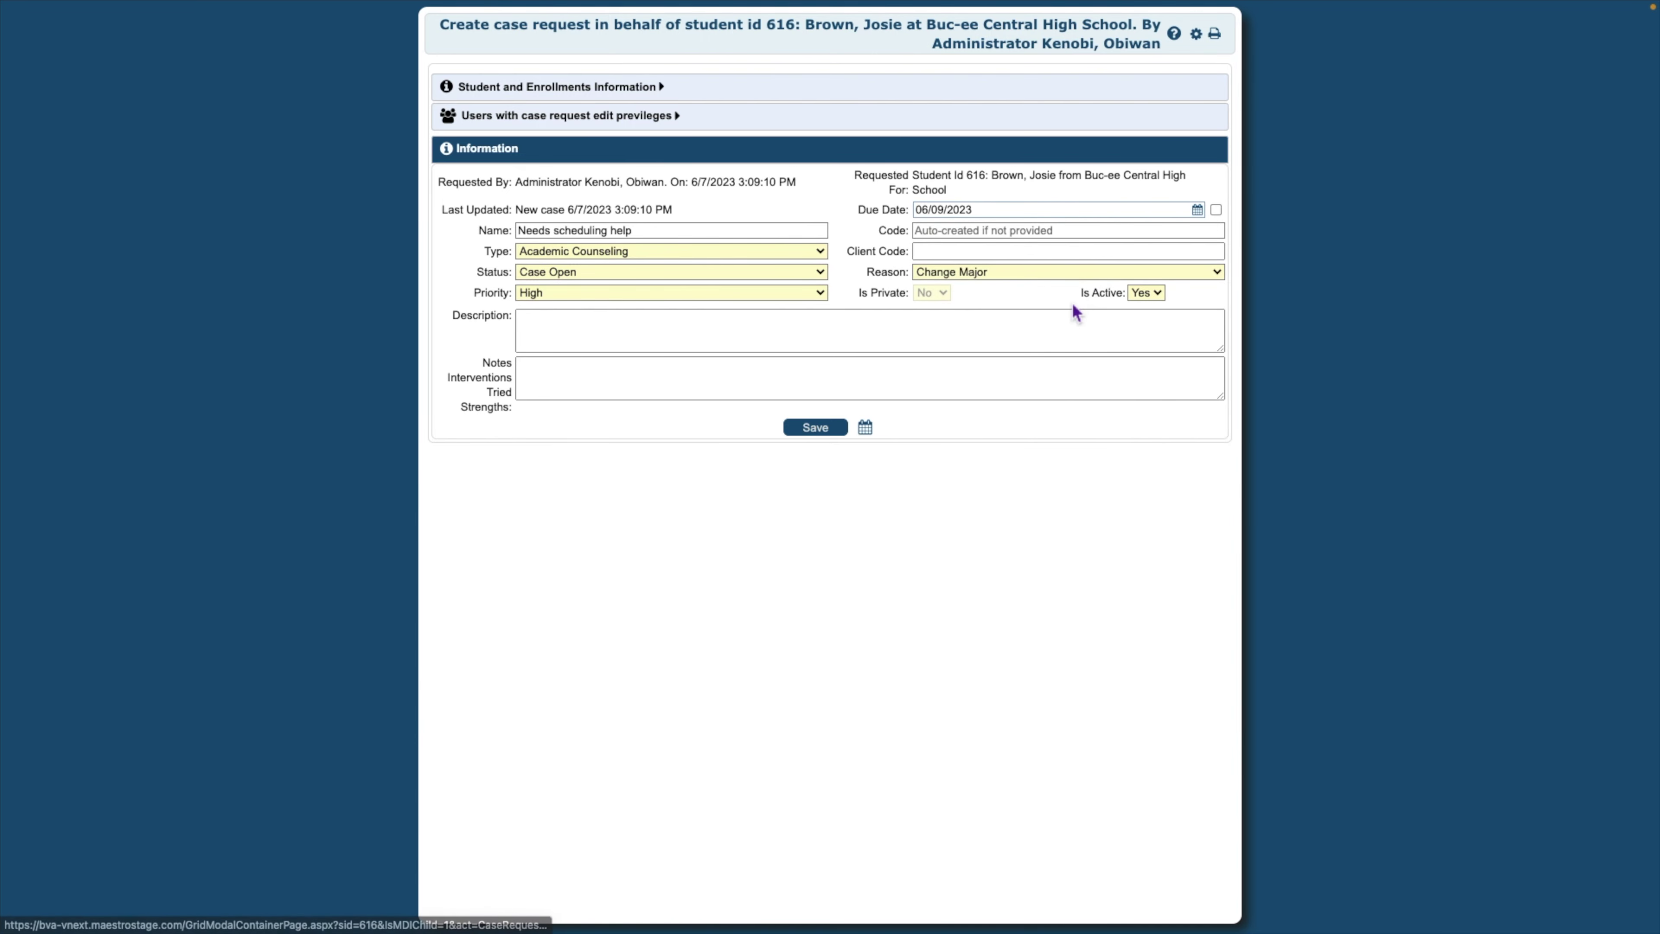
left_click(972, 232)
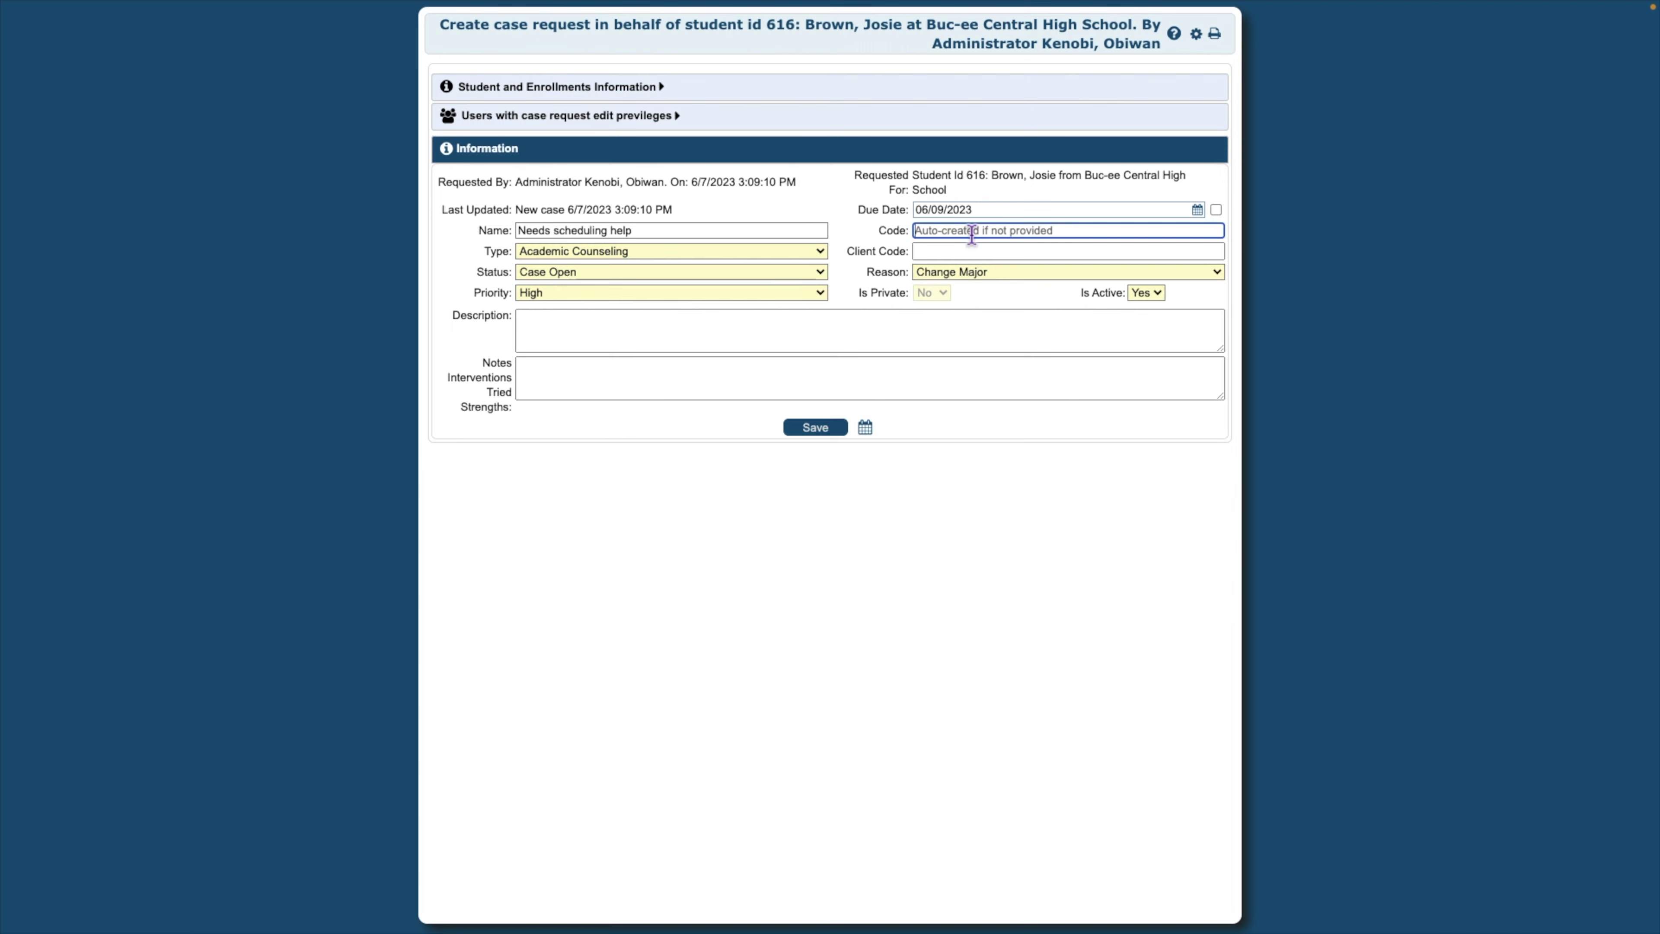
left_click(965, 252)
type("AC")
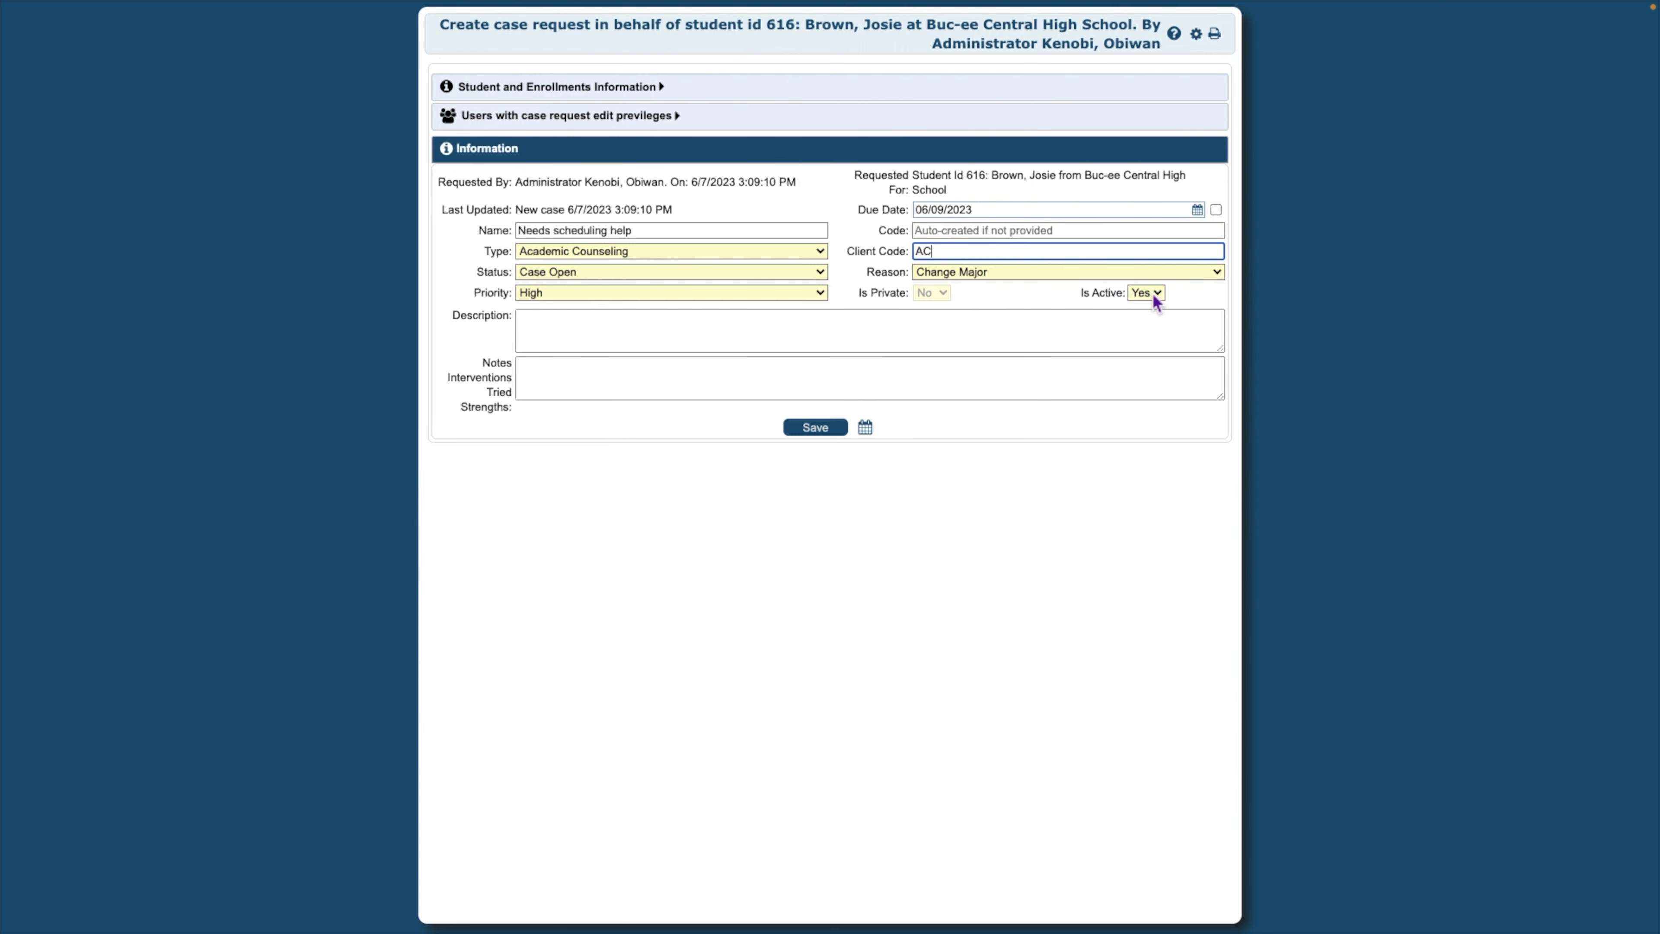
Describe choosing classes for her new major and note the Friday meeting and next-week deadline
left_click(591, 325)
type("Ne")
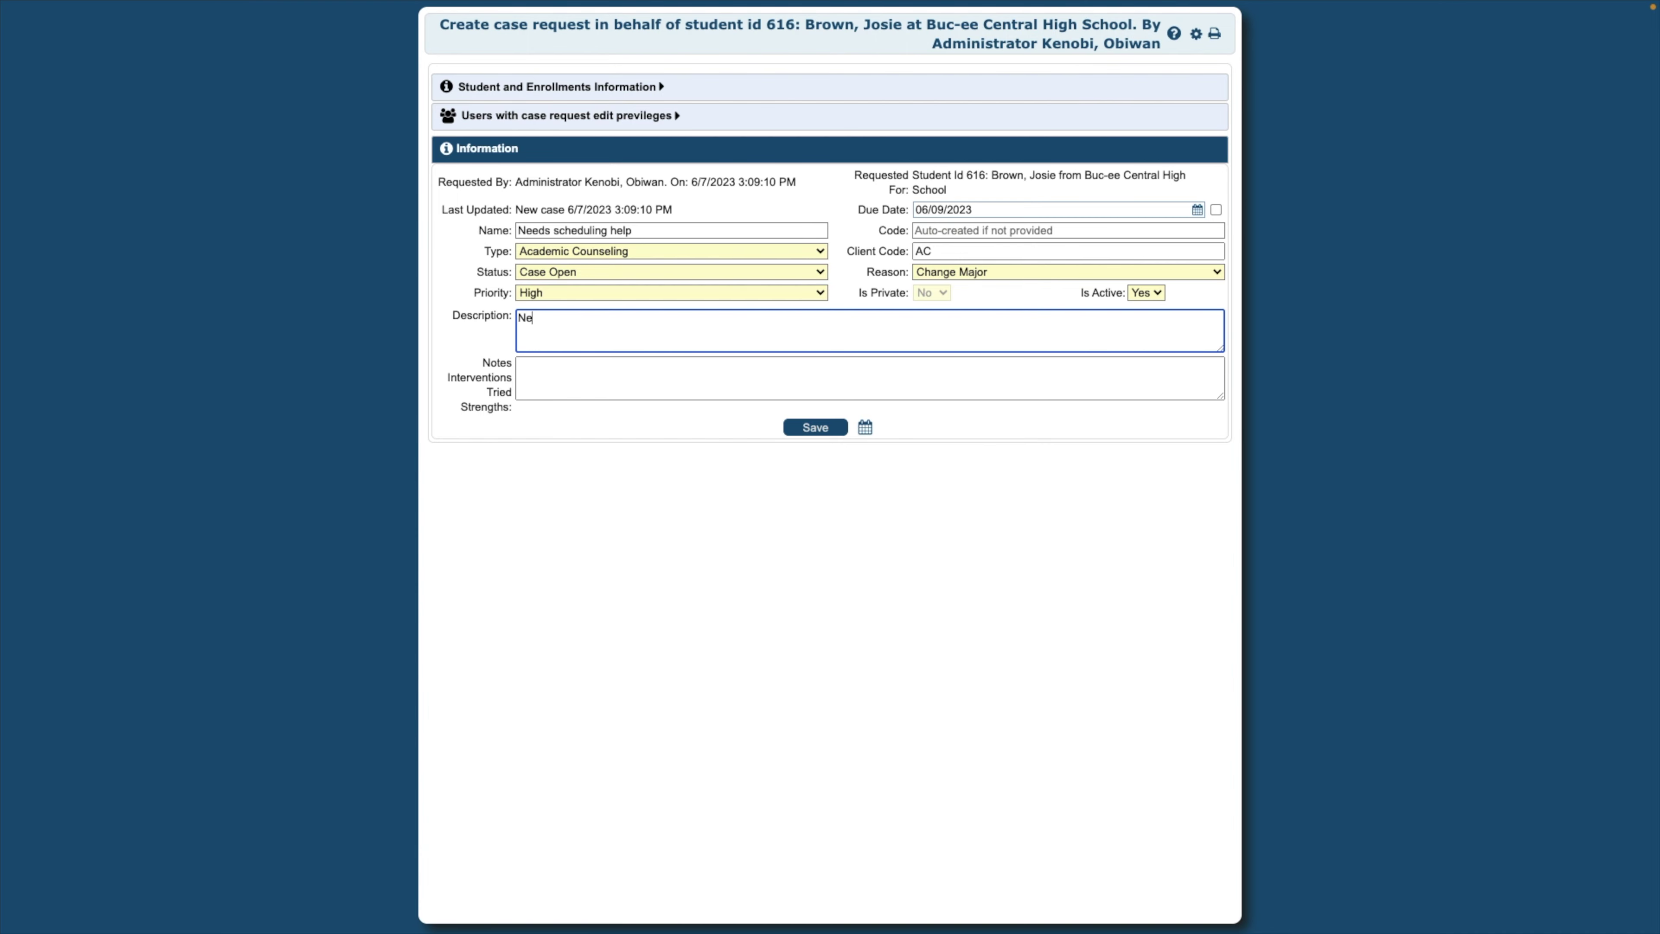
type("eds help deciding what classes to take for her new major.")
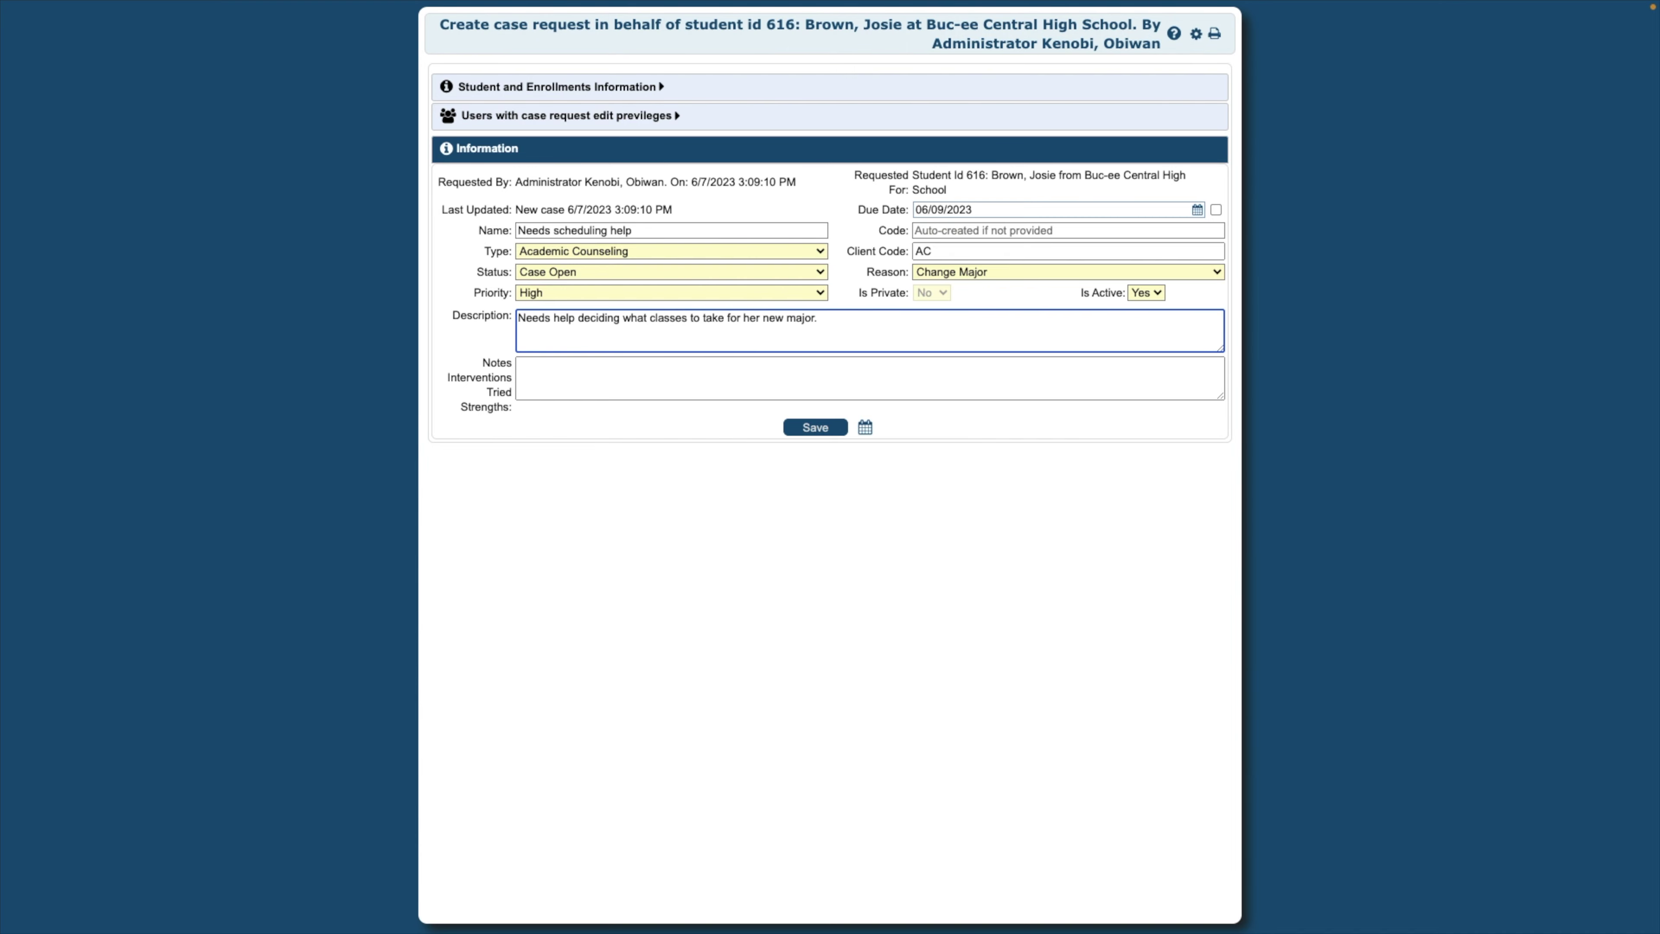
left_click(565, 371)
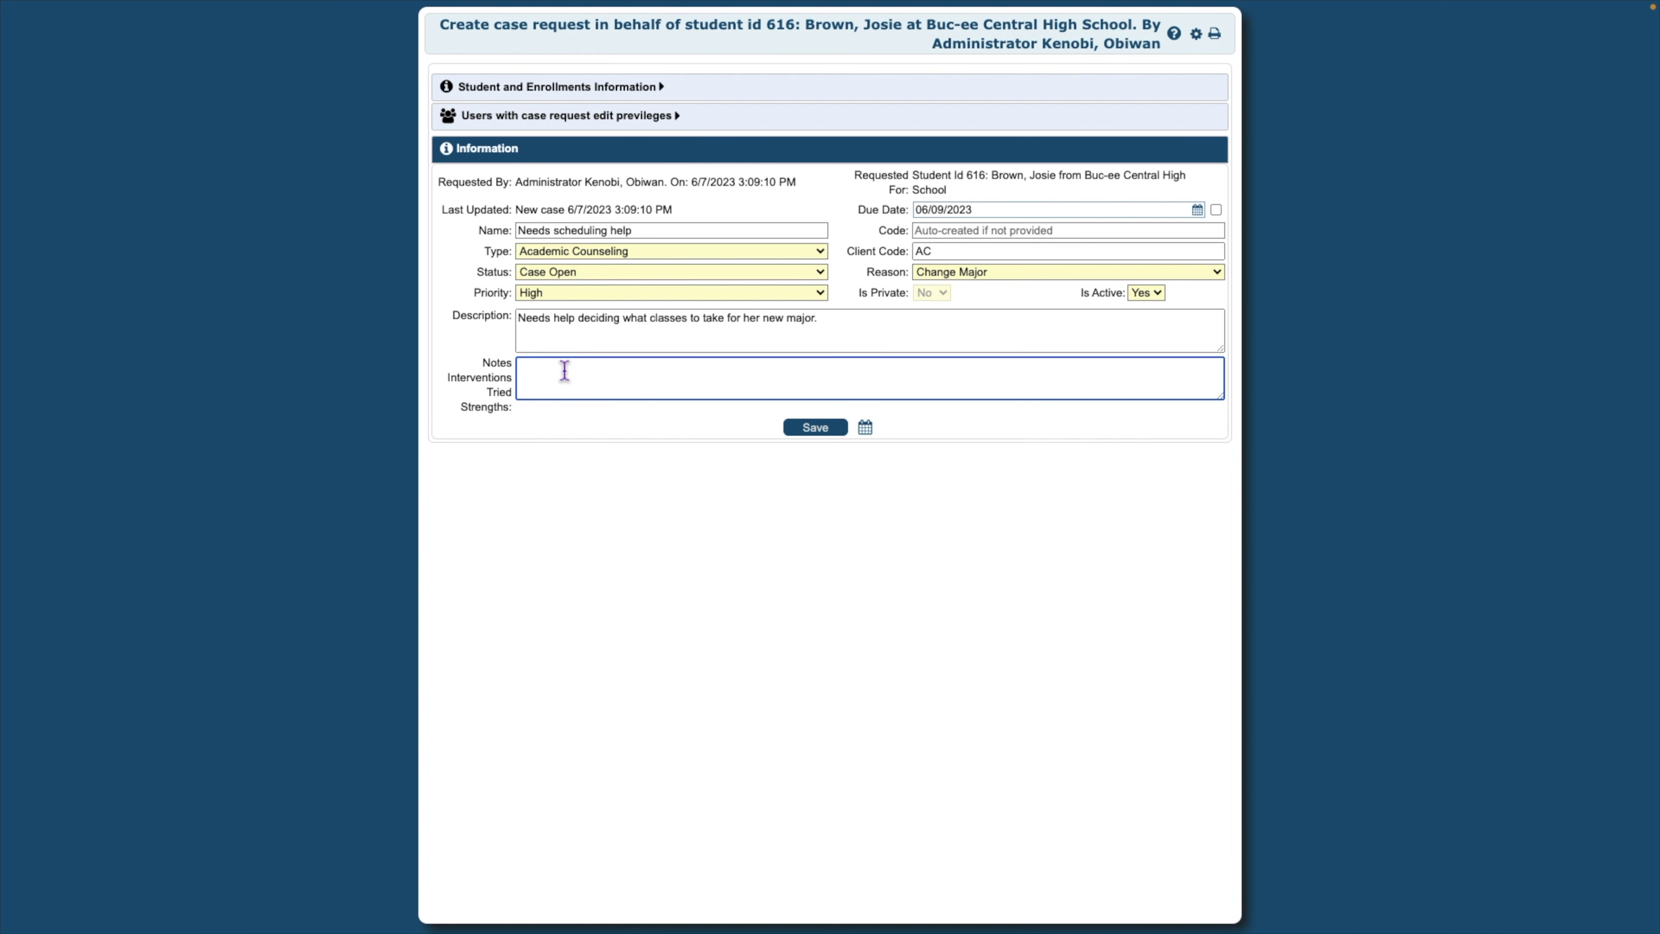
type("Meeting this Firday")
key("BackSpace")
key("BackSpace")
key("BackSpace")
key("BackSpace")
type("riday, scheduling deadline is nest wee")
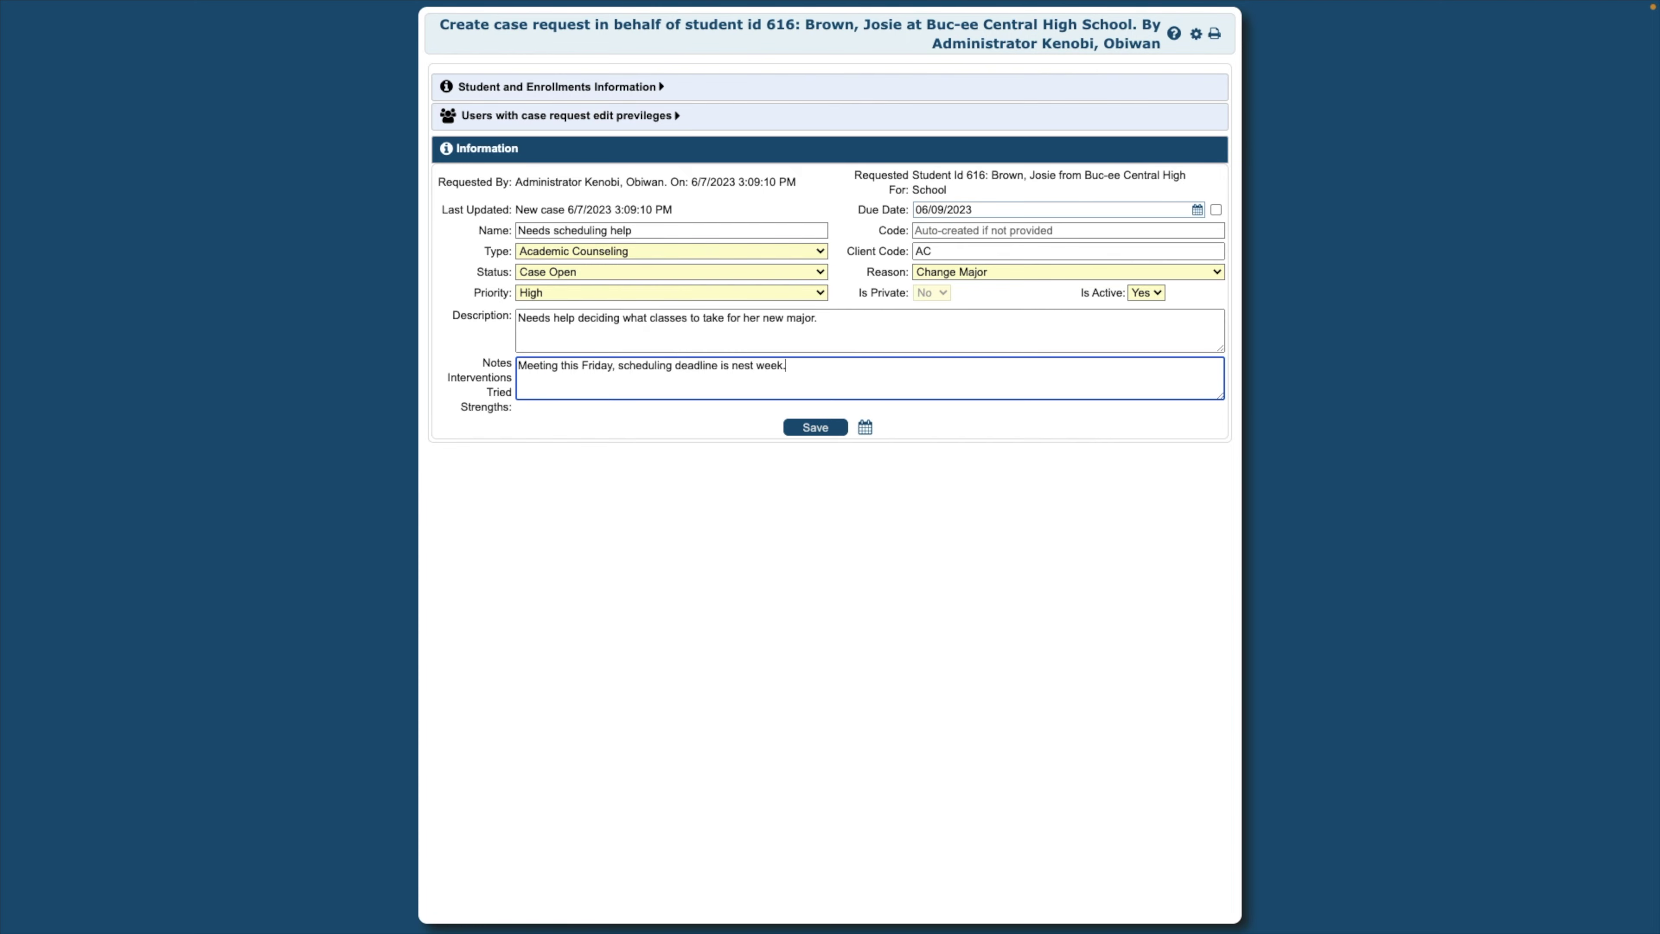
type("k.")
Save the request as Case request Id 8 and expand its empty Issues list
left_click(815, 428)
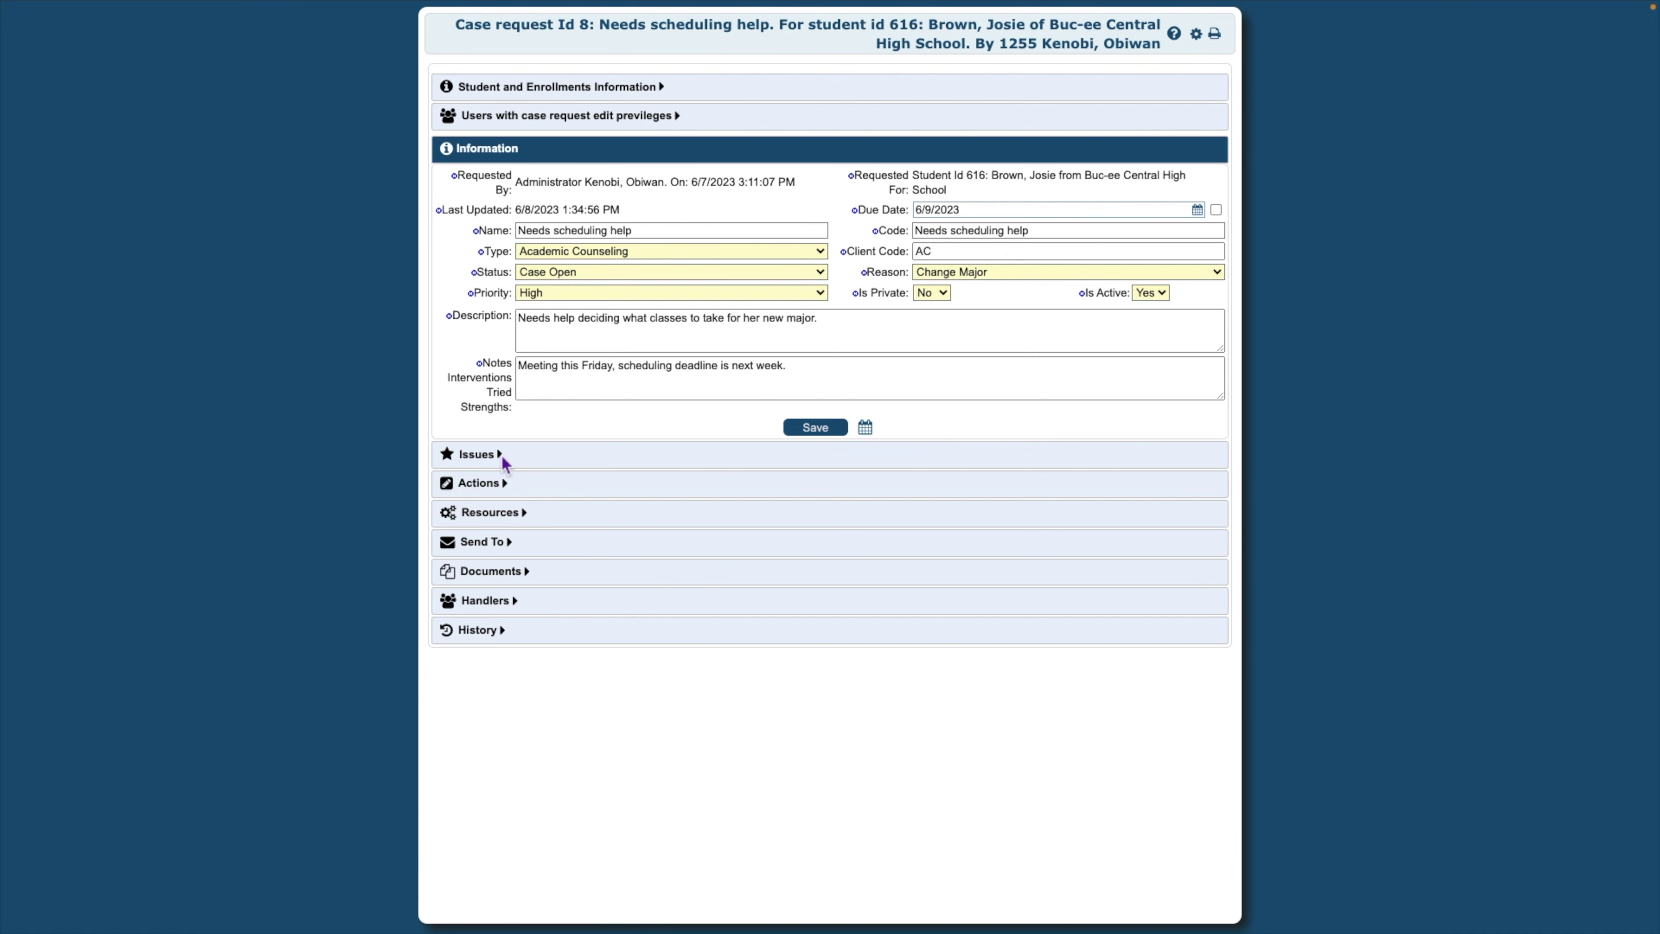
left_click(501, 455)
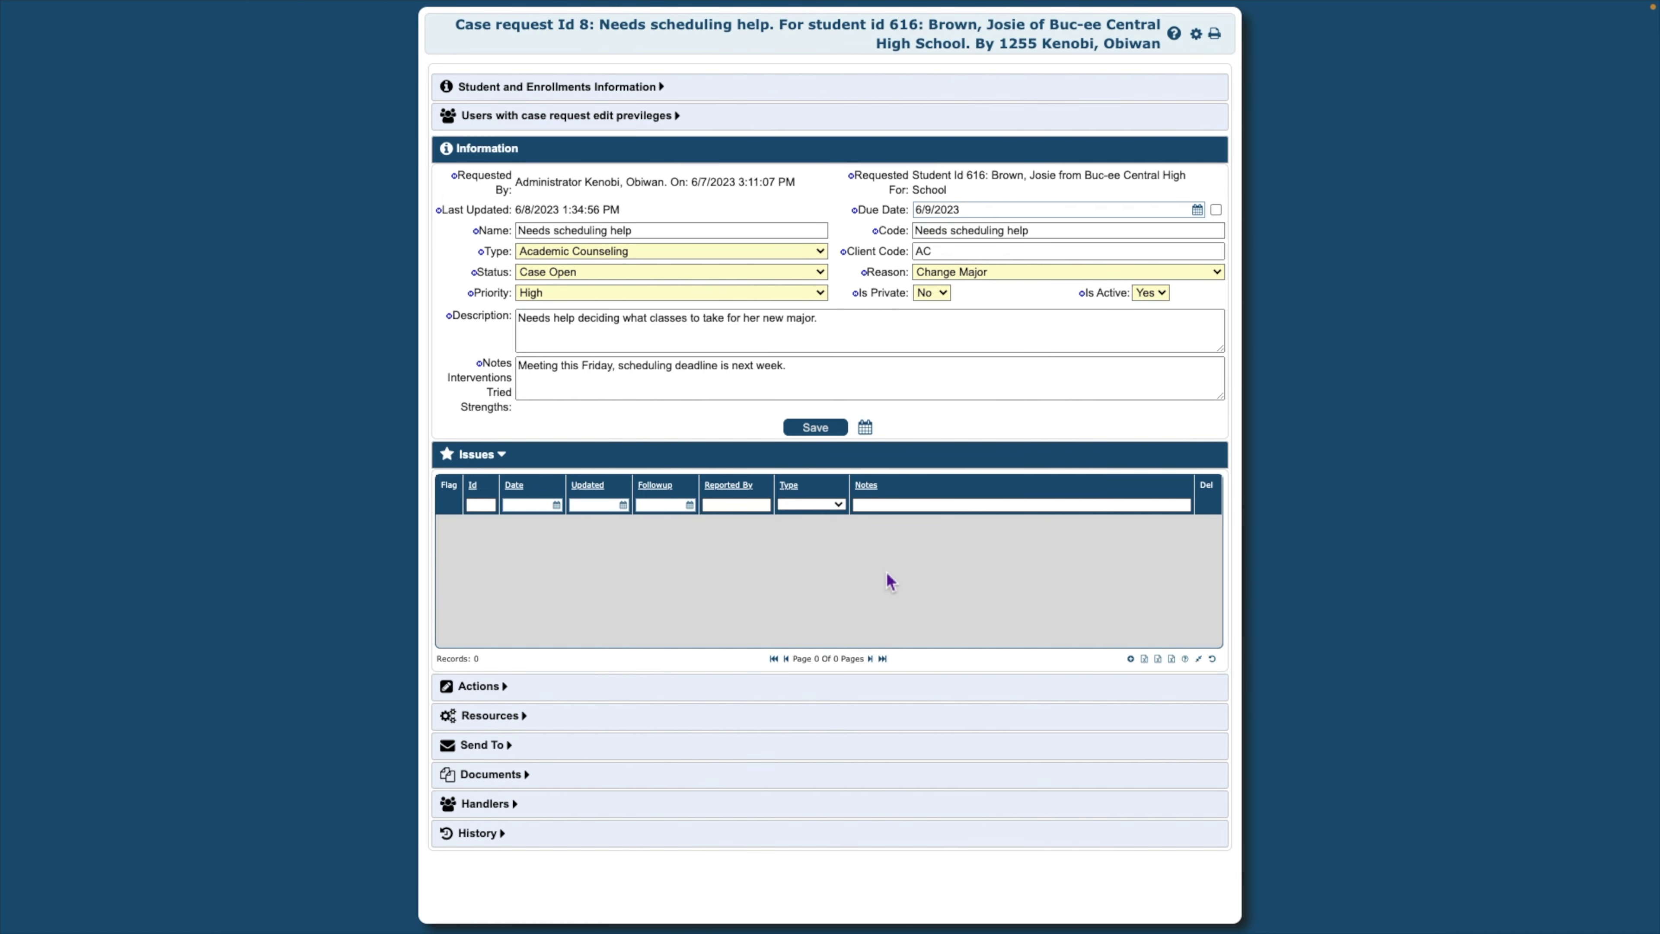
Add a Hospitalization issue with follow-up 06/09/2023 on the calendar and a Covid absence description
left_click(1131, 660)
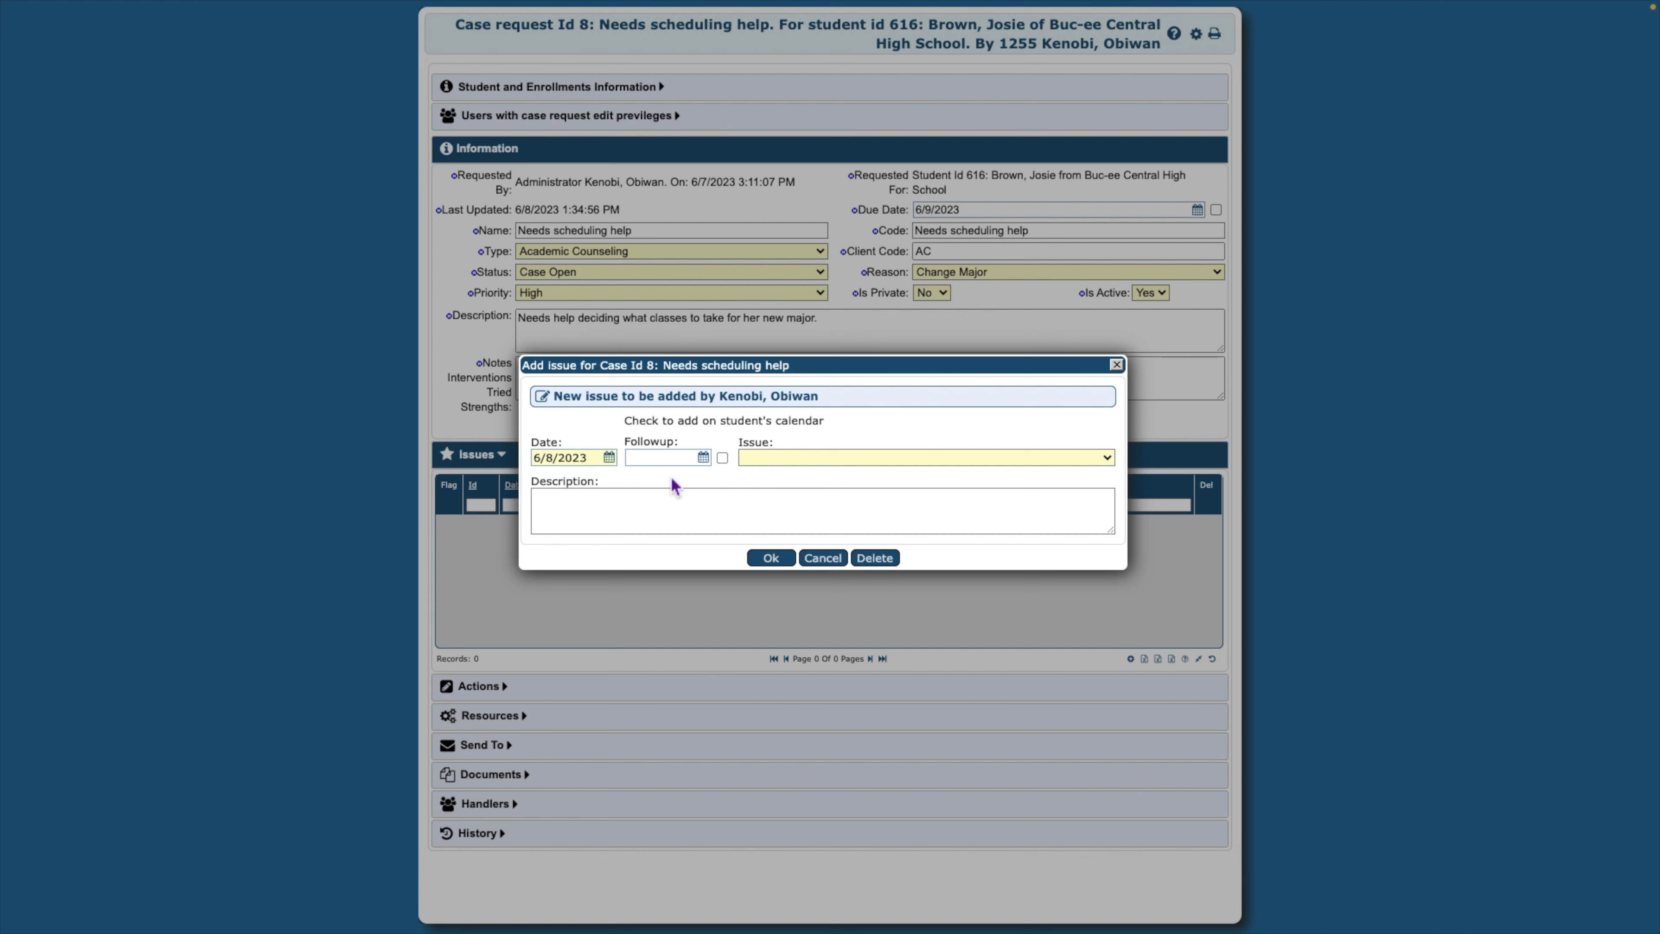
left_click(704, 458)
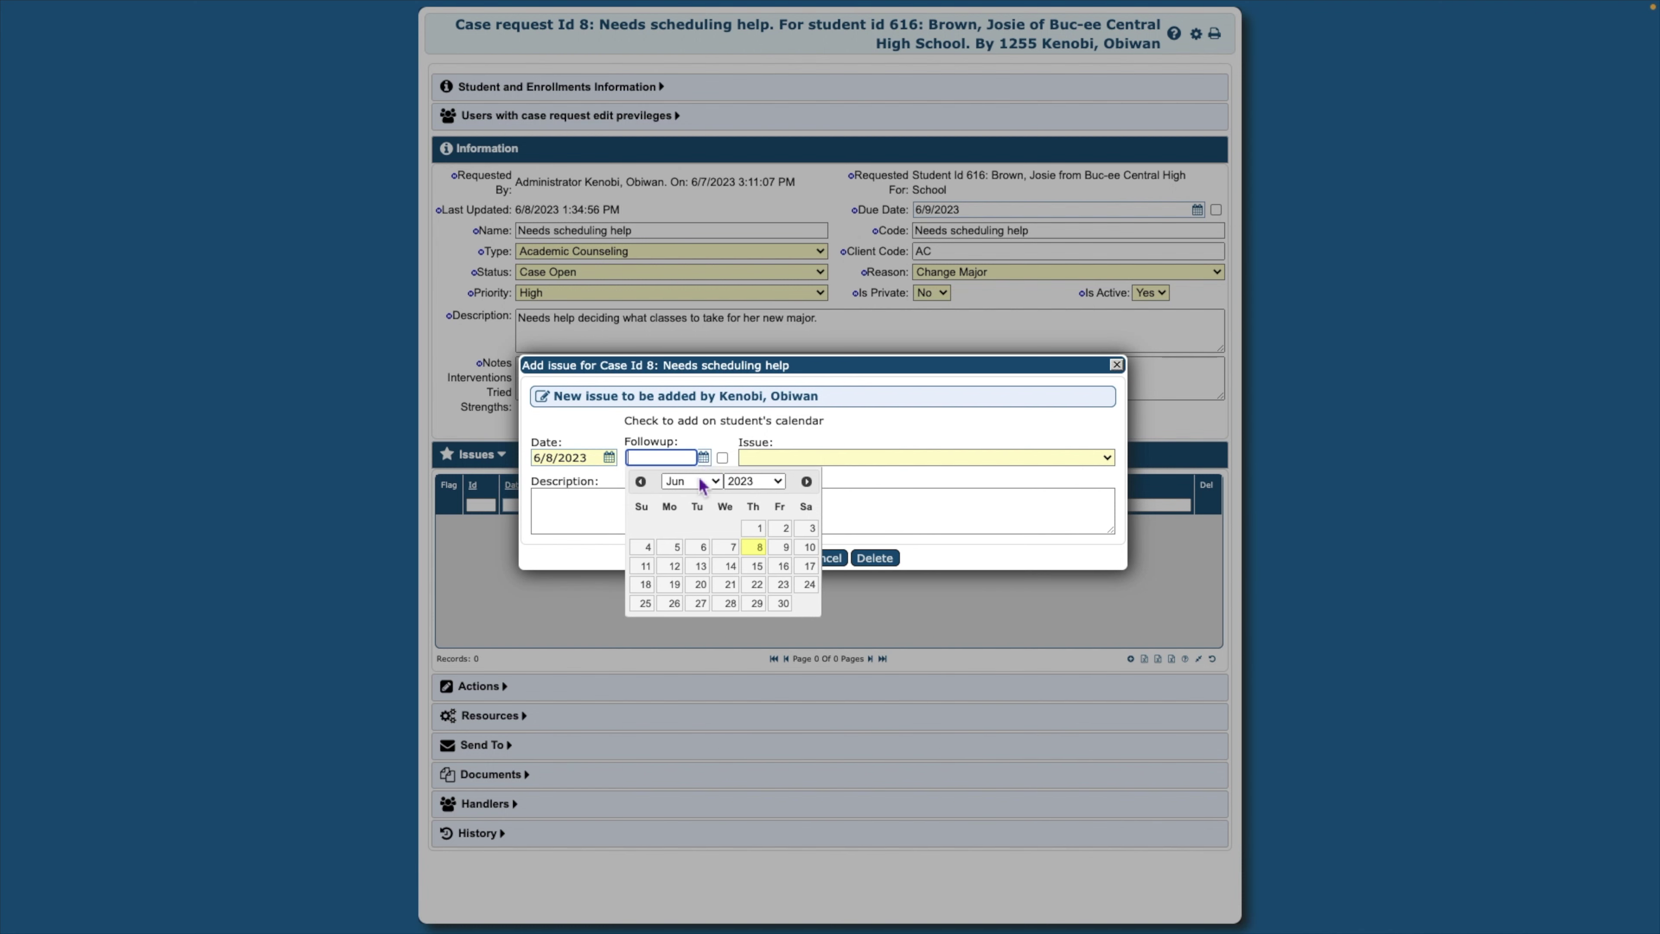
left_click(785, 548)
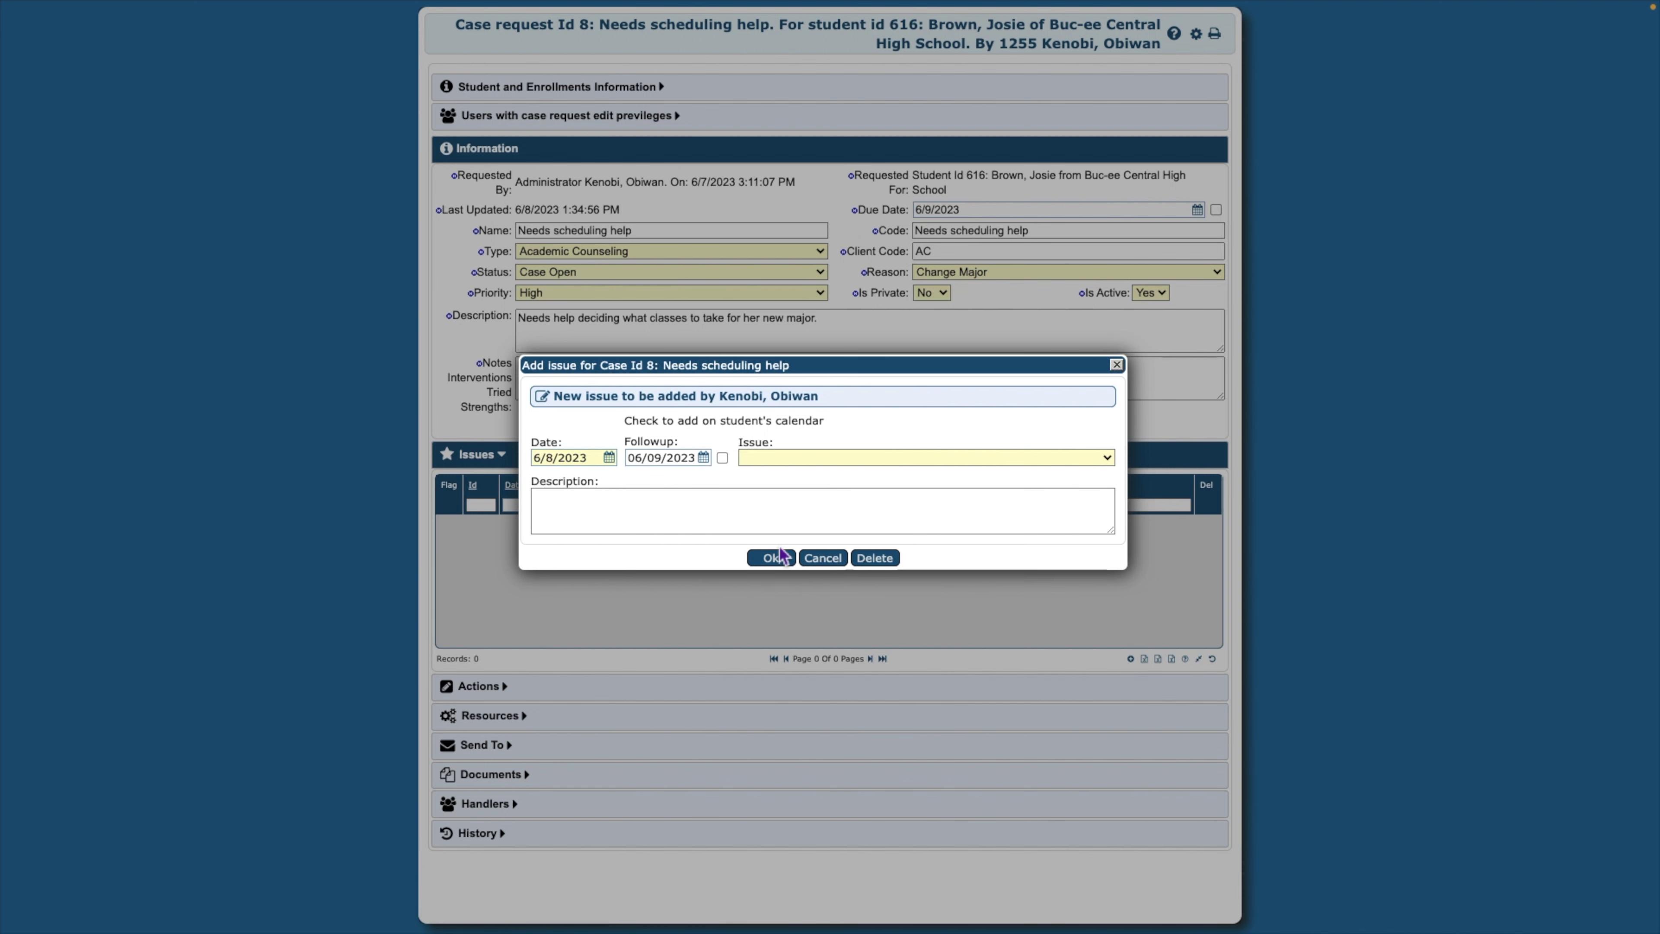
left_click(722, 458)
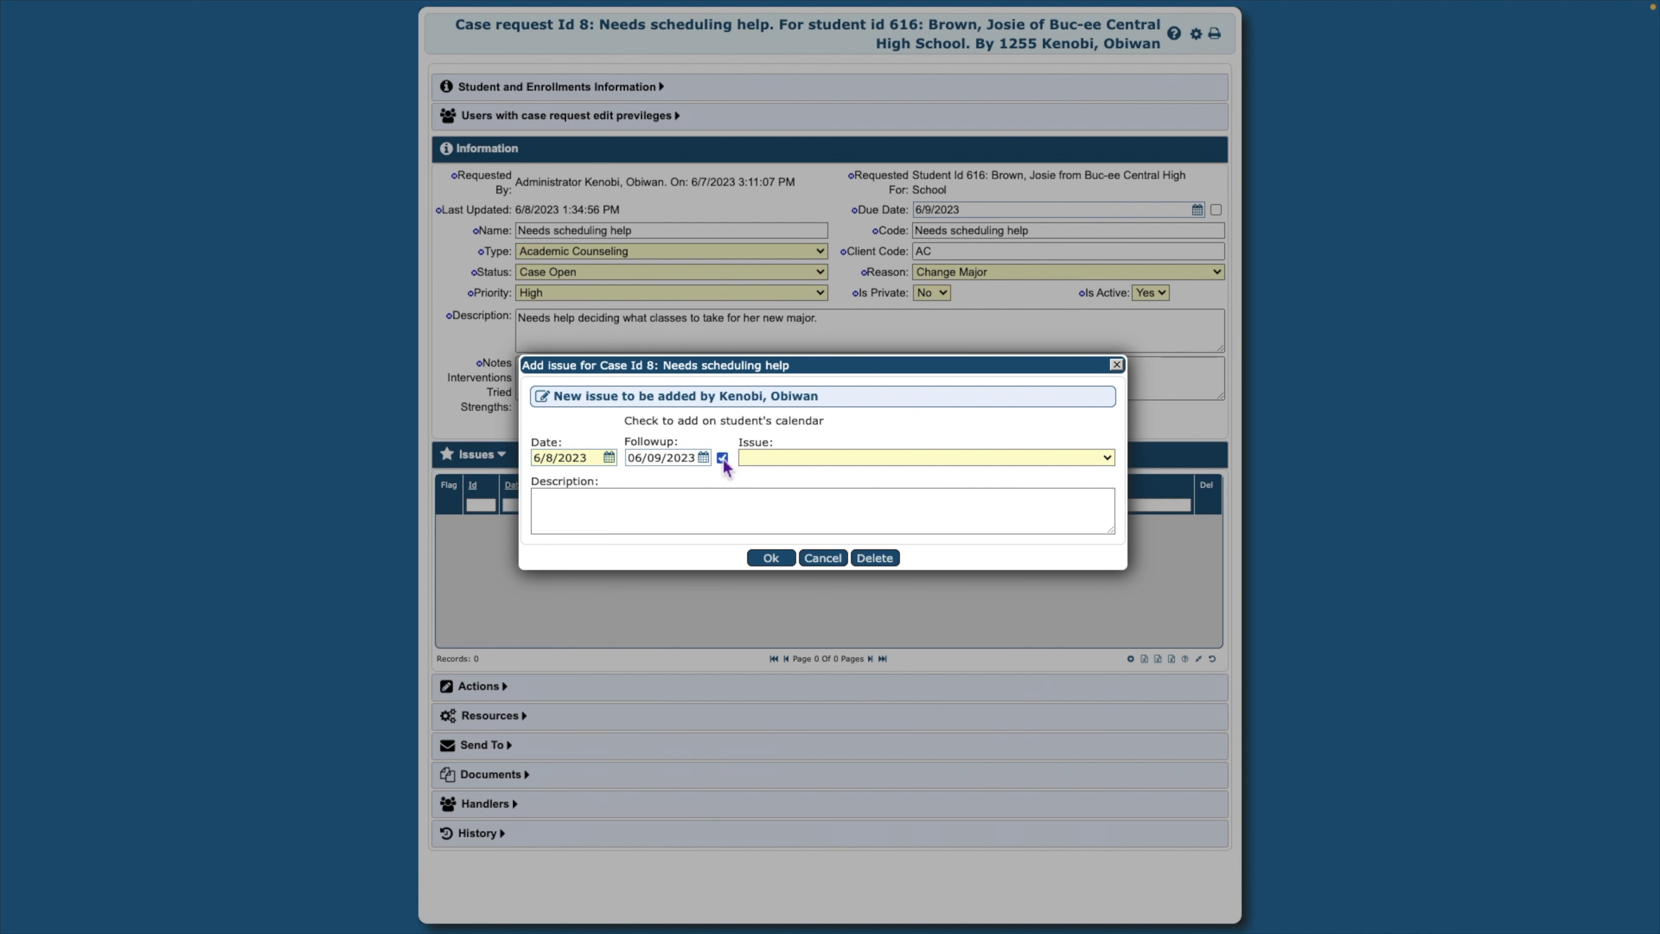
left_click(1109, 460)
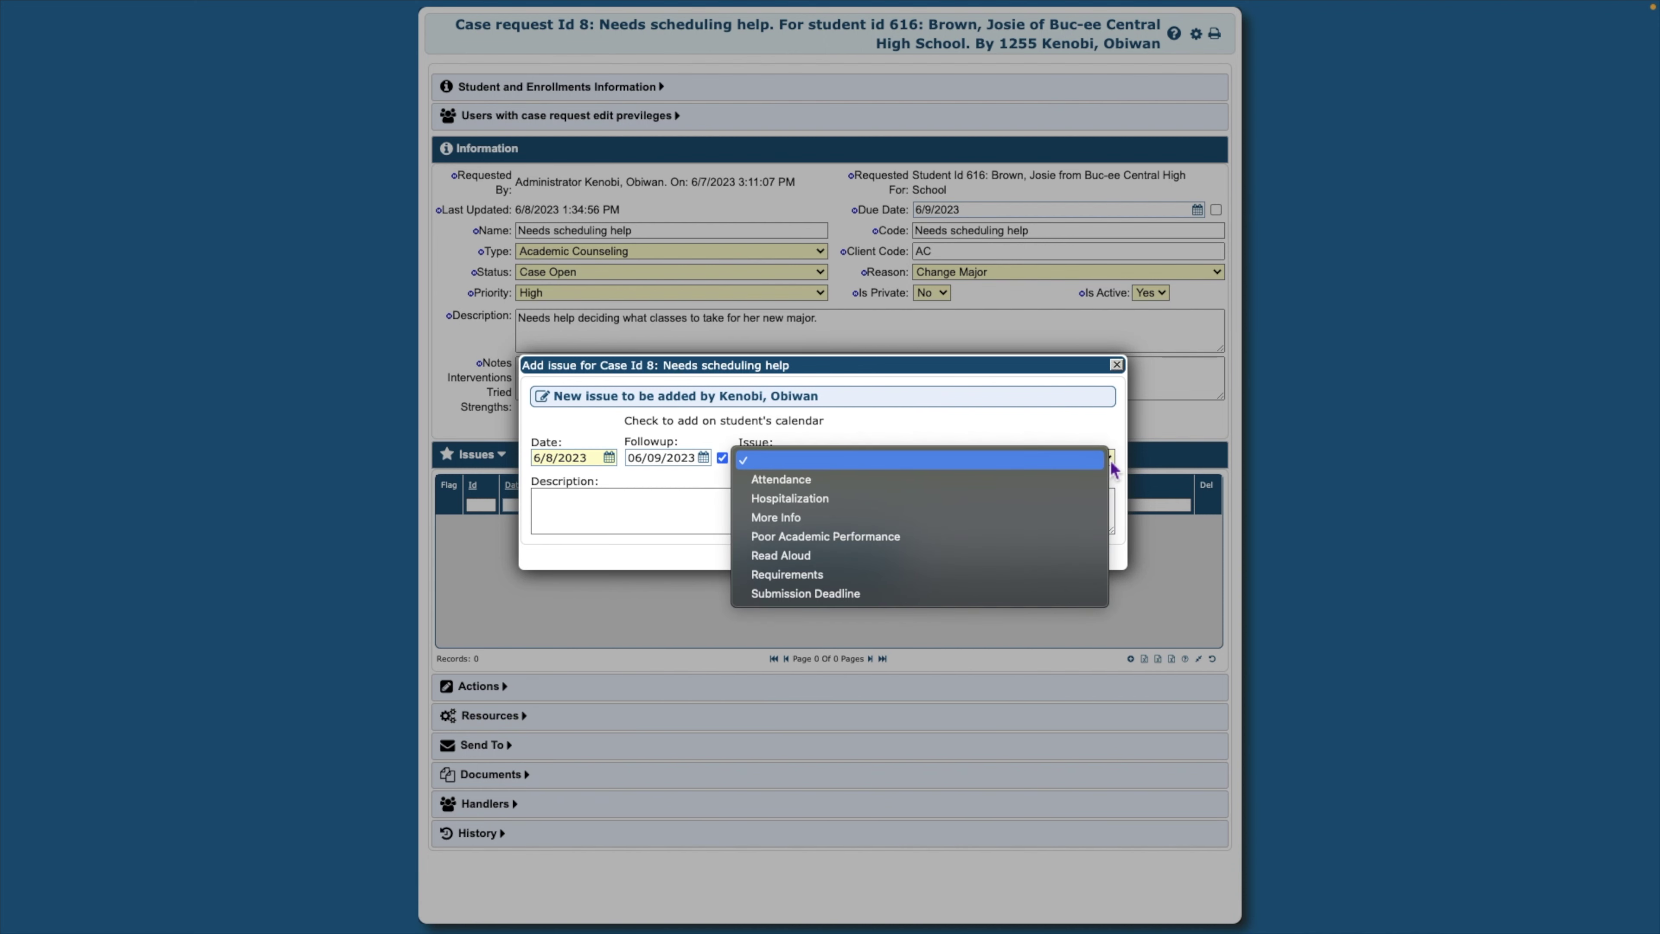
left_click(1101, 505)
left_click(631, 504)
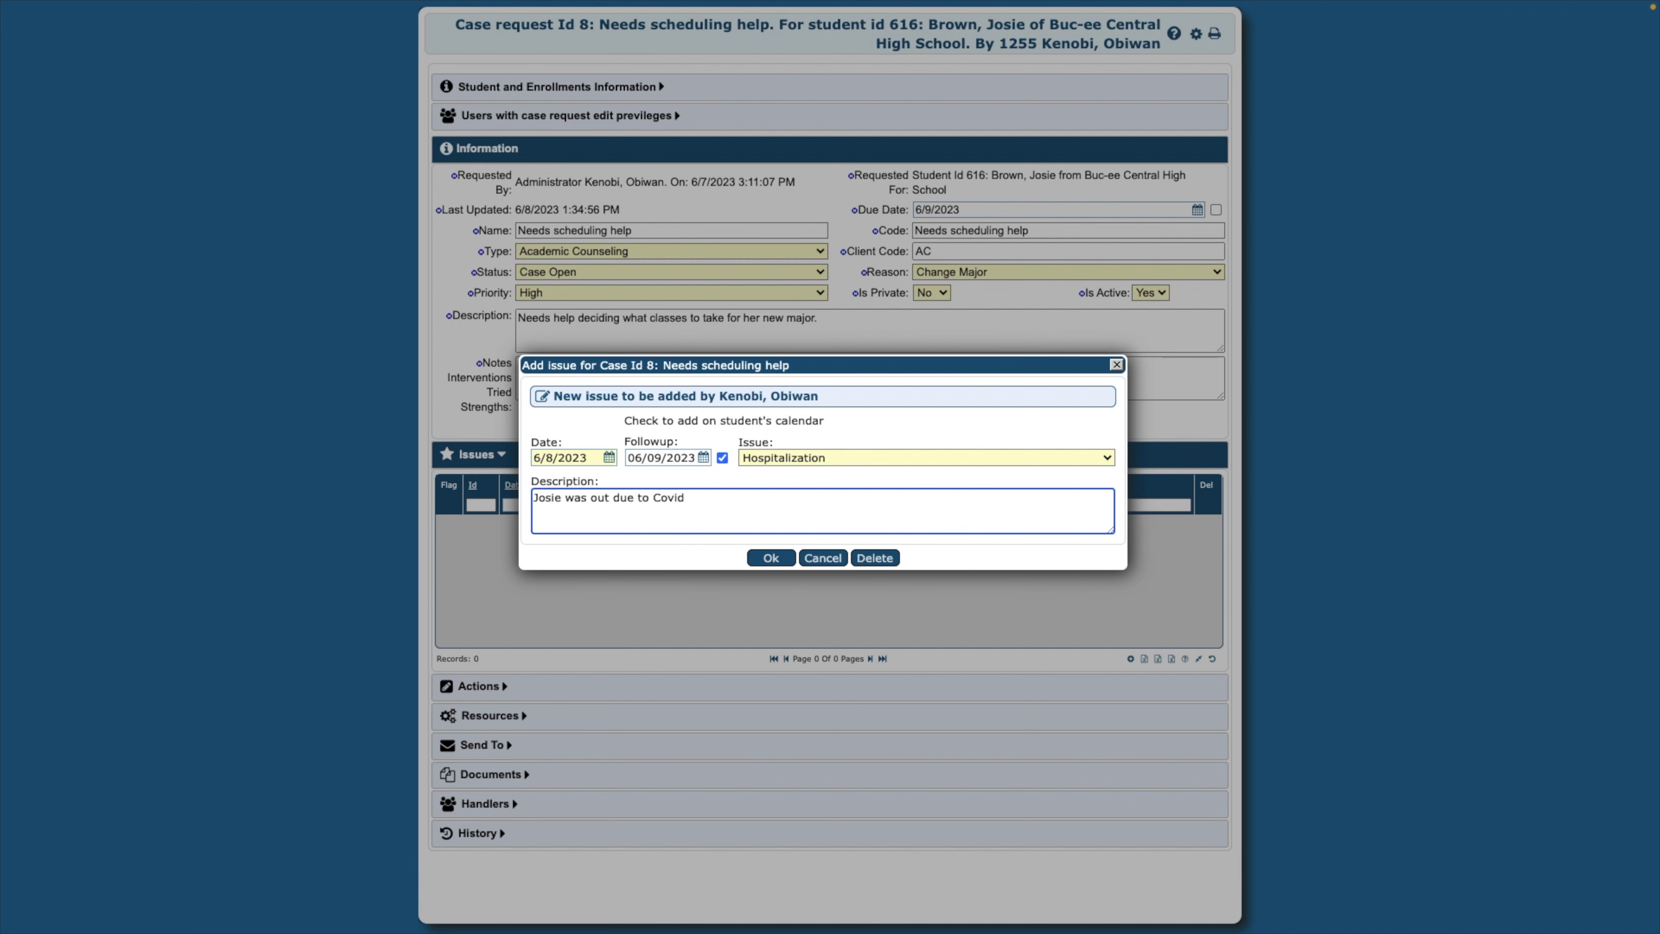
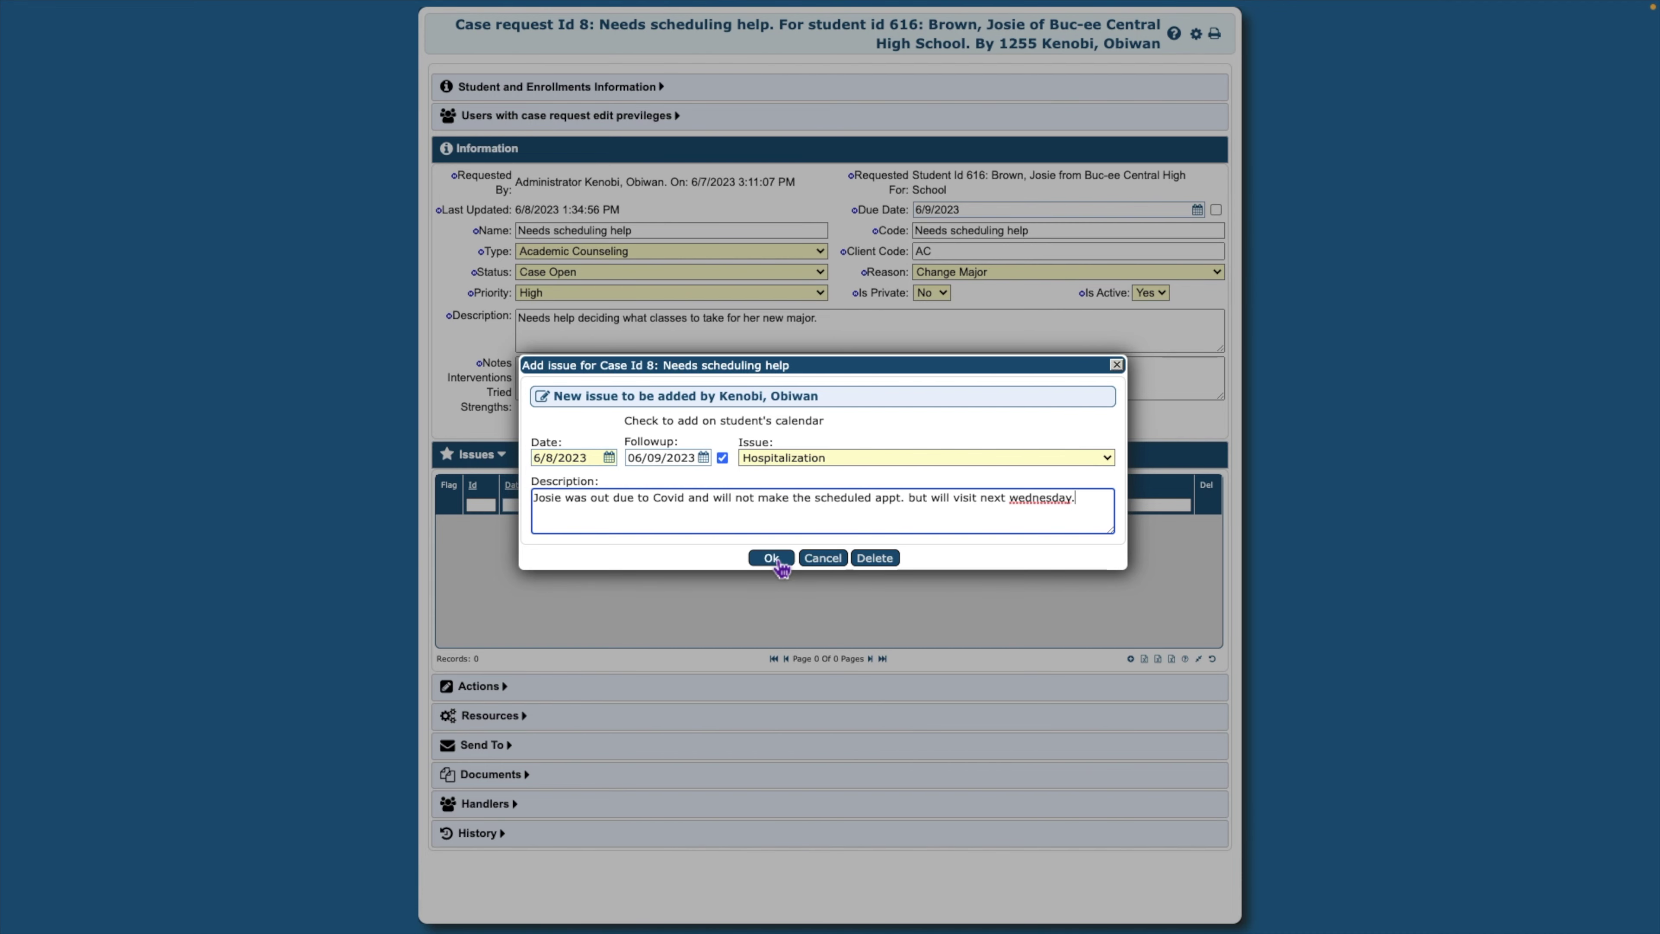
left_click(774, 559)
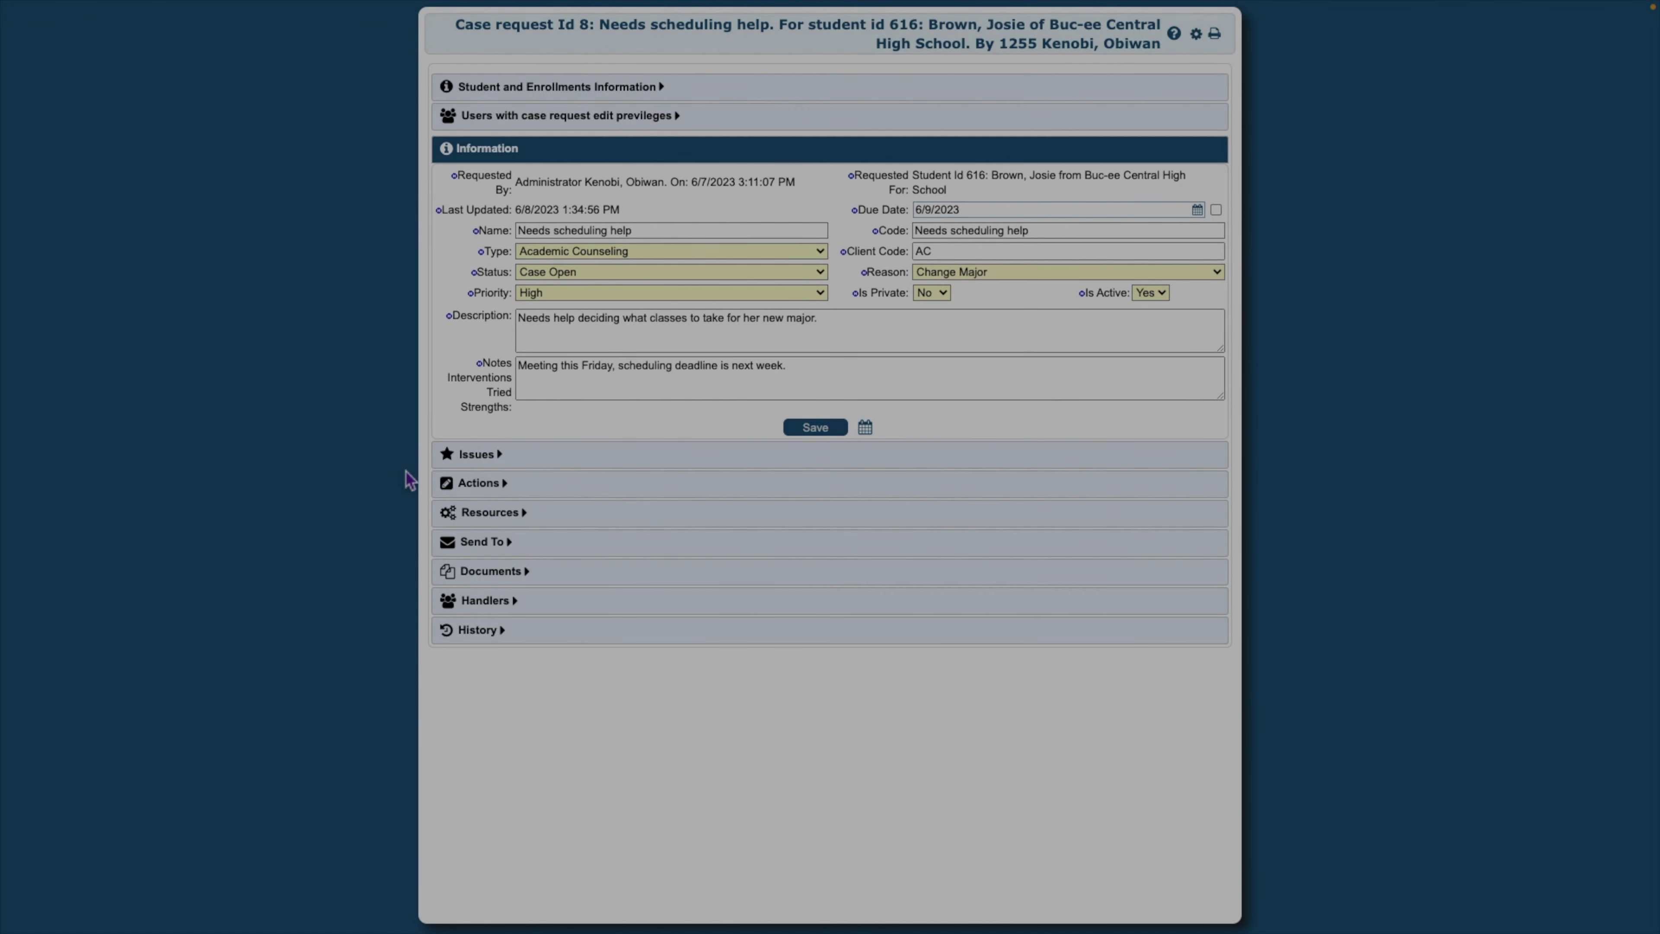
Start a new case action with follow-up 06/13/2023 and due date 06/14/2023 enabled
left_click(512, 494)
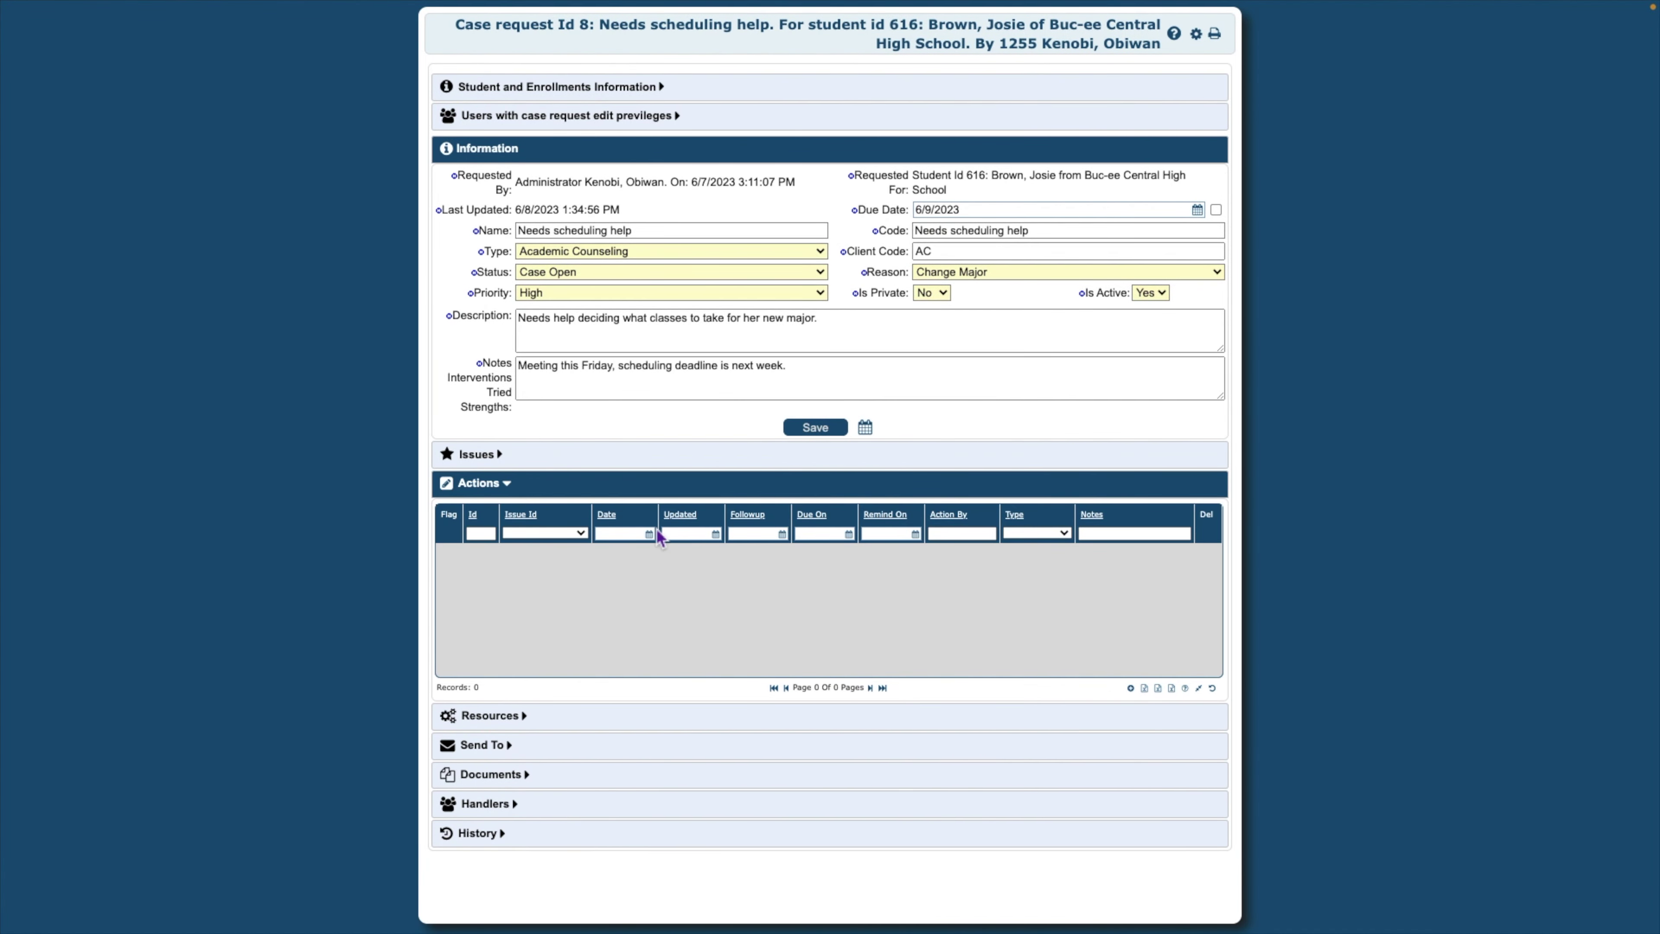
left_click(1141, 691)
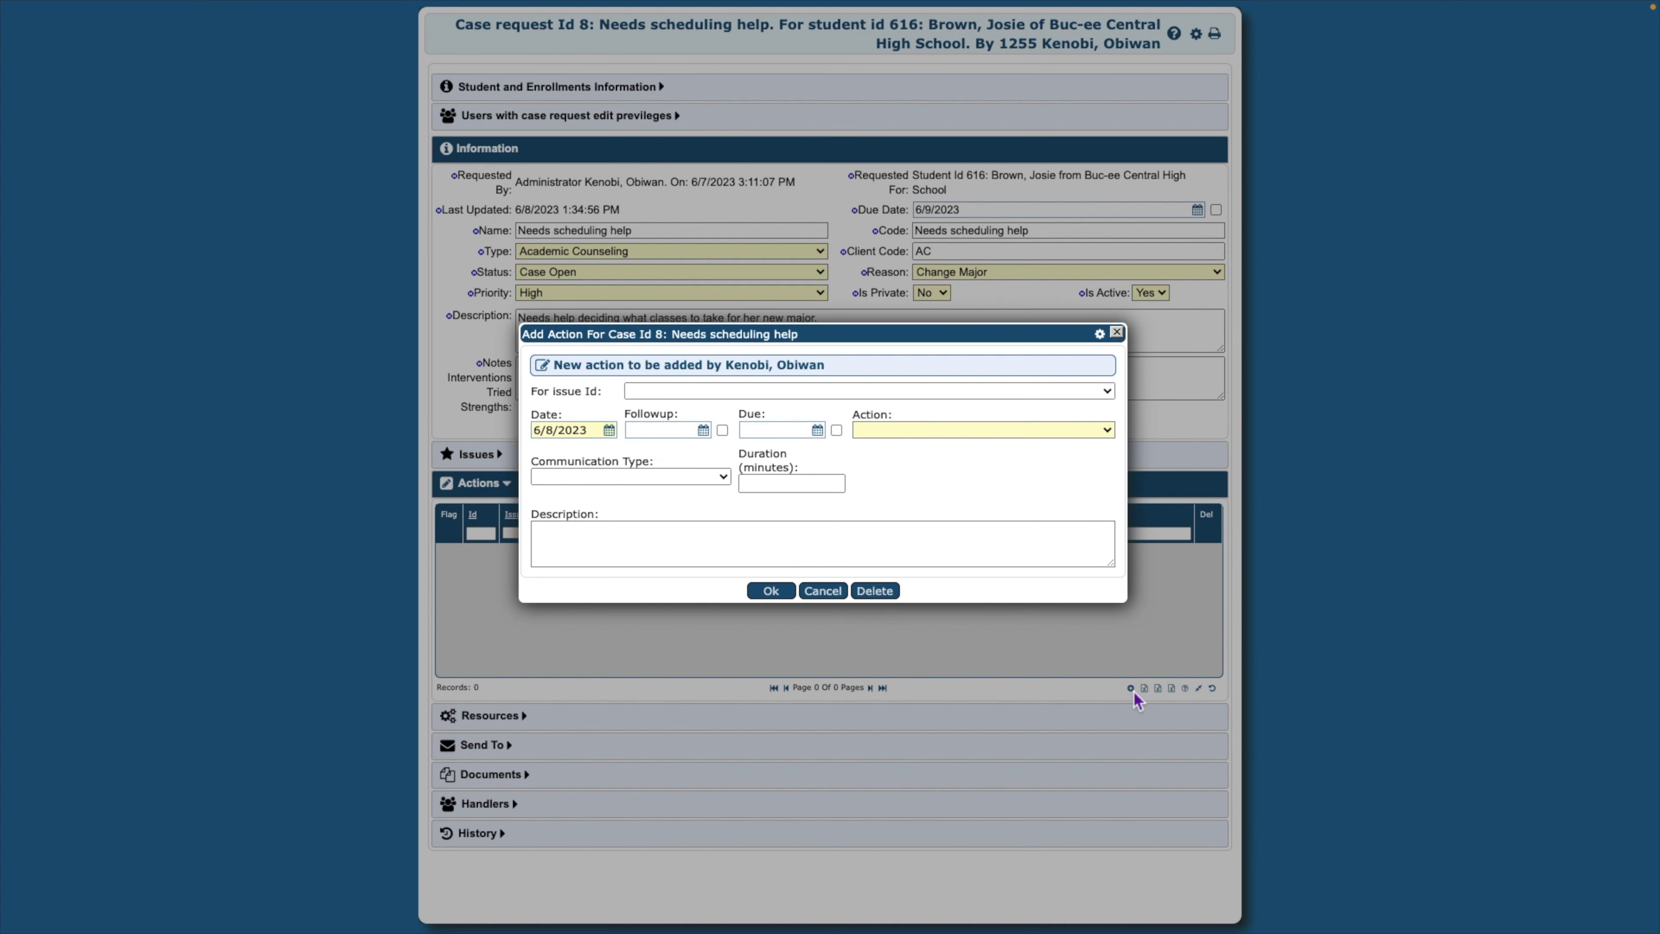
left_click(704, 432)
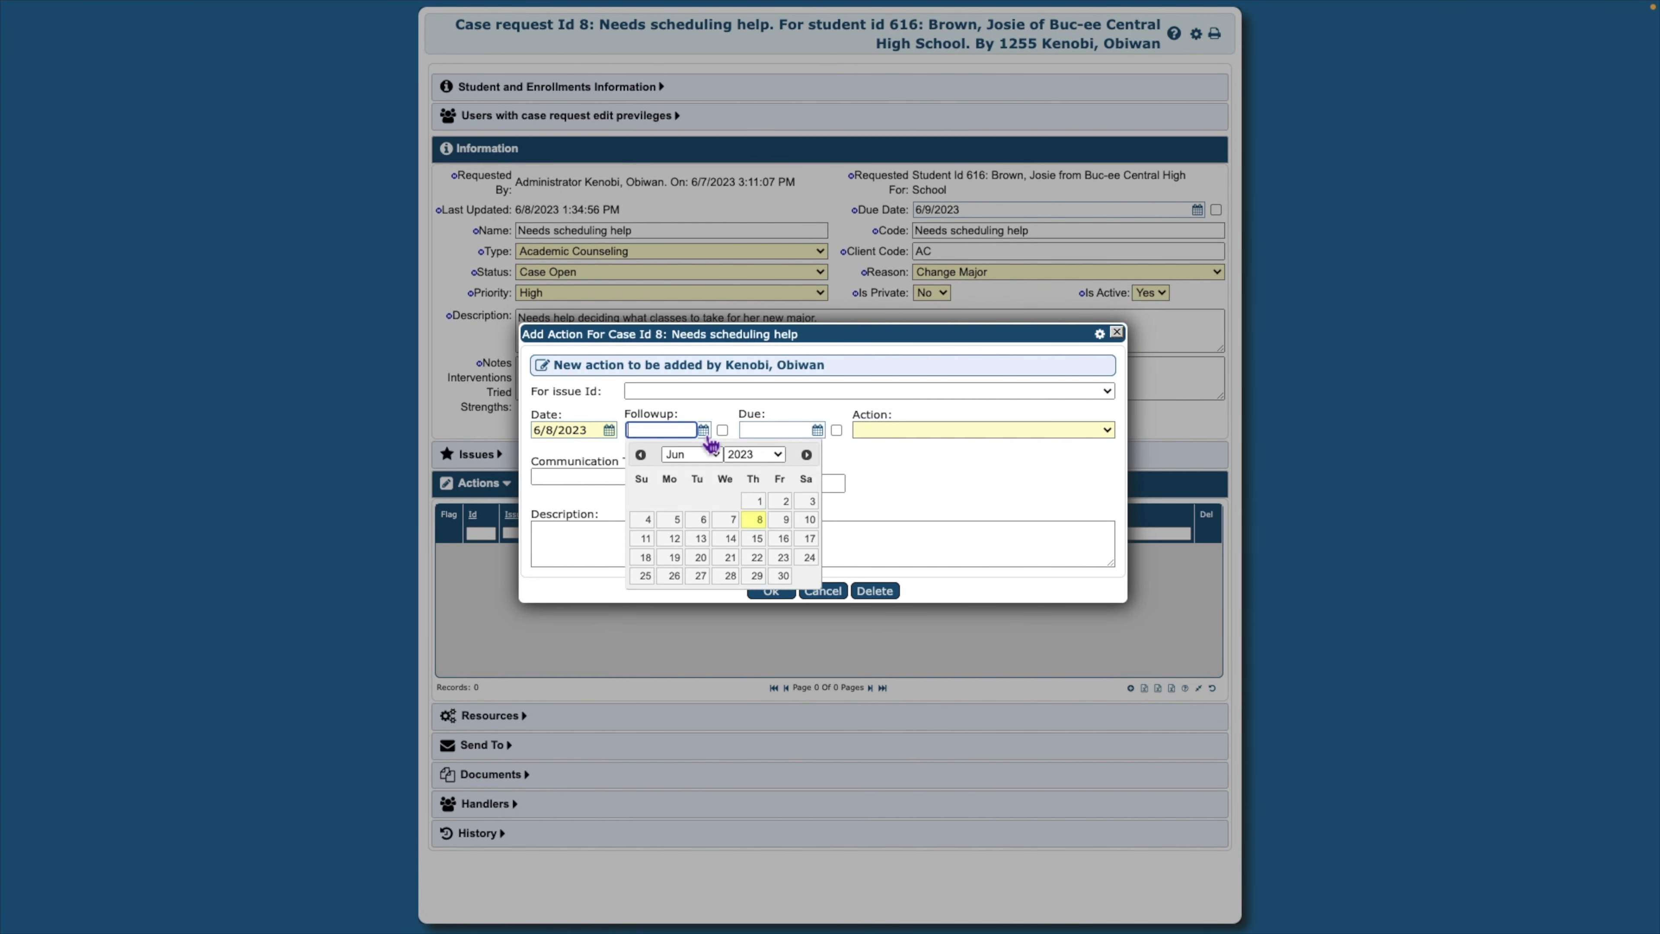
left_click(700, 538)
left_click(722, 430)
left_click(818, 431)
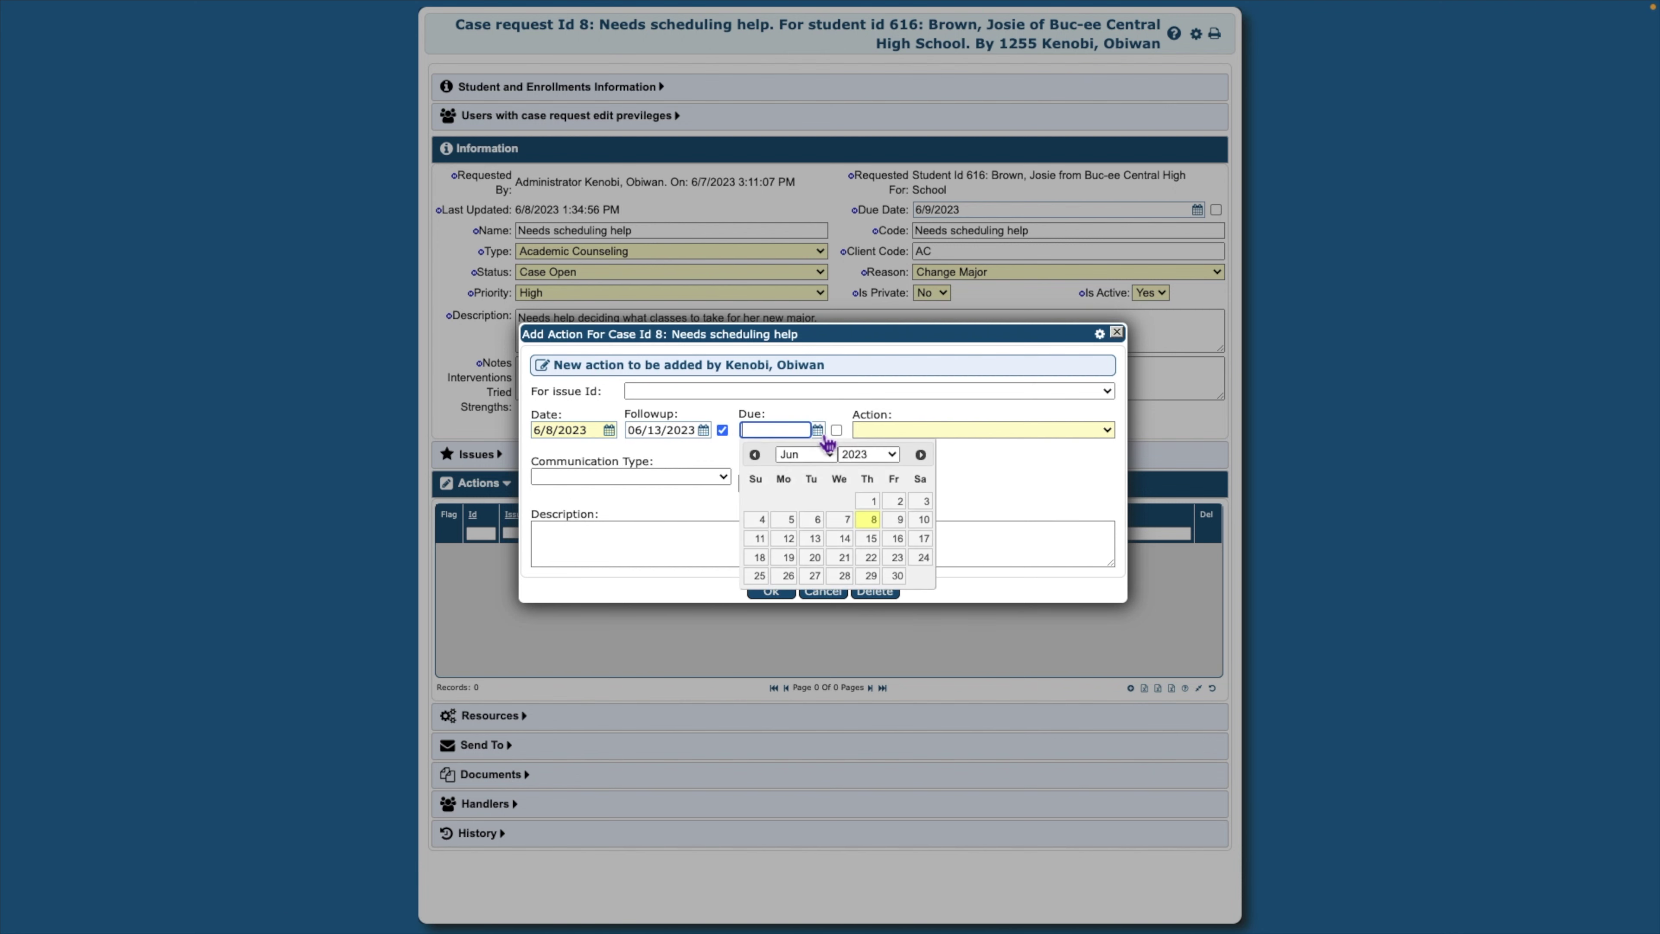
left_click(845, 540)
left_click(837, 430)
Make it a 30-minute Request Extension phone action about calling admissions, and save it
left_click(950, 431)
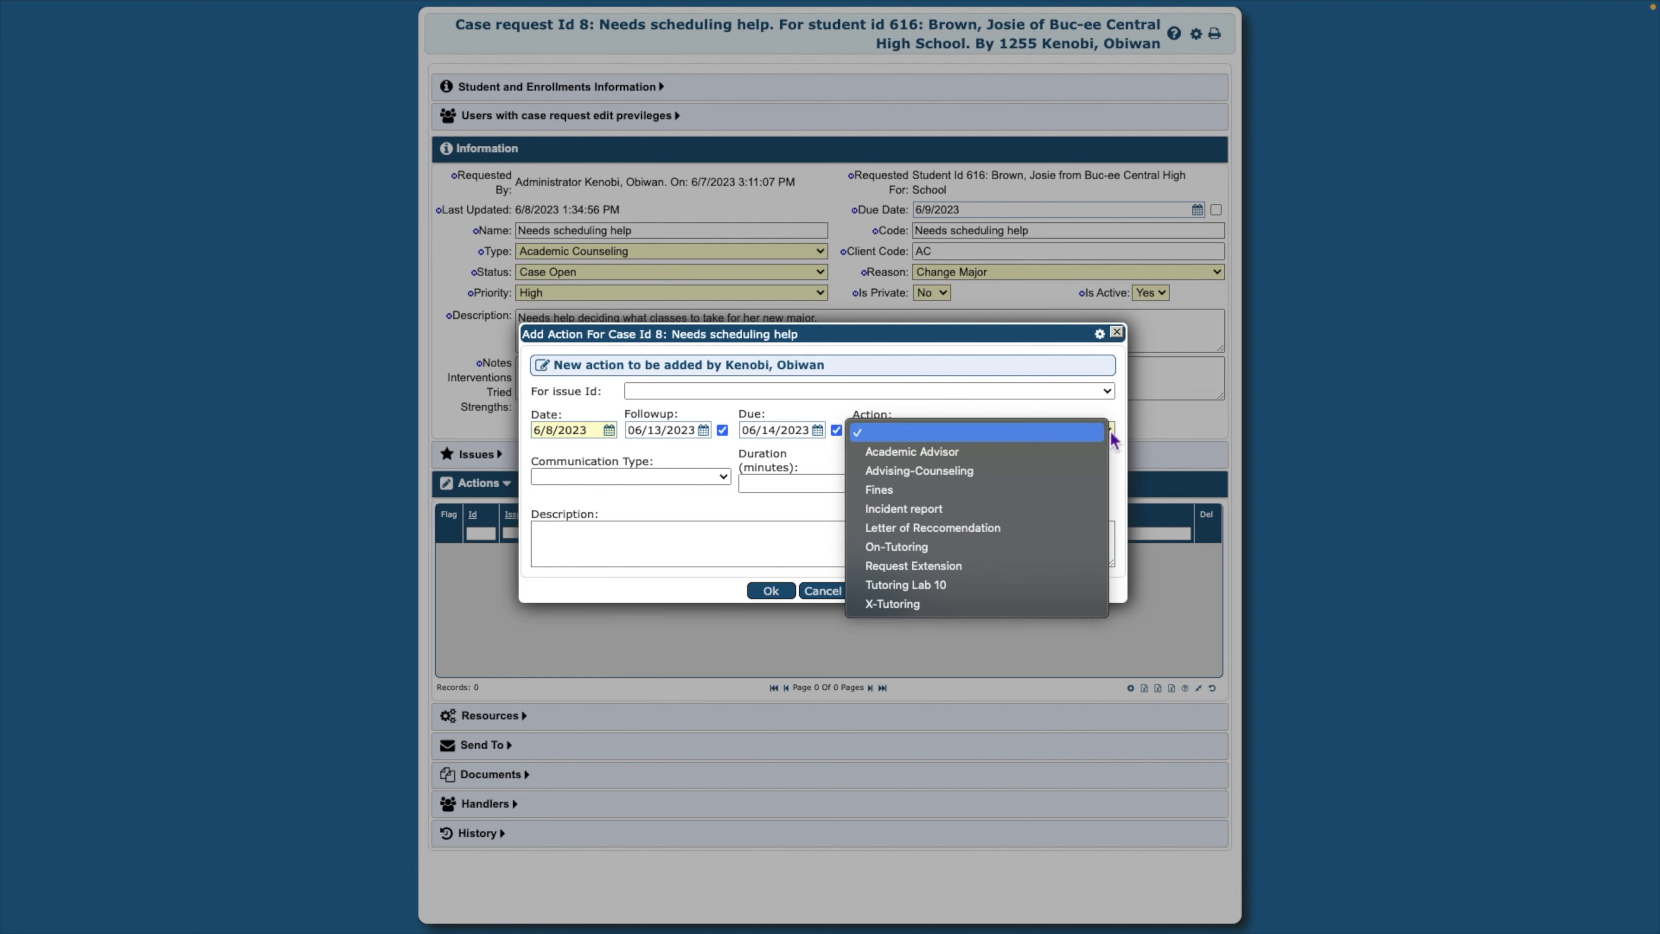
left_click(1068, 567)
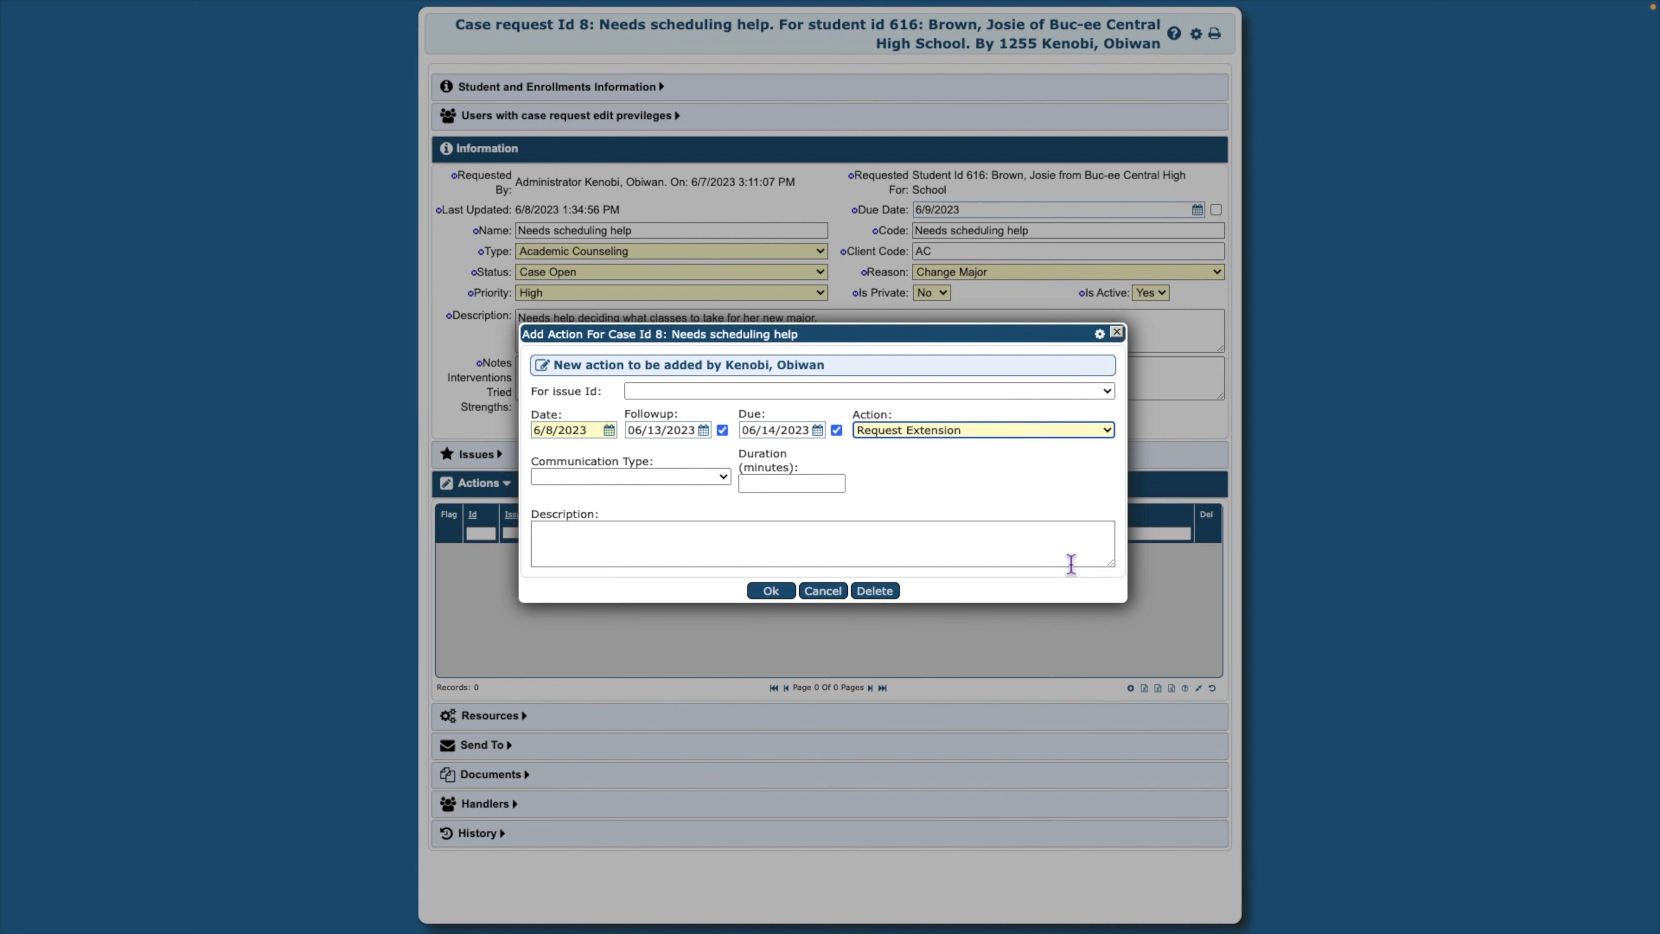
left_click(724, 478)
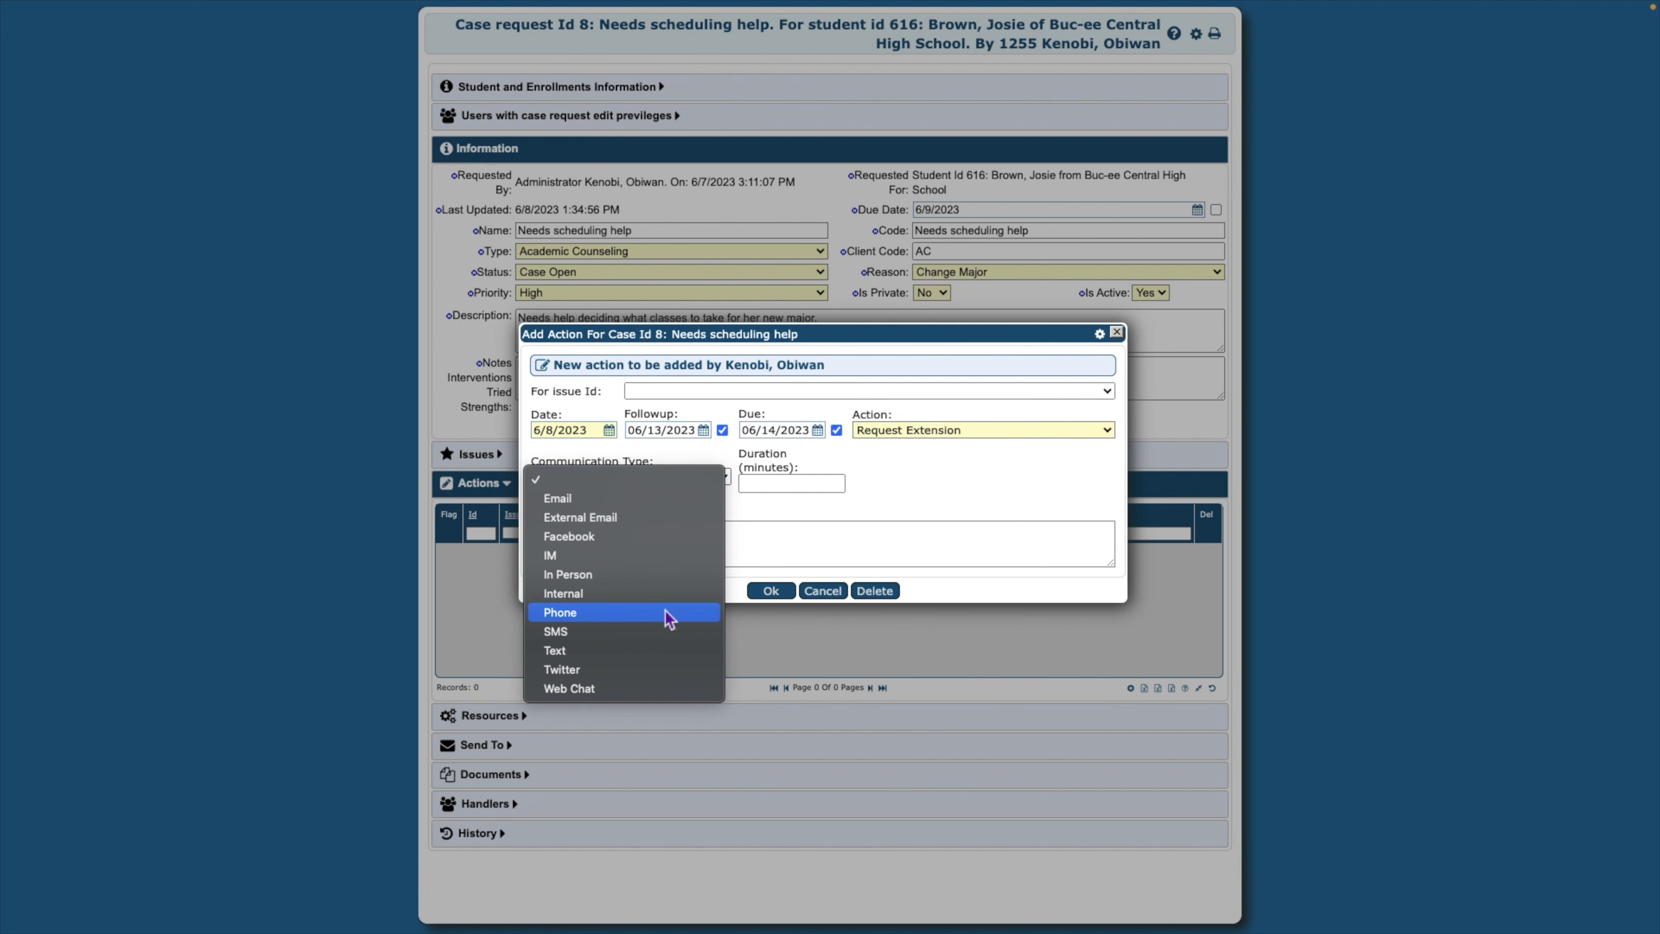
left_click(671, 613)
left_click(764, 484)
type("30")
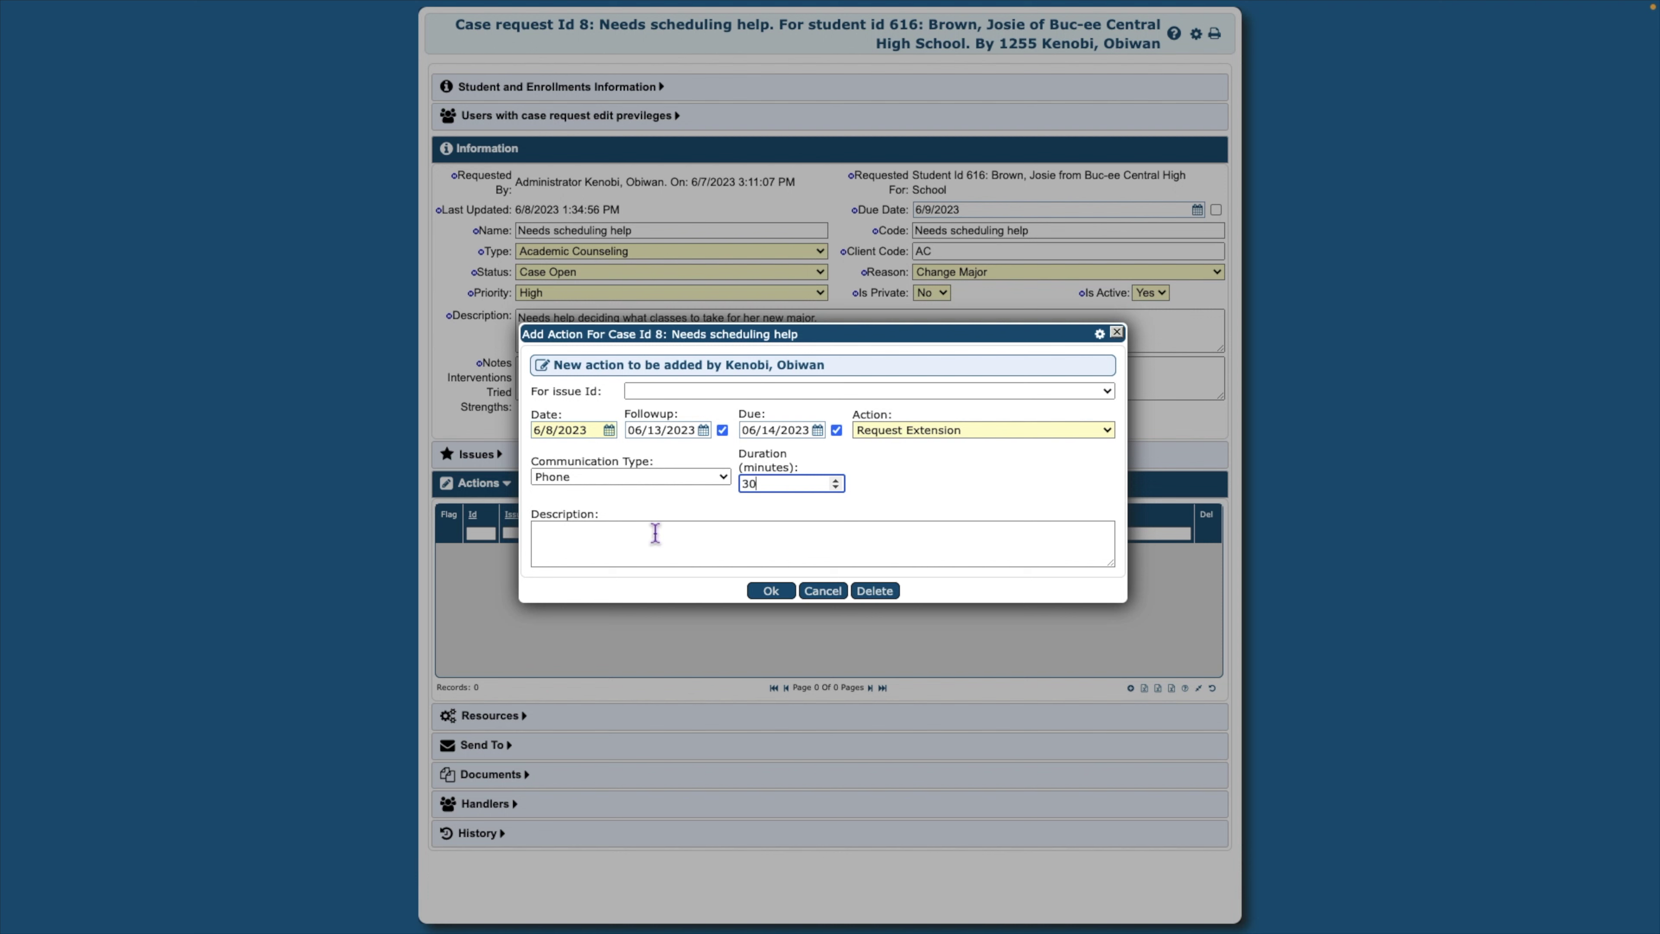
left_click(655, 534)
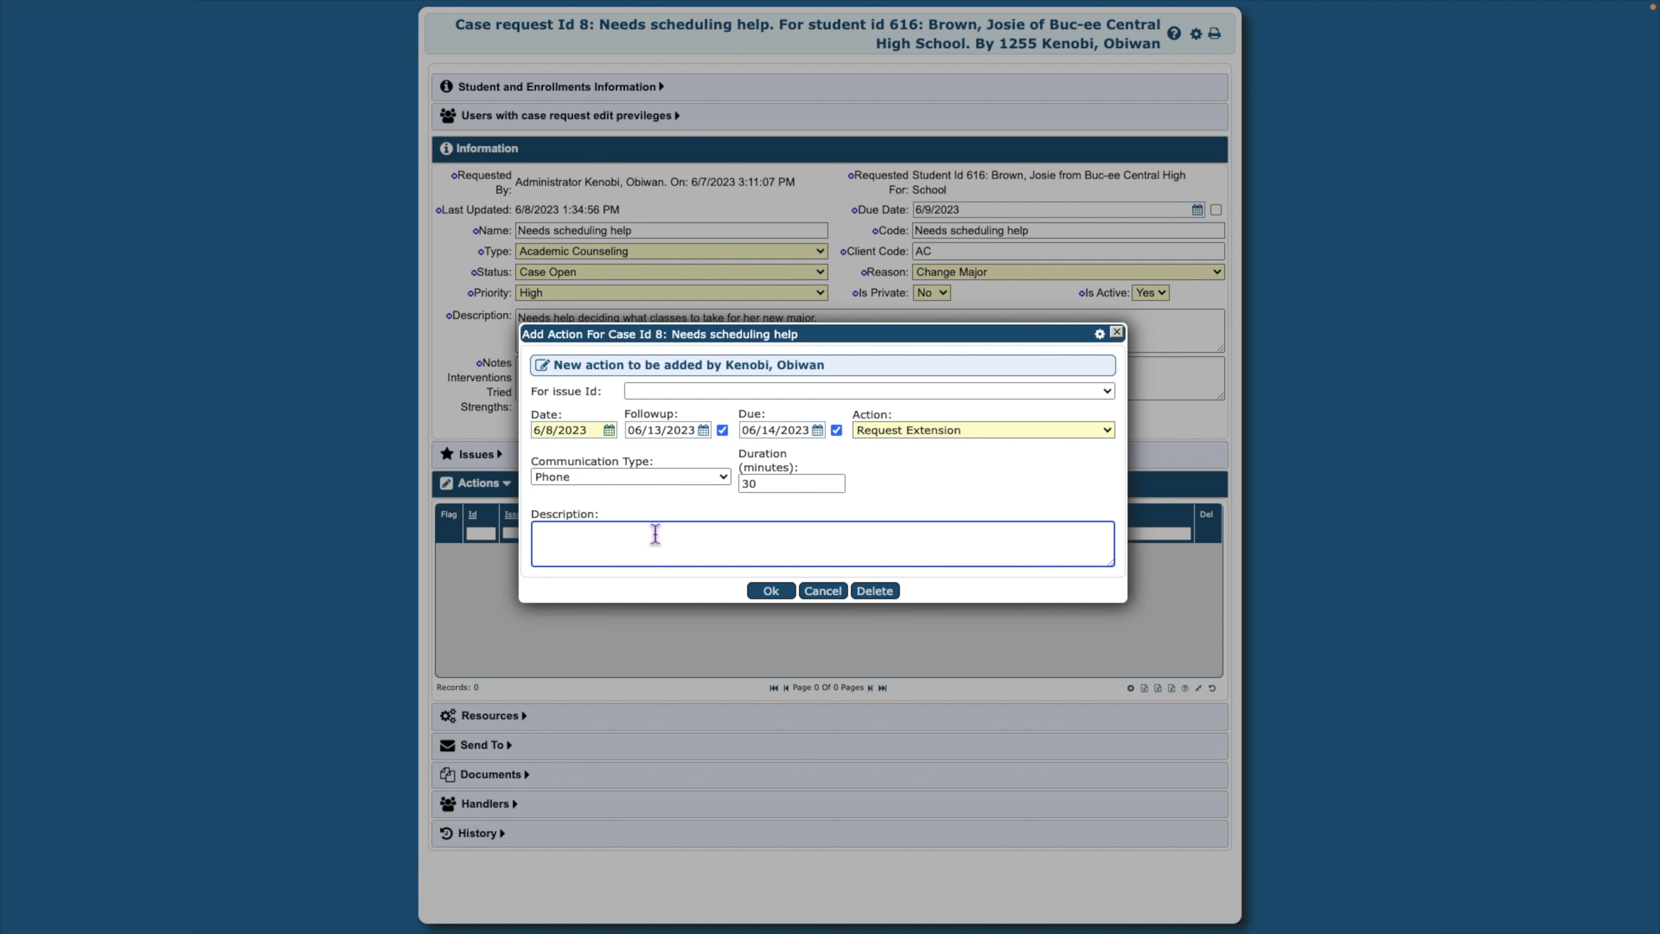
type("Plave a call on beha")
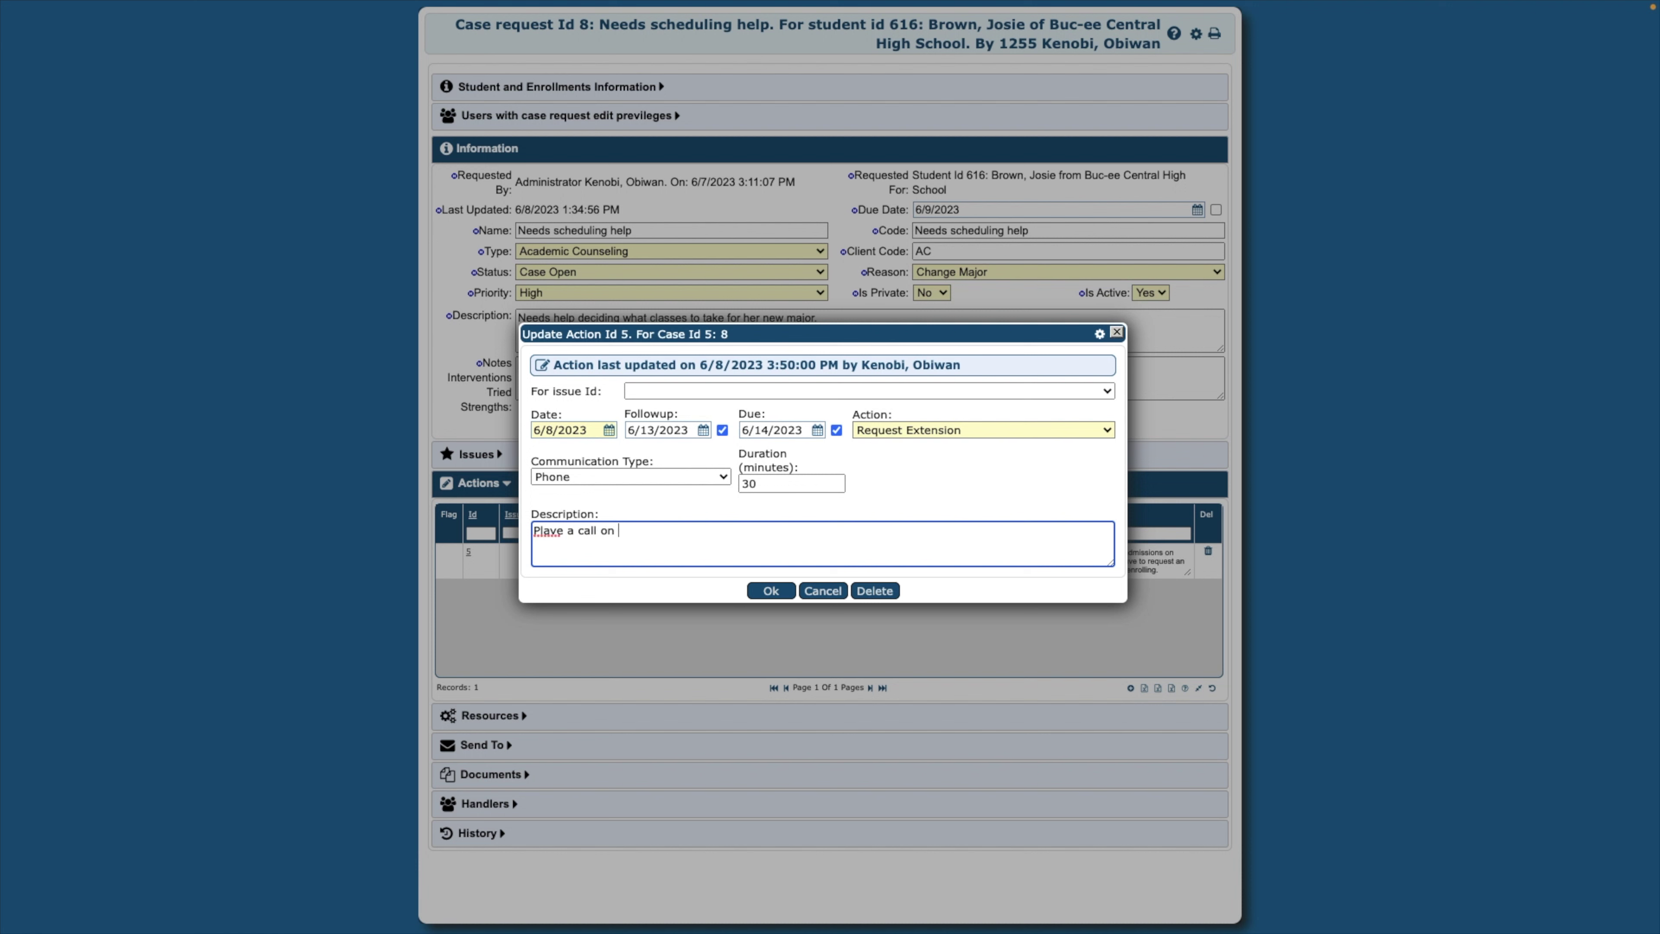
type("lf of the student to admissions requesting an extension.")
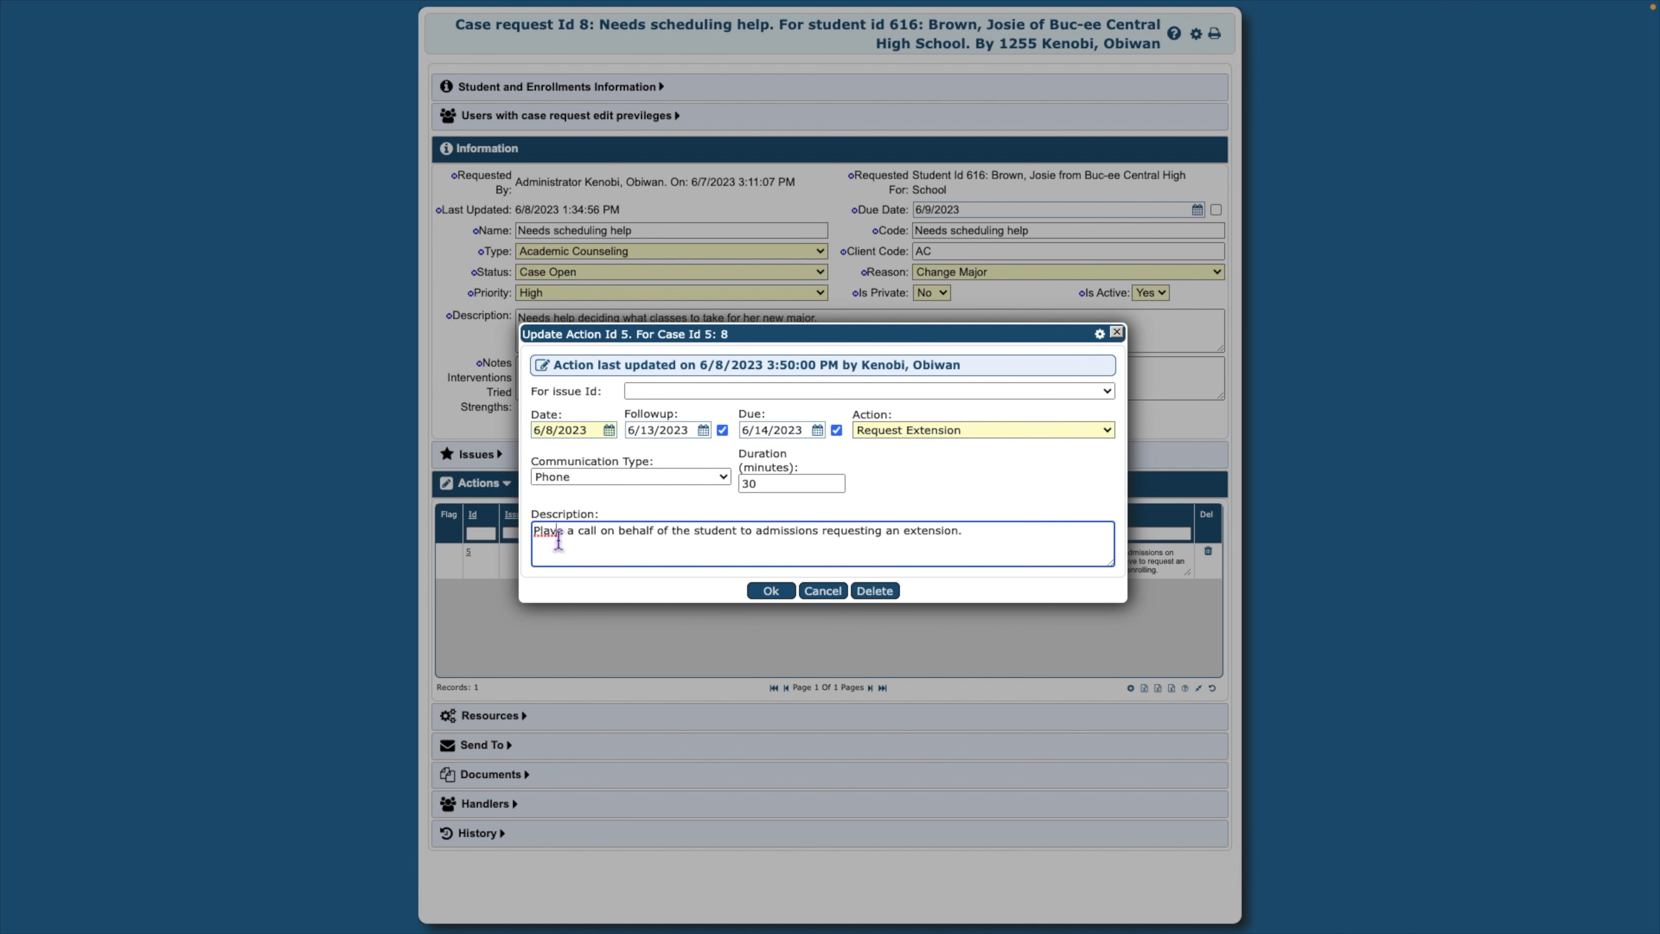
double_click(549, 531)
type("Place")
left_click(772, 592)
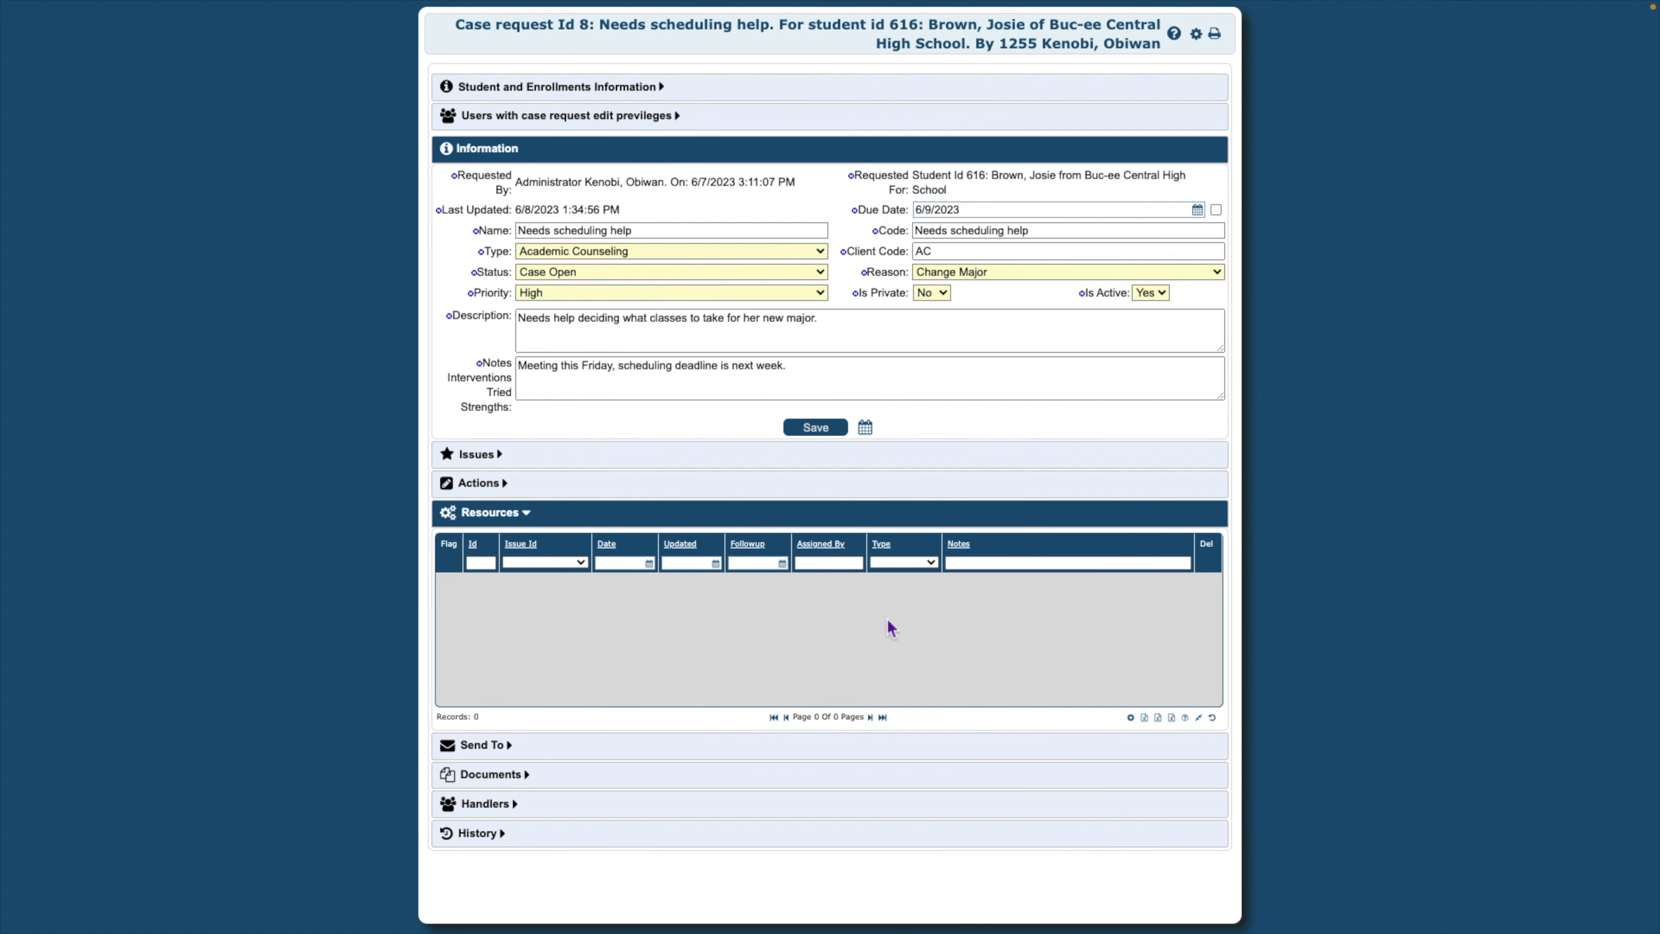
Add a Student Handbook resource with follow-up date 06/15/2023
left_click(1141, 718)
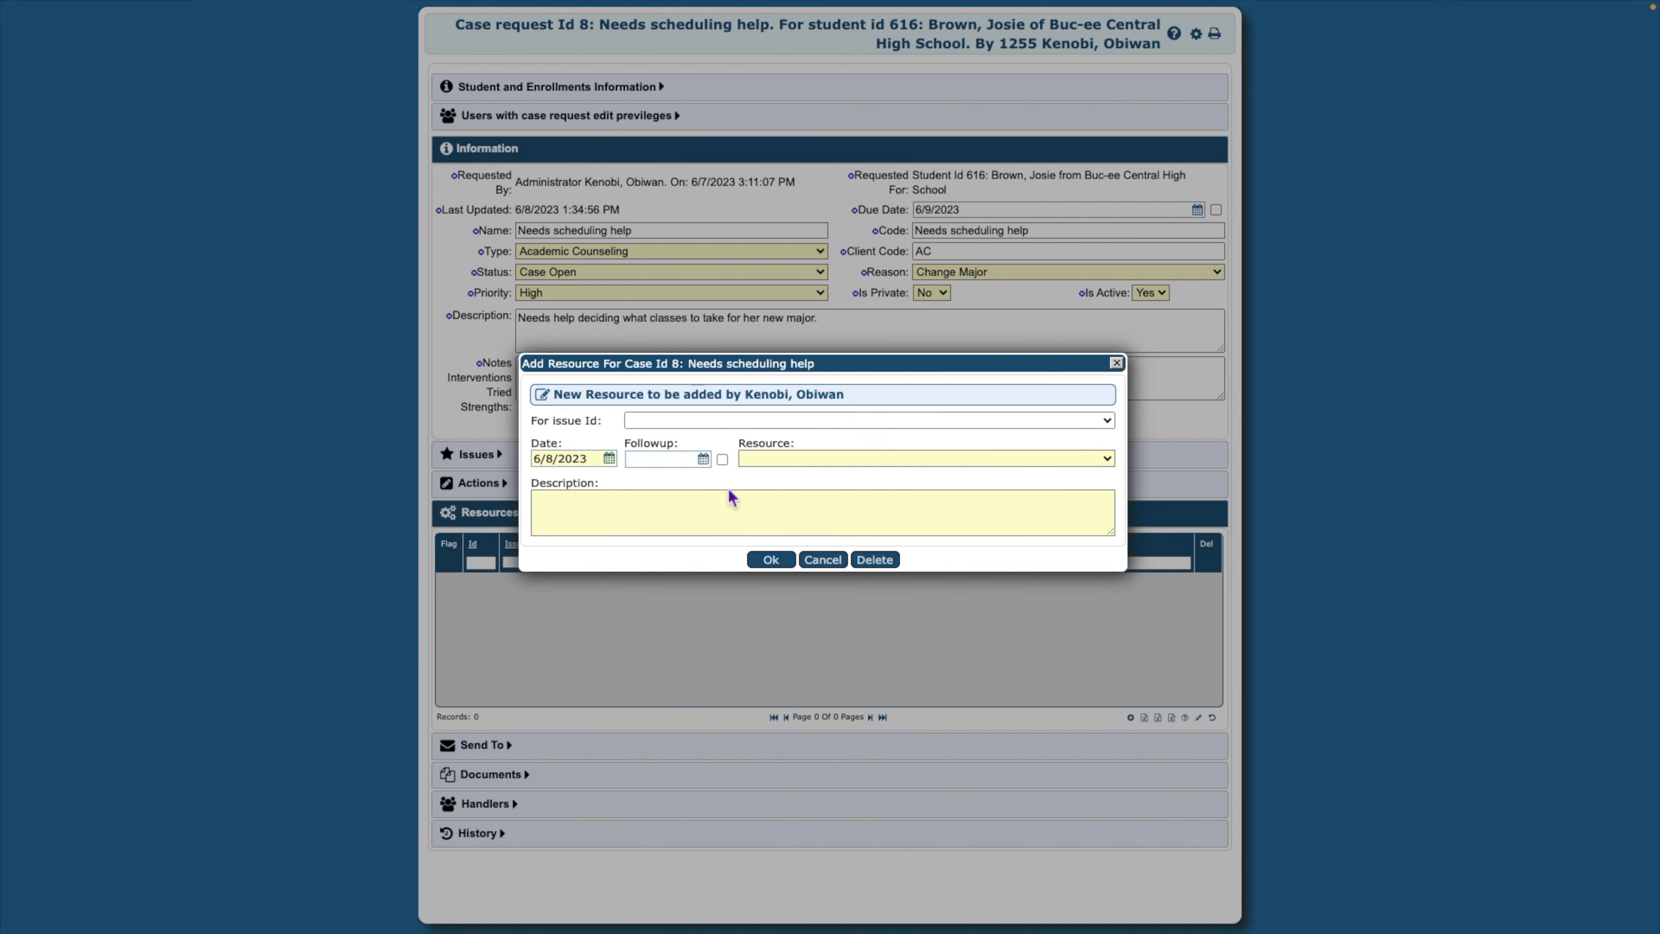
left_click(705, 462)
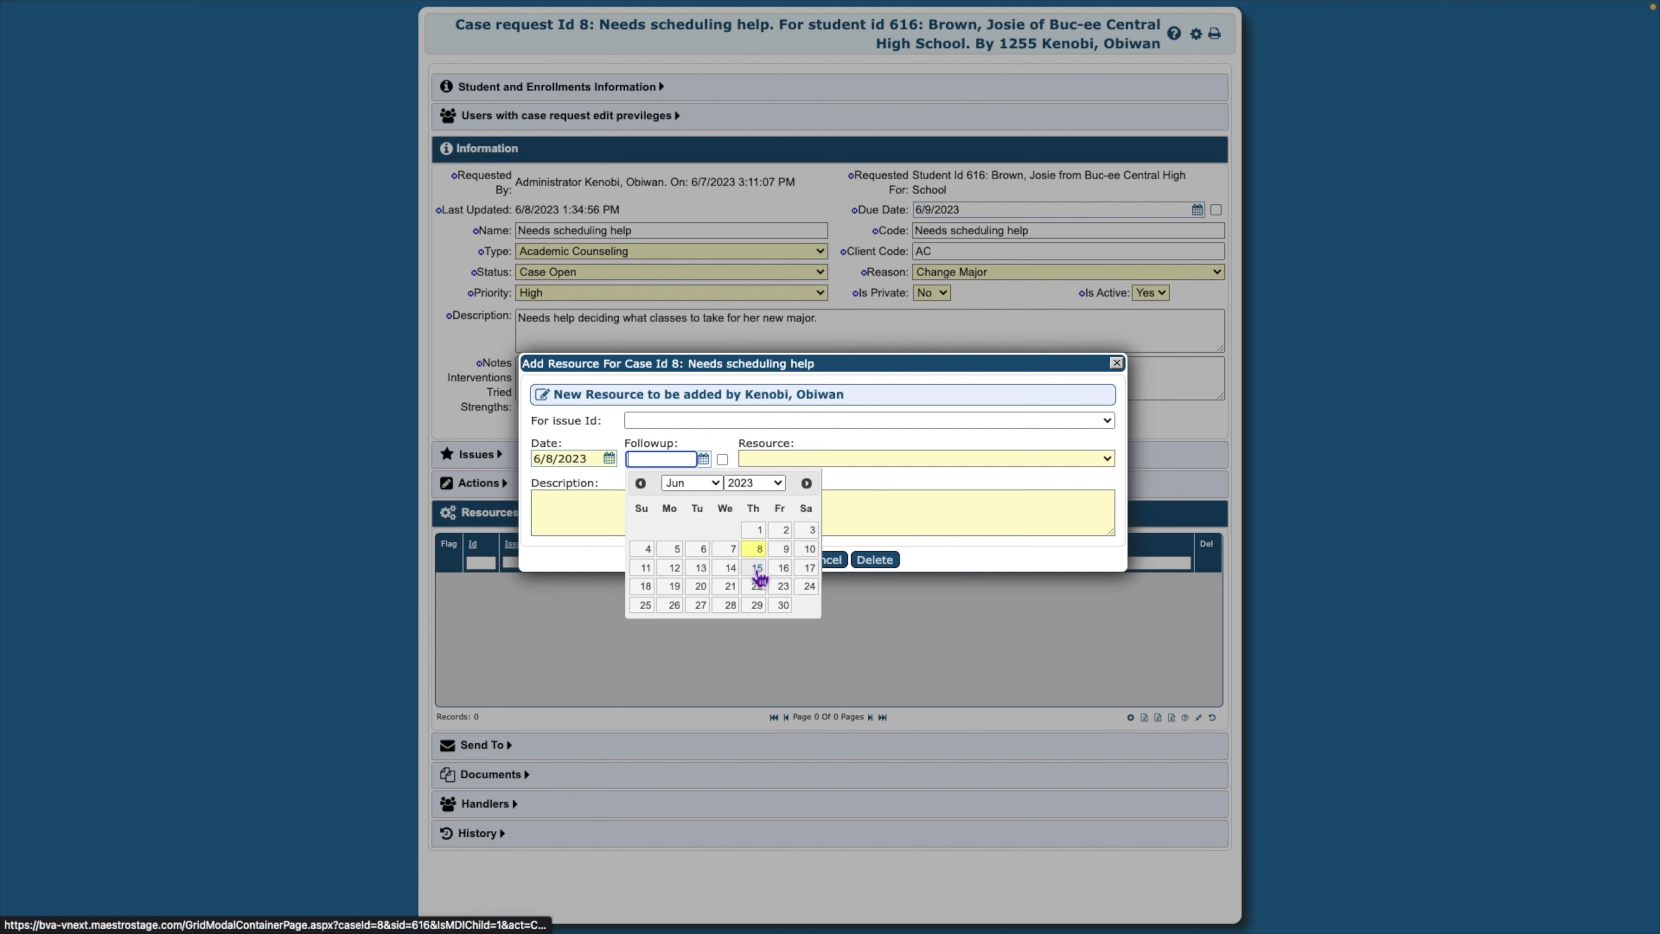
left_click(757, 569)
left_click(723, 459)
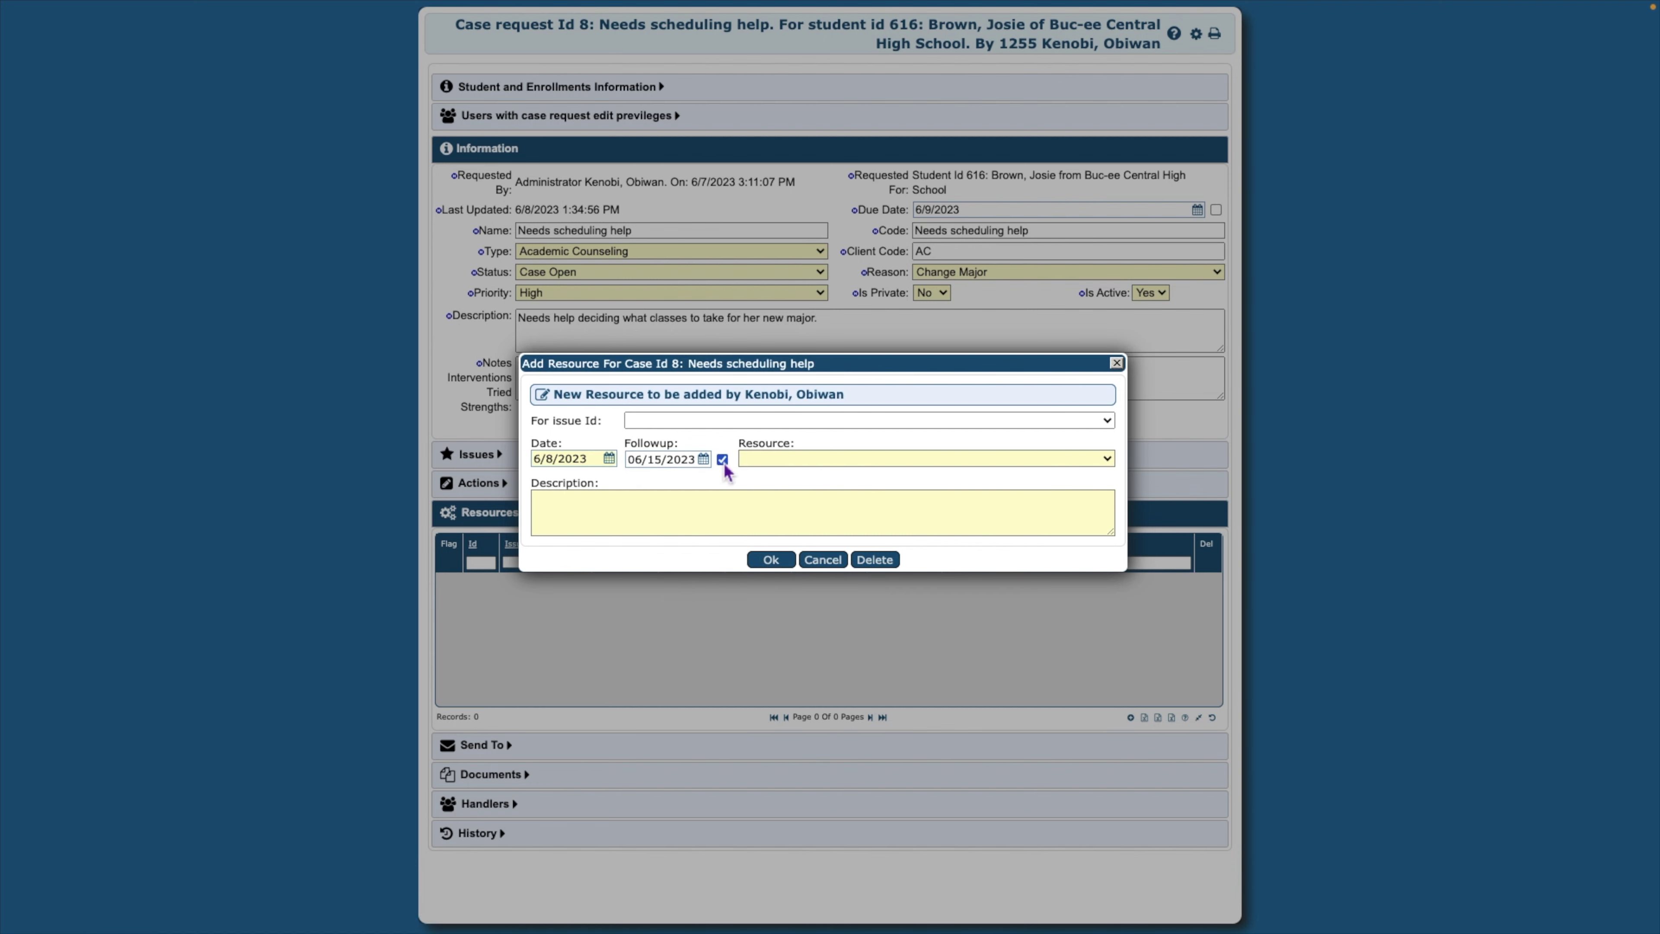
left_click(1116, 466)
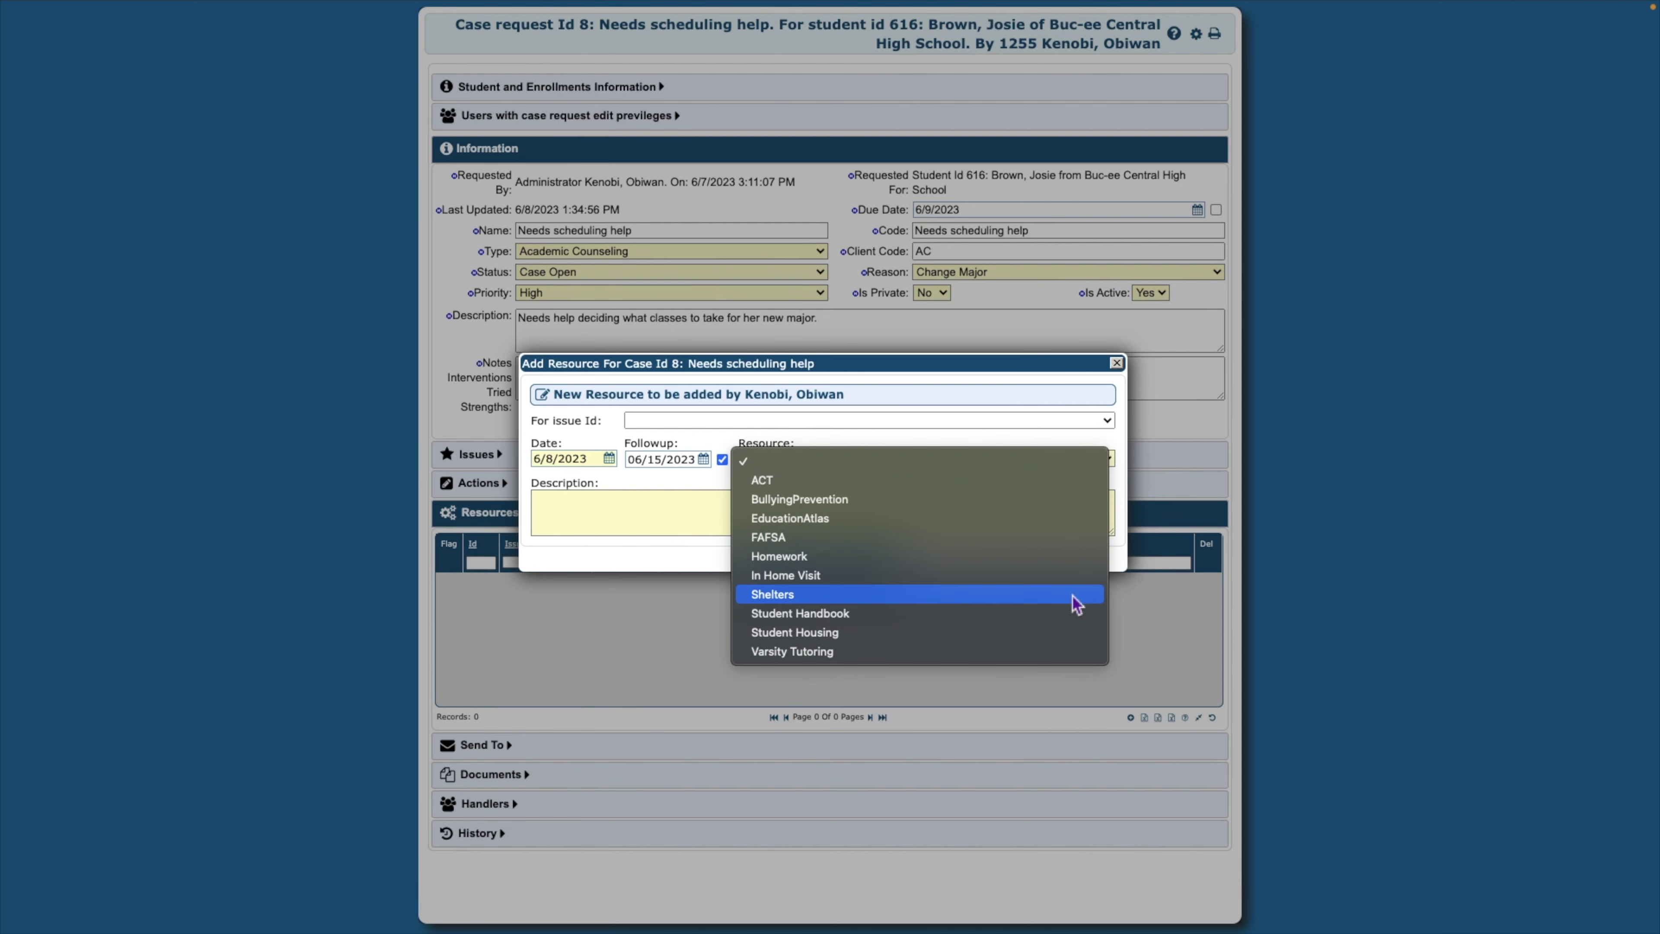
left_click(1075, 615)
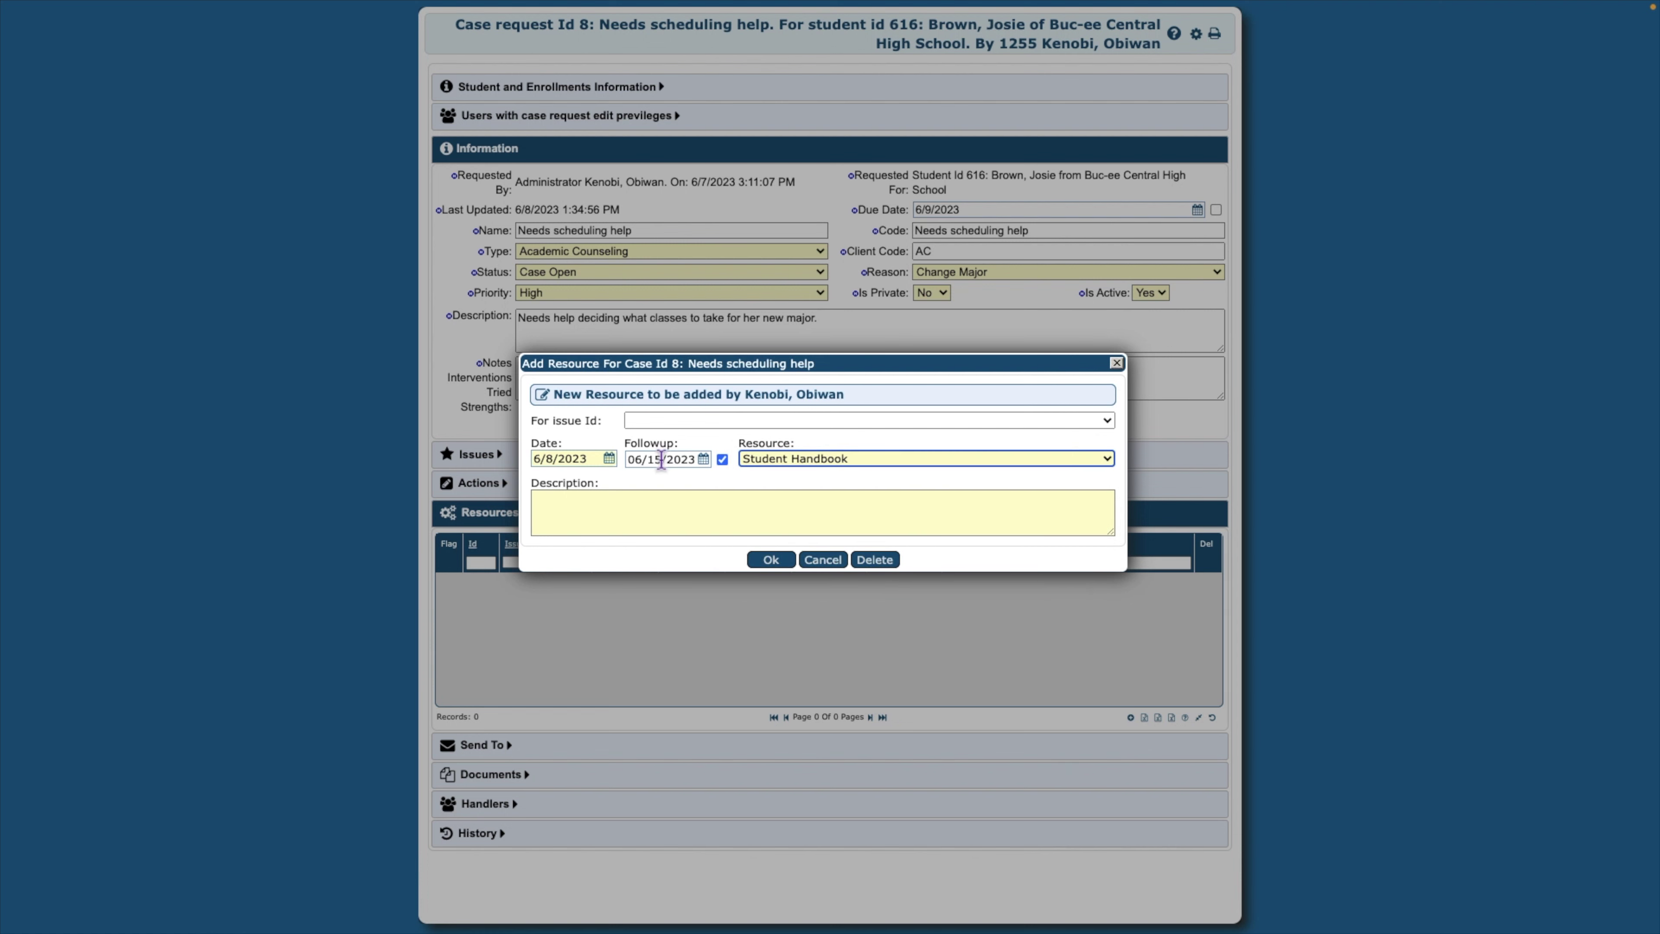
Describe it as 'The handbook explains procedures for extension request. Please read.' and save
left_click(644, 500)
type("The handbook explains procedures for extens")
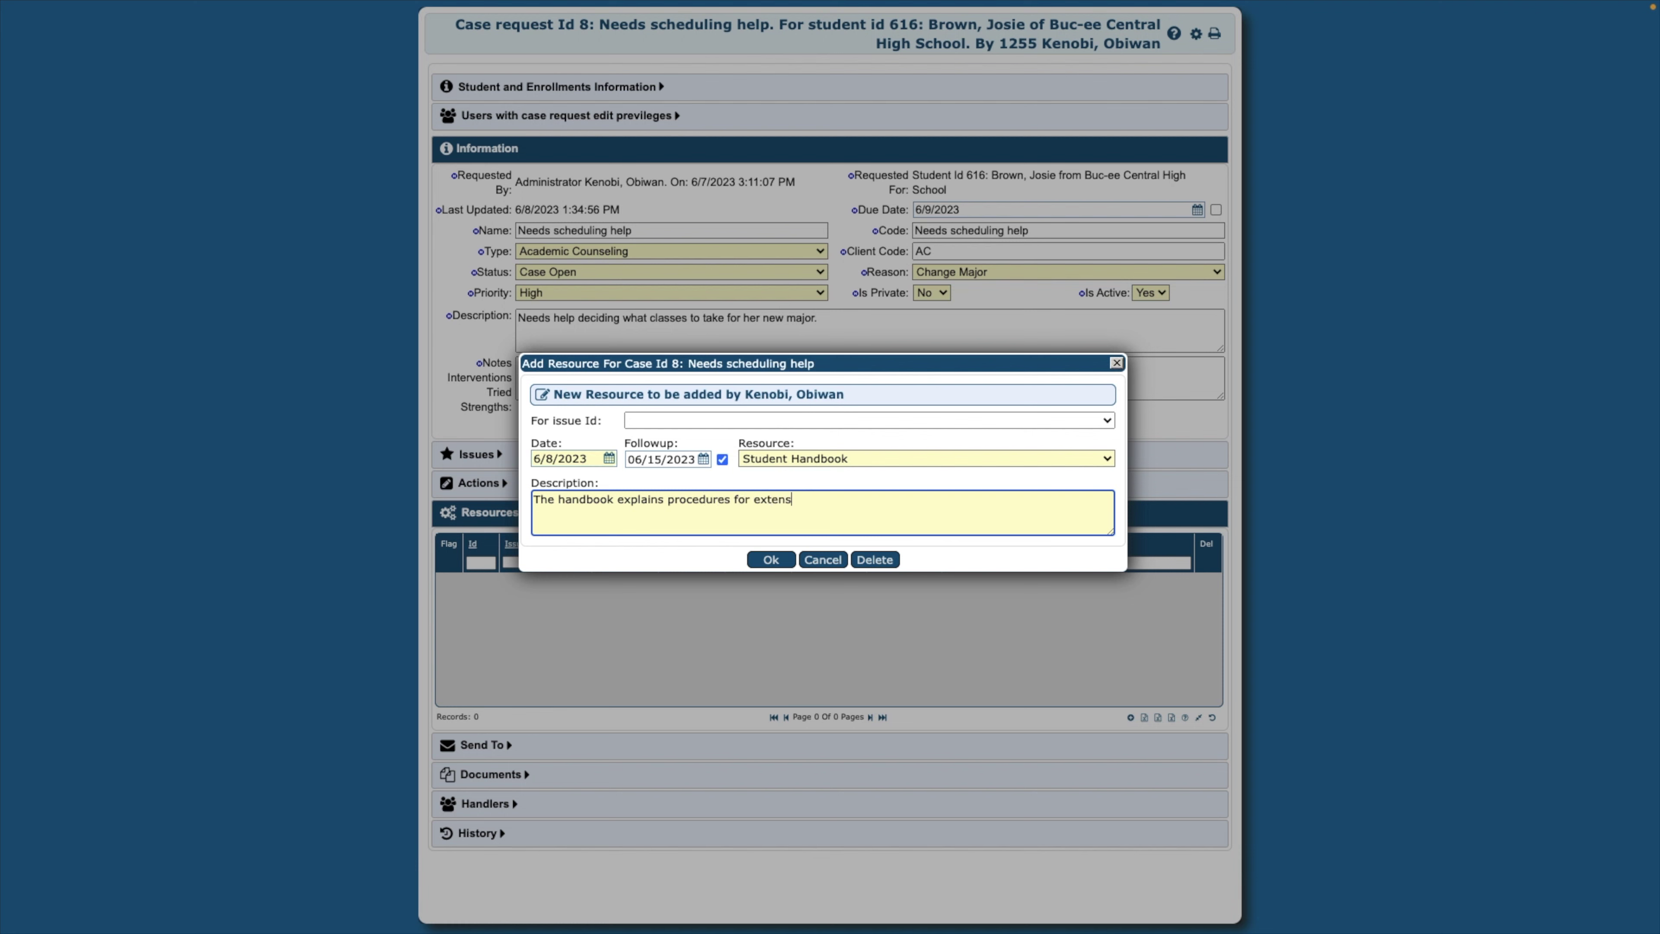
type("ion request. PLease read.")
left_click(873, 501)
key("BackSpace")
type("l")
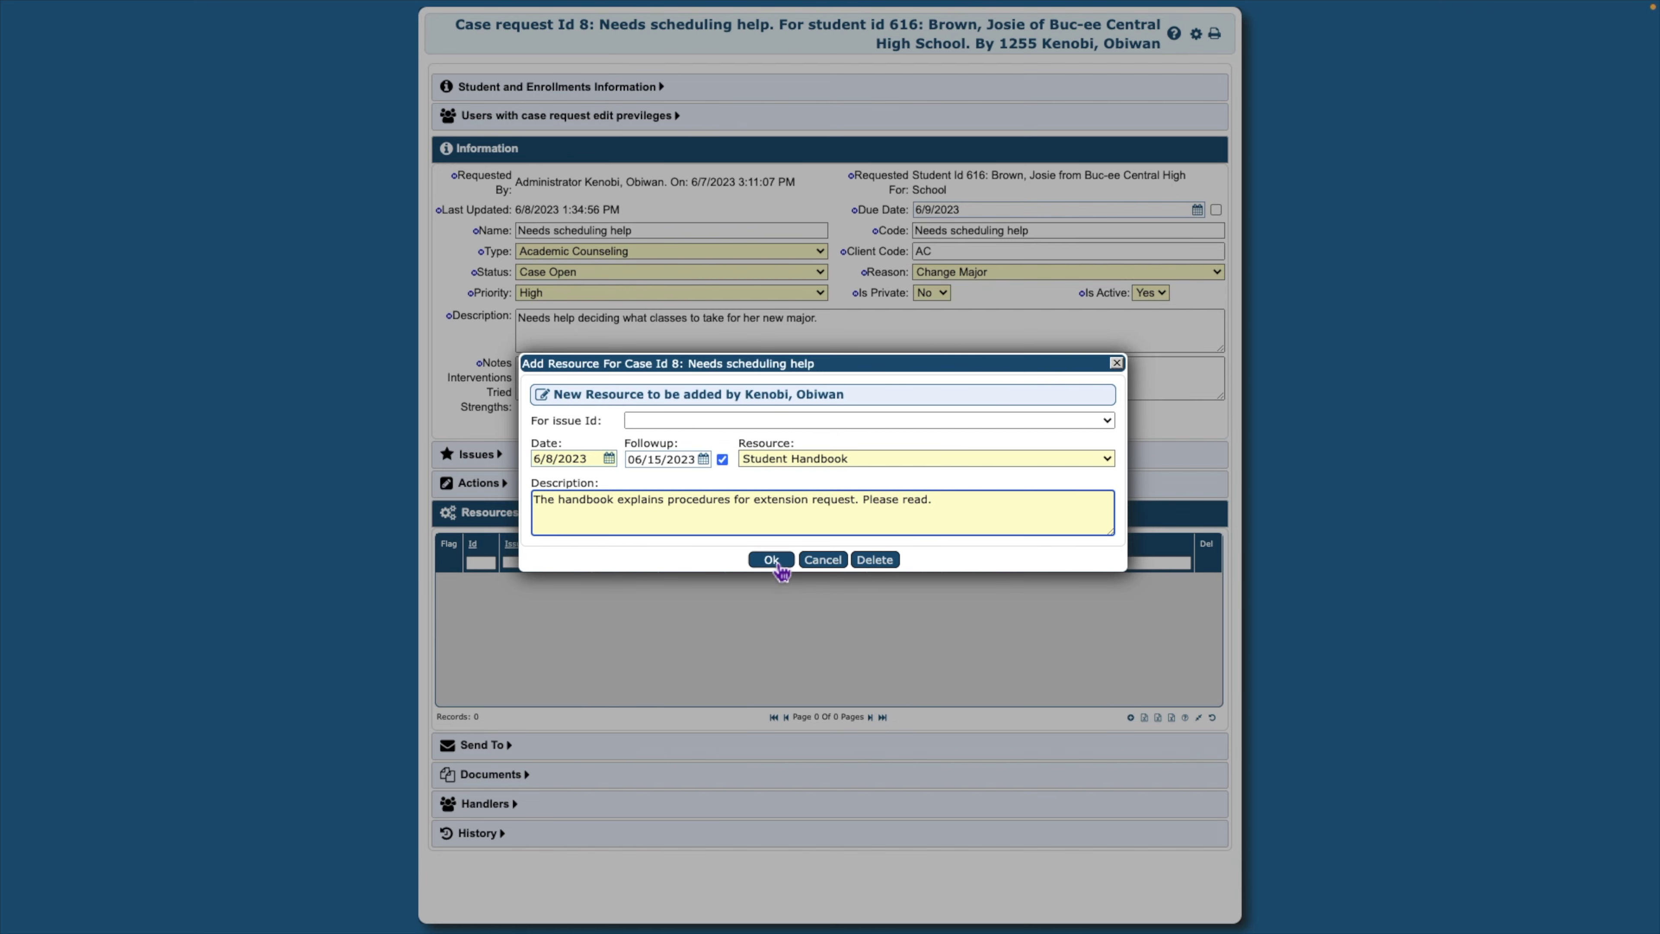
left_click(770, 559)
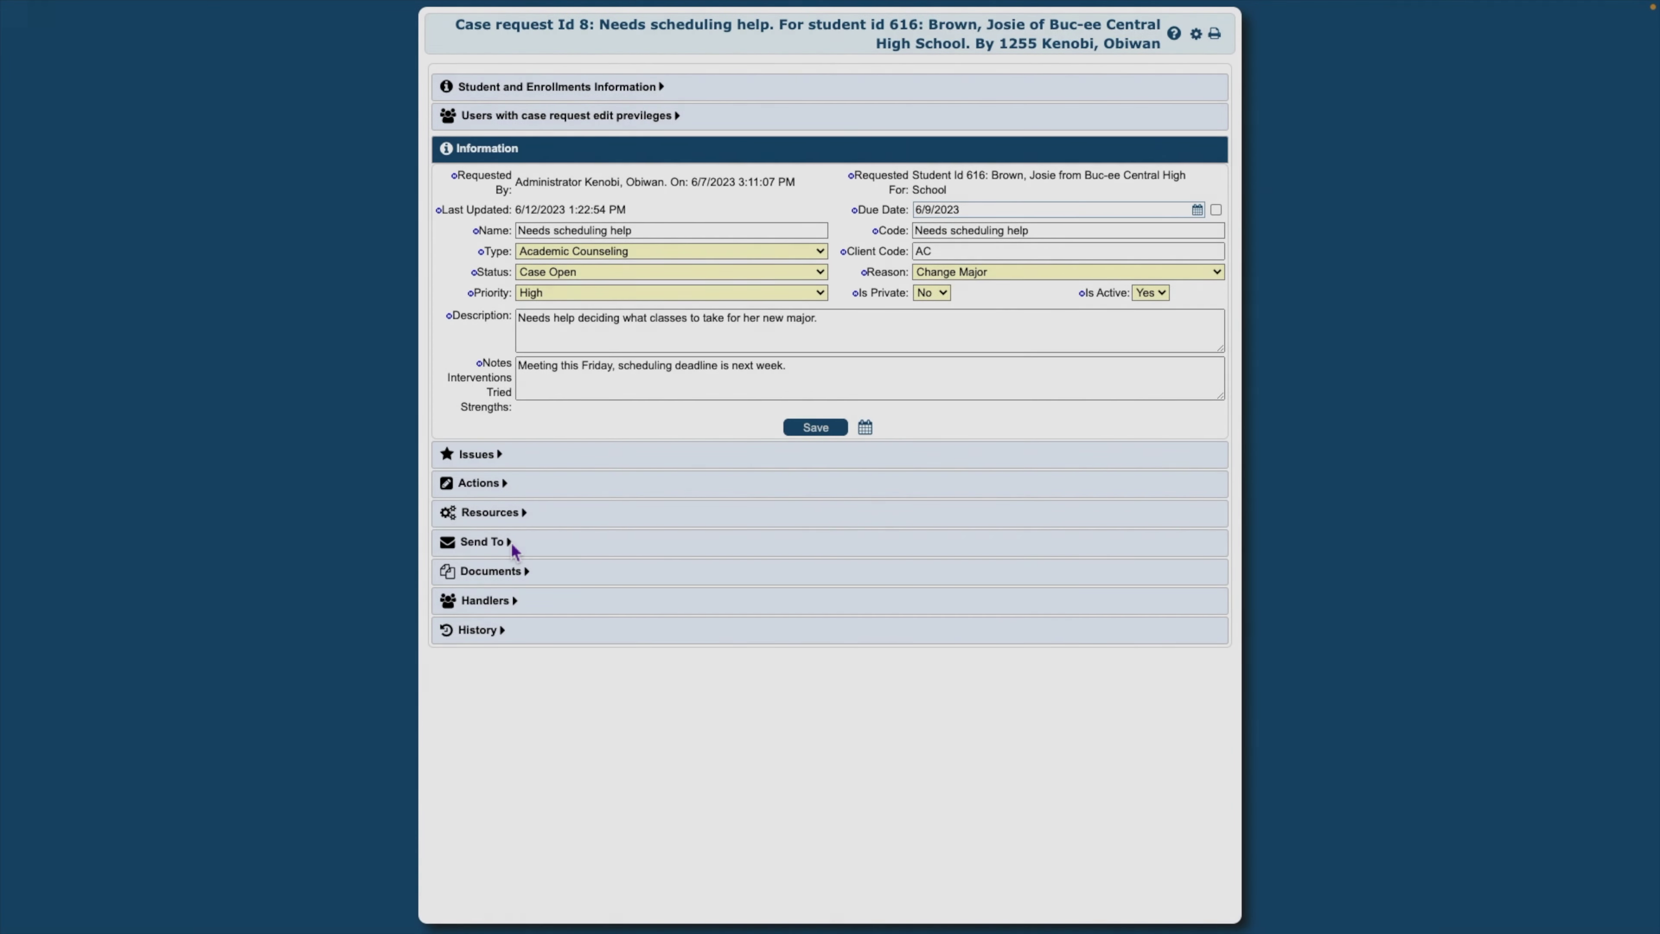
Expand the case's Send To section, which holds 0 entries
left_click(508, 542)
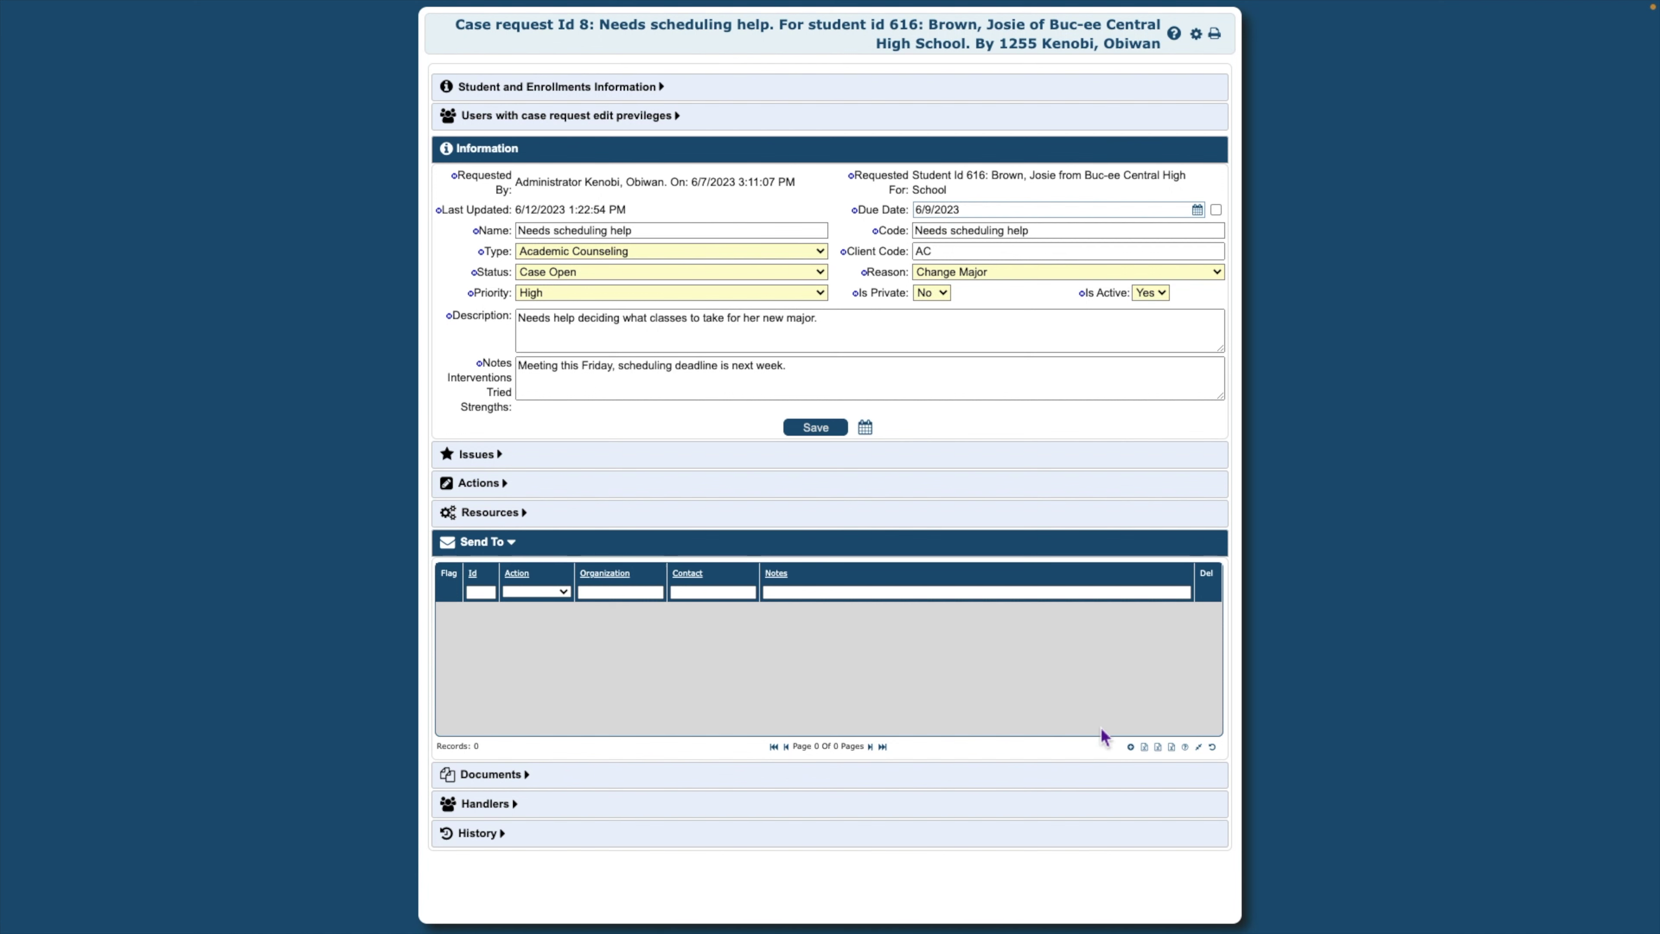
Add a Letter of Reccomendation send-to for LSU with the contact's name, e-mail, phone, note '2nd request'
left_click(1131, 748)
left_click(698, 352)
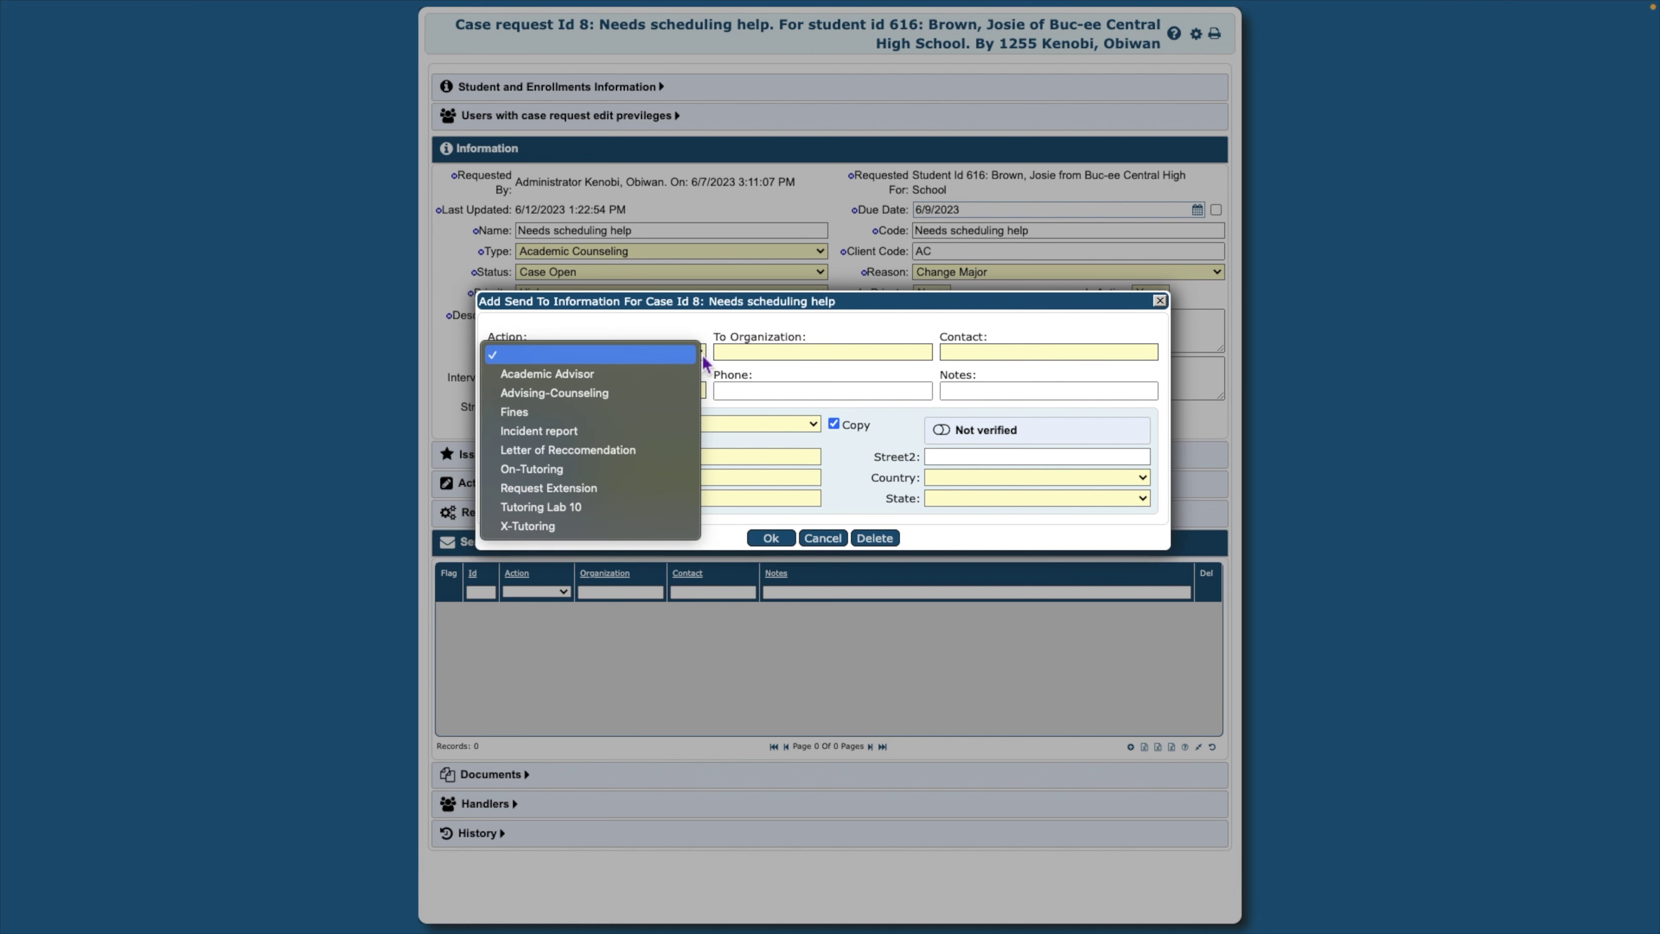
left_click(654, 454)
left_click(766, 353)
type("LSU")
left_click(1003, 356)
left_click(615, 390)
left_click(781, 390)
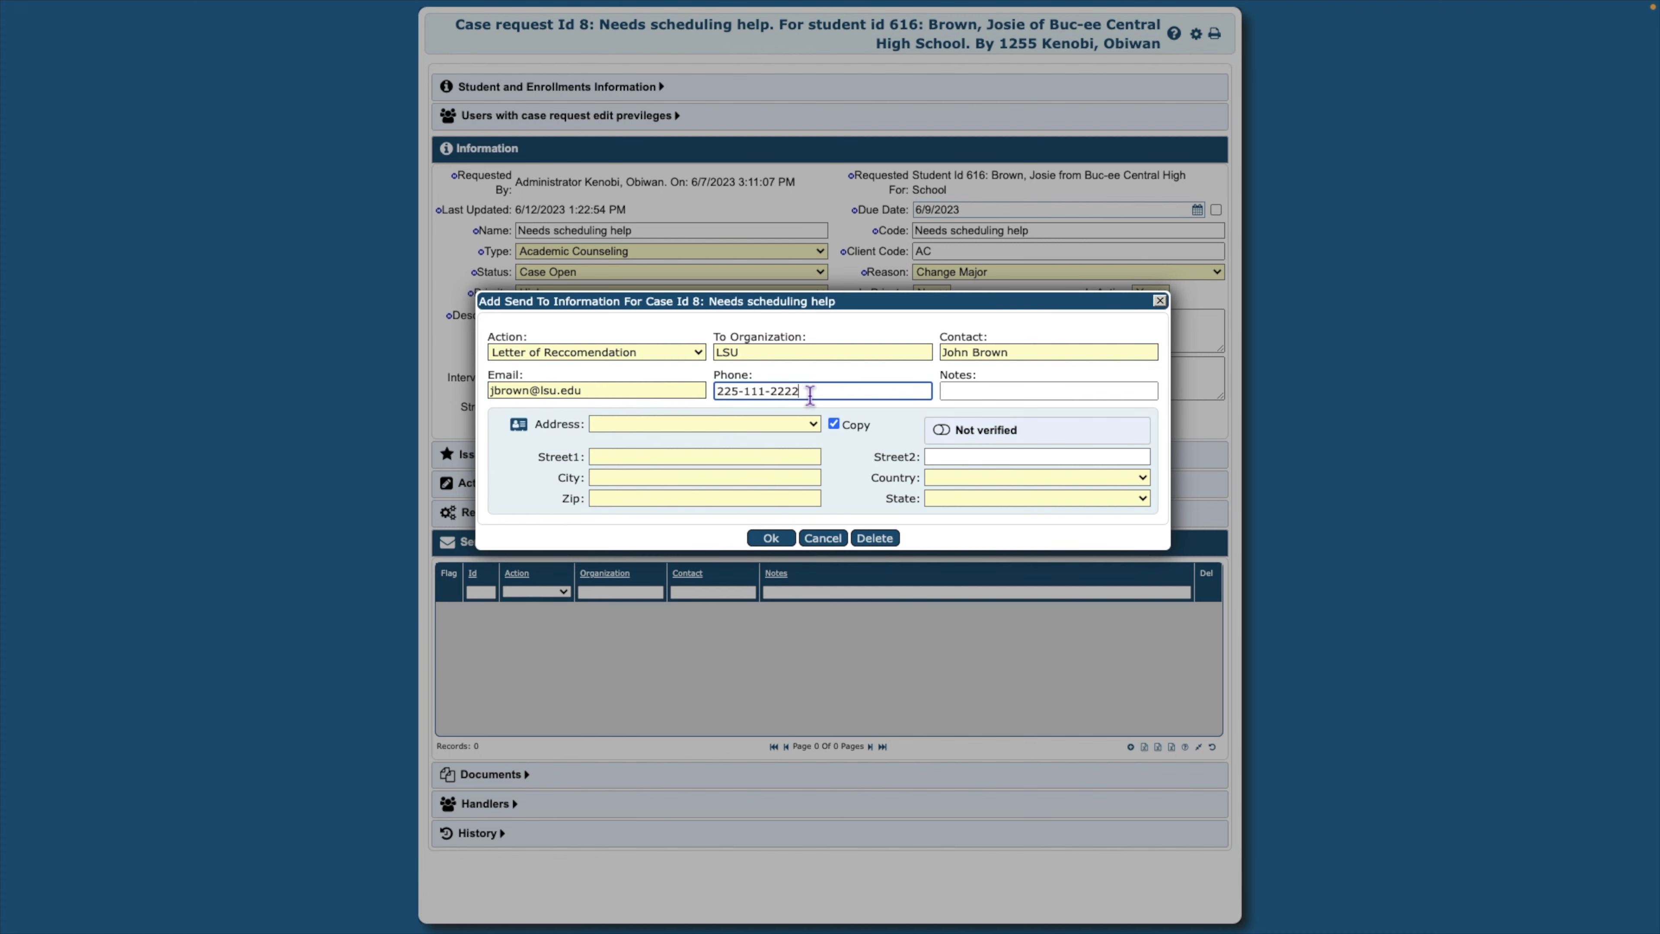
key("Tab")
type("2nd request")
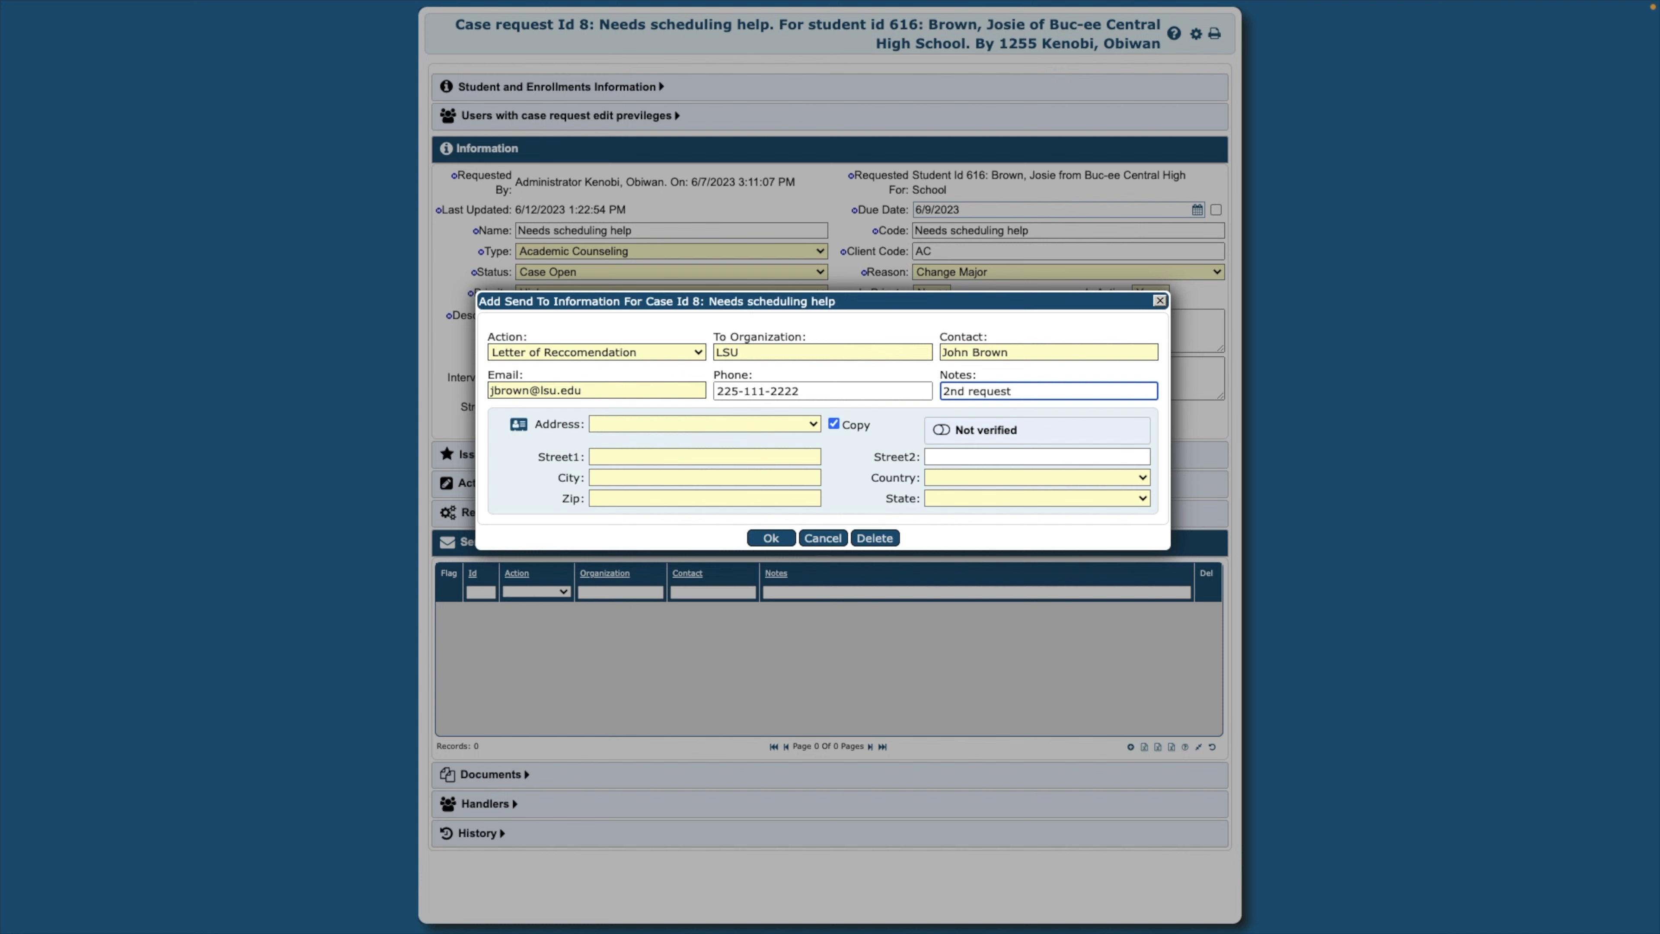
Enter the contact's street, city and zip, set State to LOUISIANA, and save the entry
left_click(811, 456)
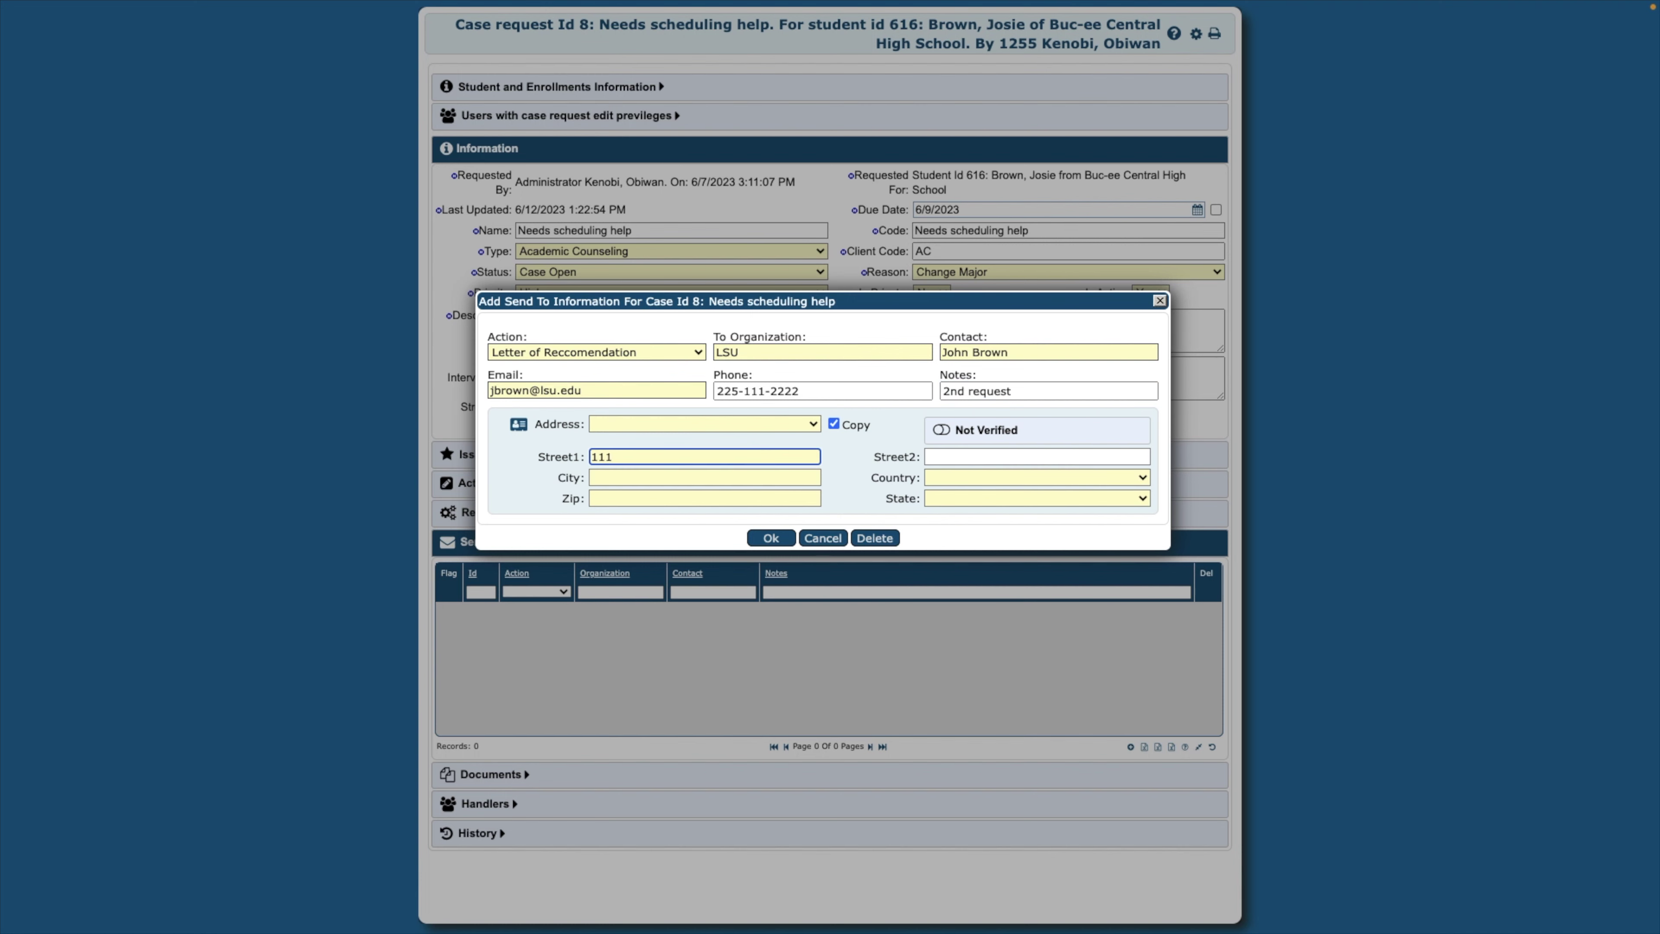
left_click(763, 478)
type("baton Rouge")
left_click(741, 498)
type("700018")
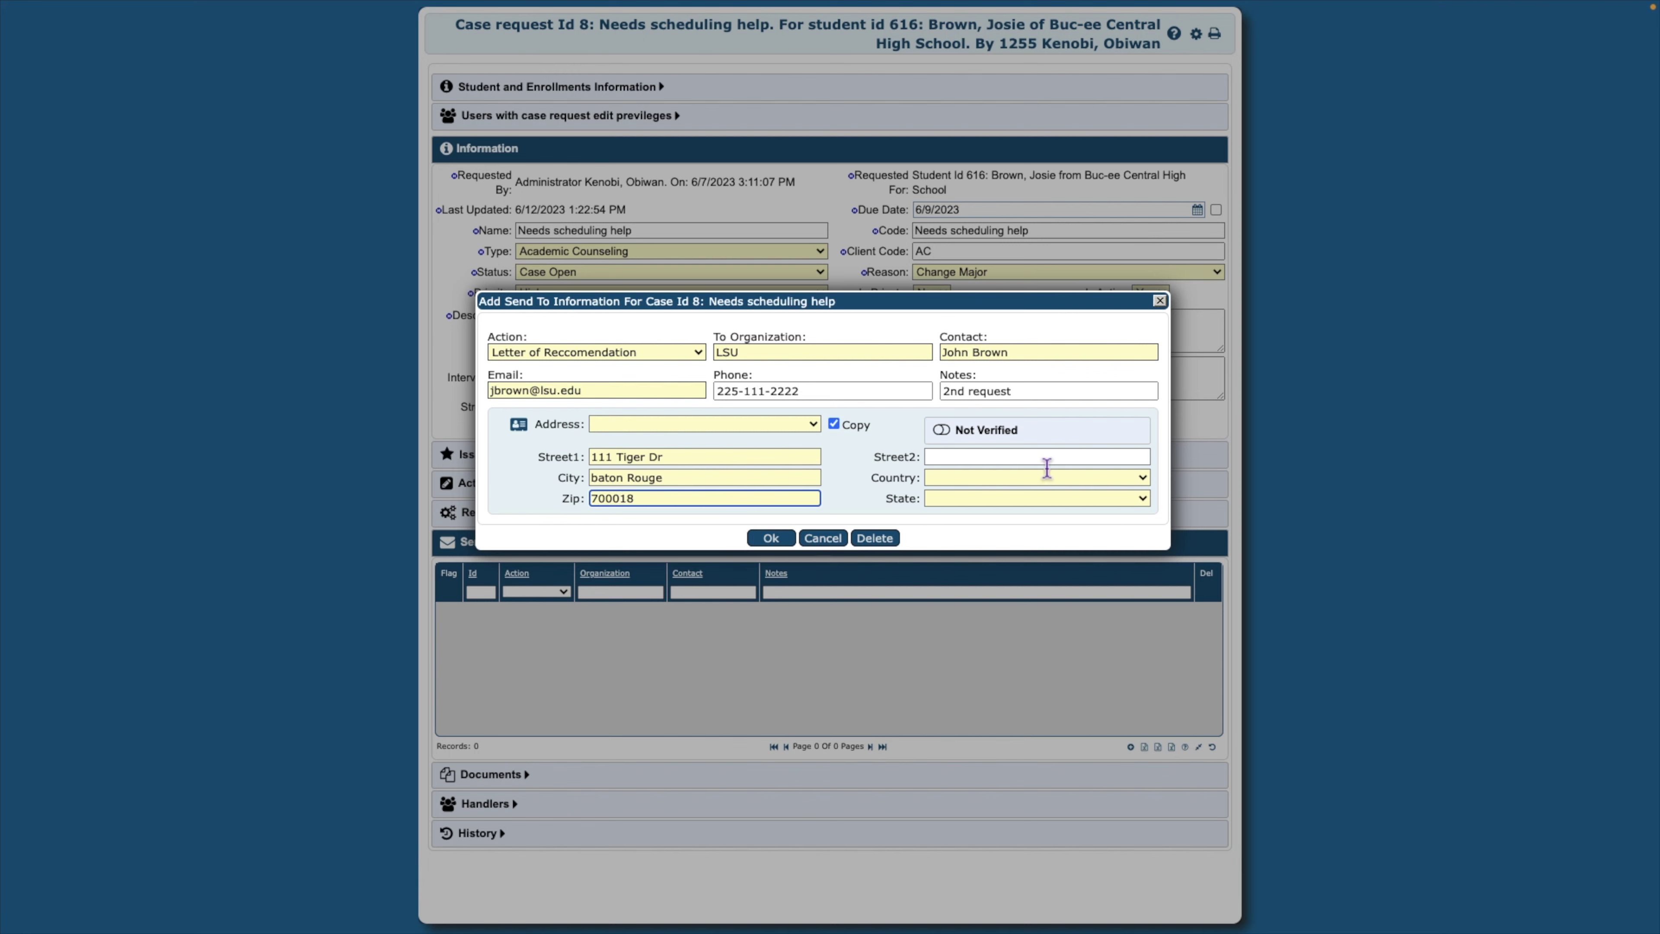
left_click(1111, 499)
key("l")
key("Return")
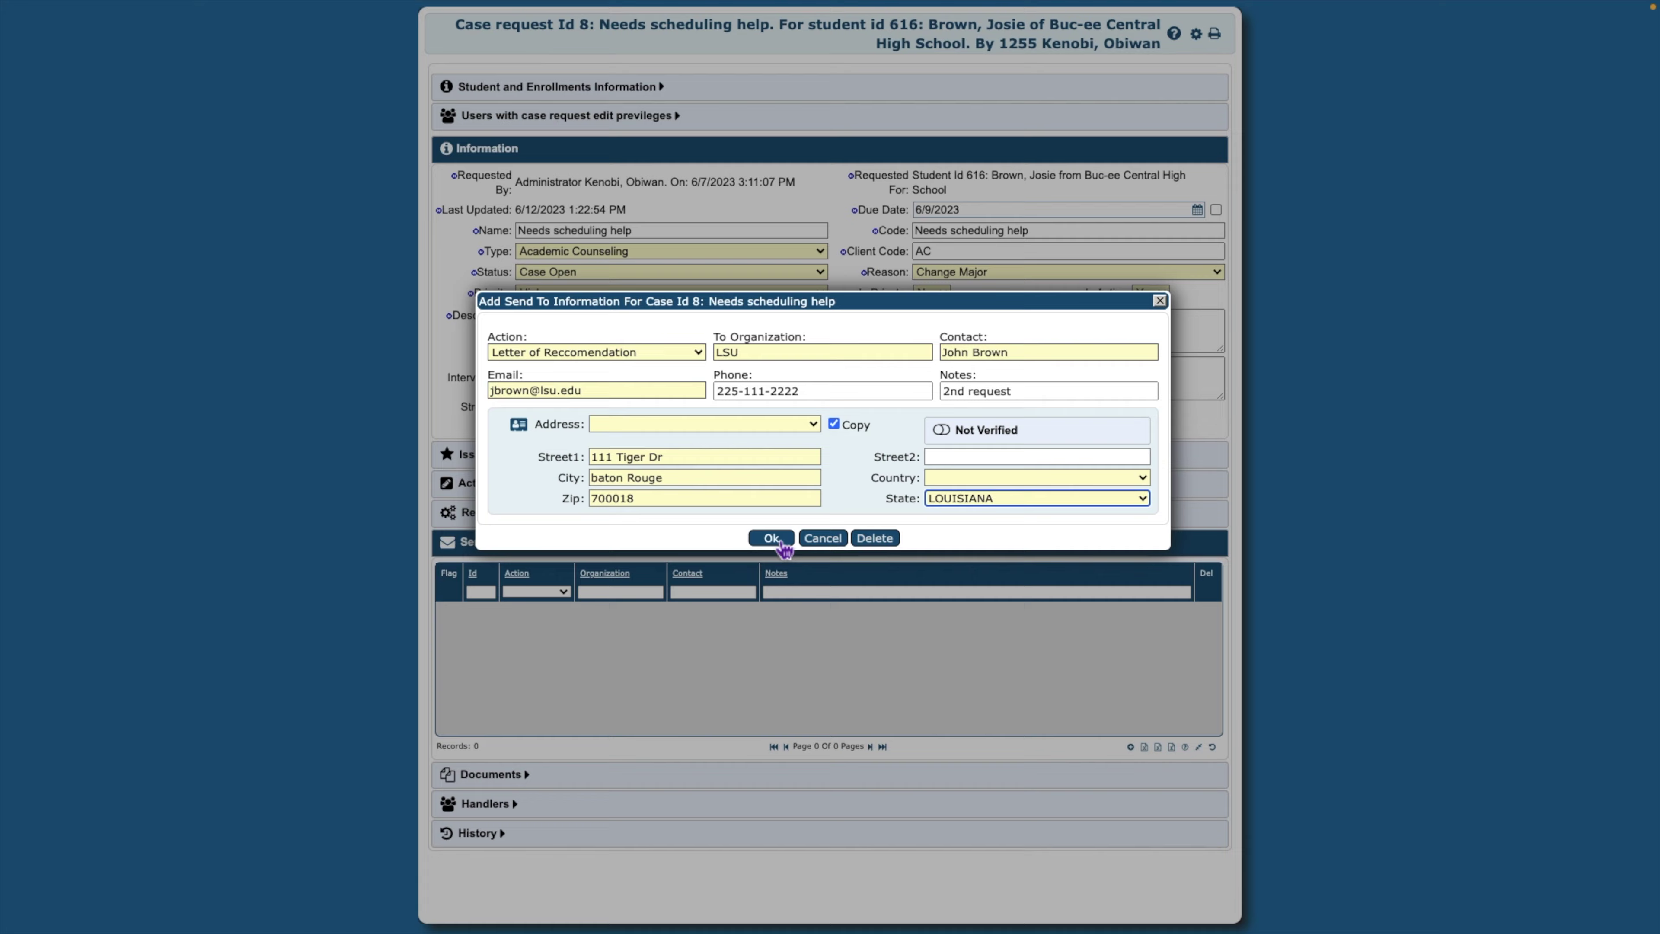
left_click(771, 538)
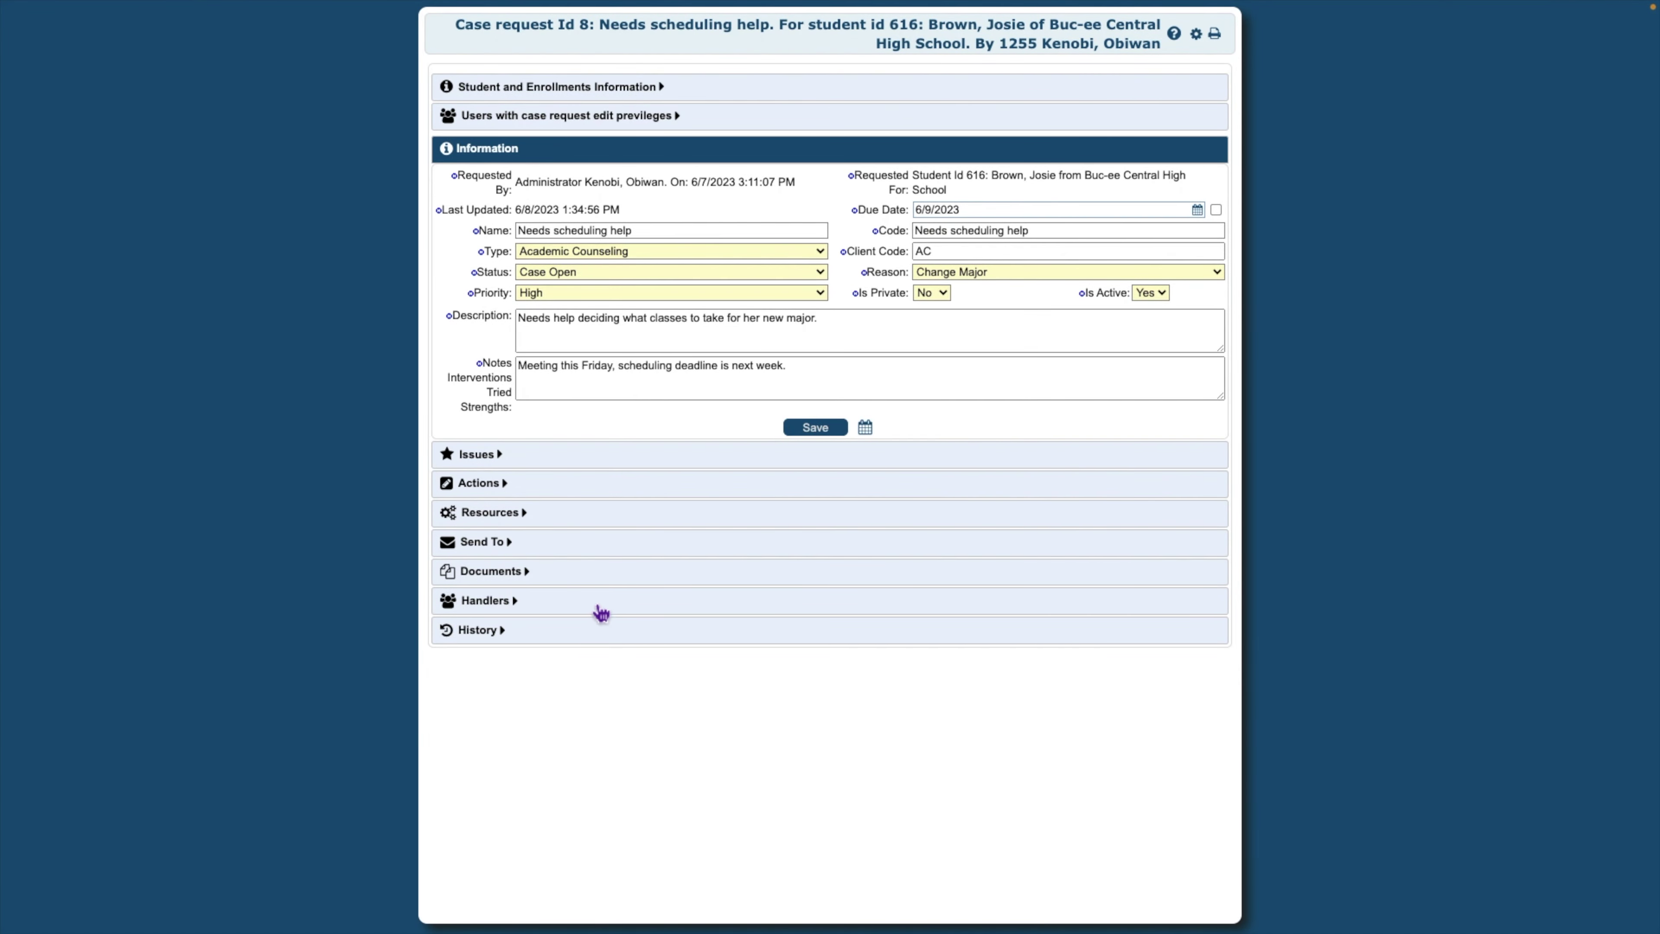
Link Test Form BVA and the Test BV document to case 8, then save the case
left_click(537, 582)
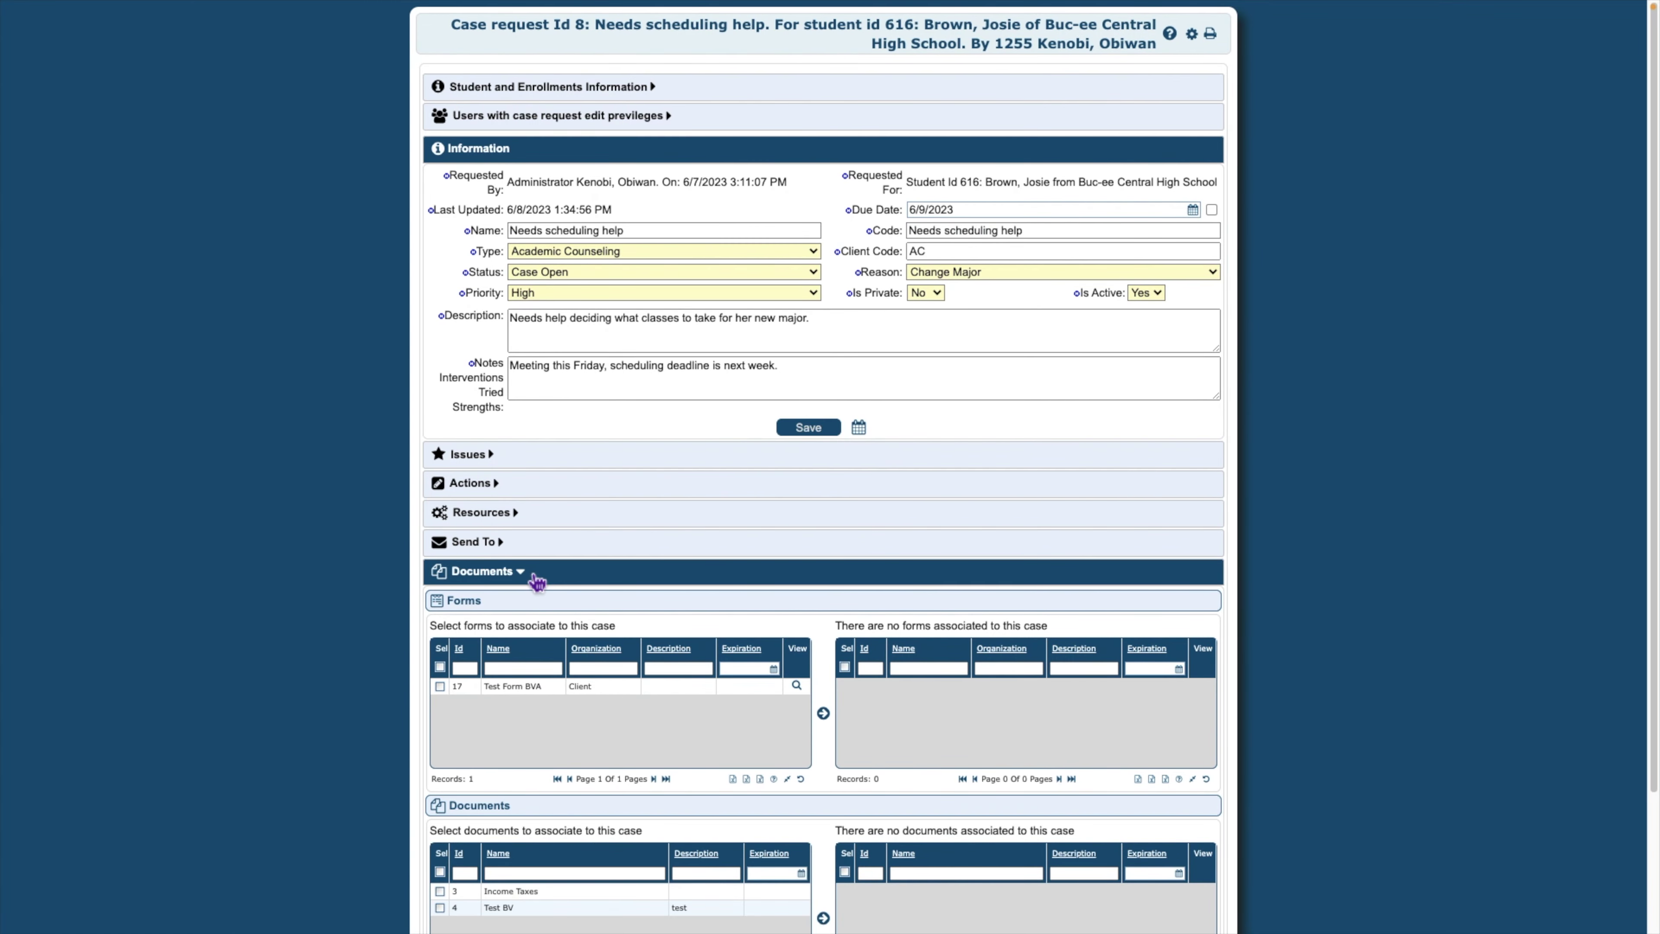
scroll(537, 582, "down", 3)
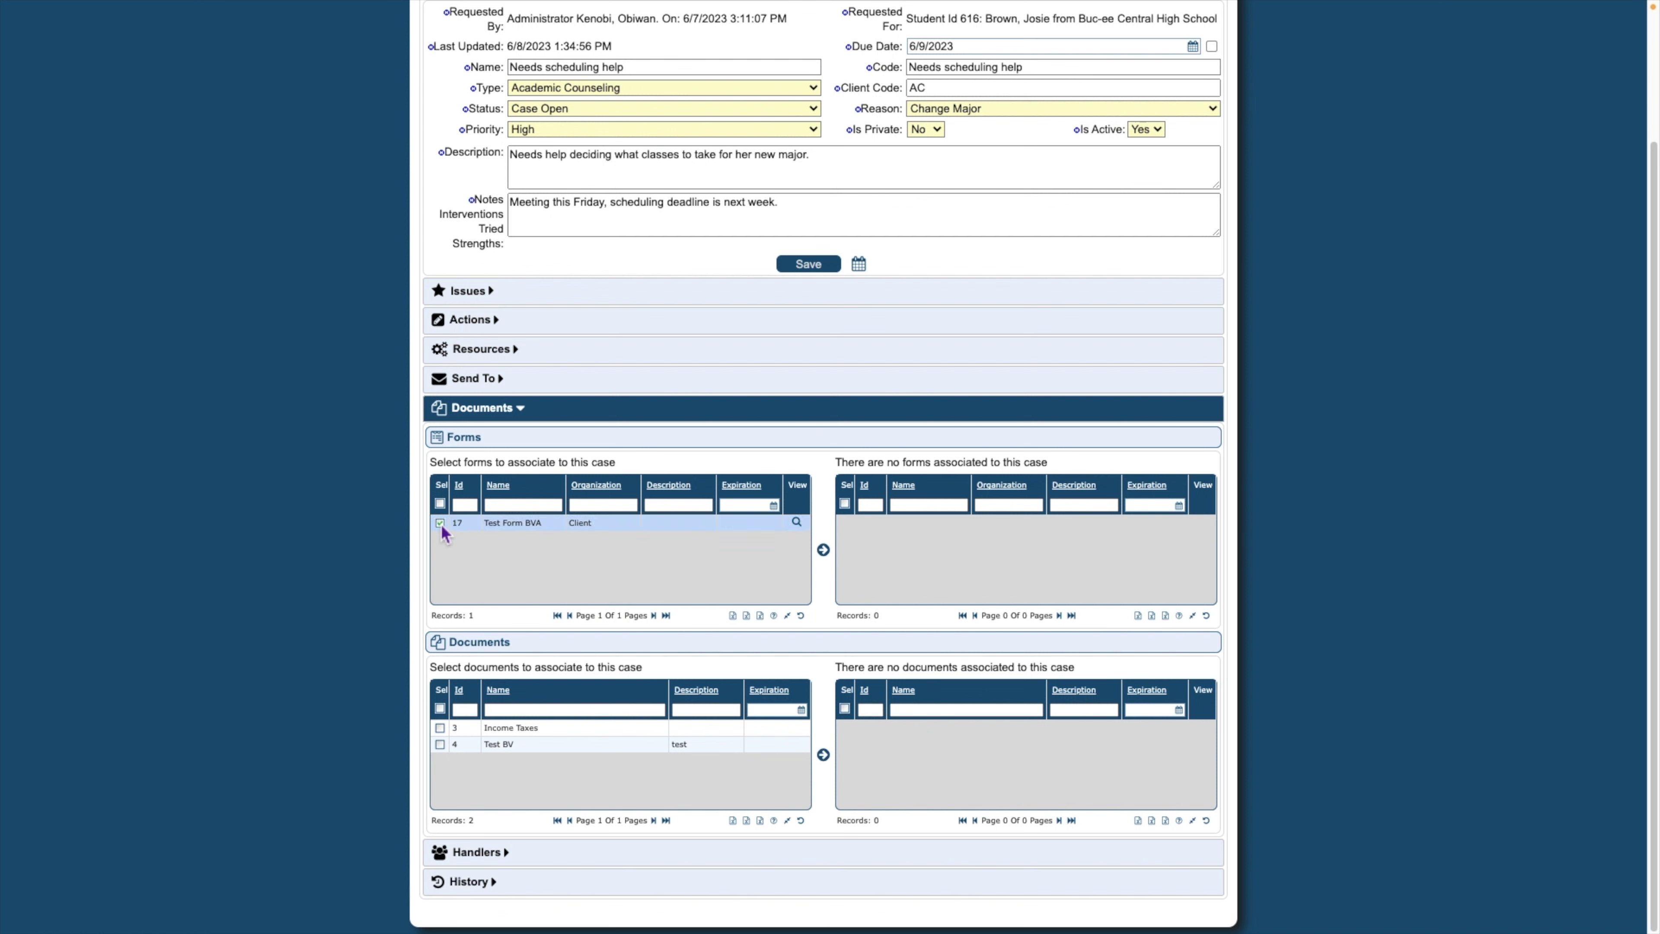
left_click(823, 551)
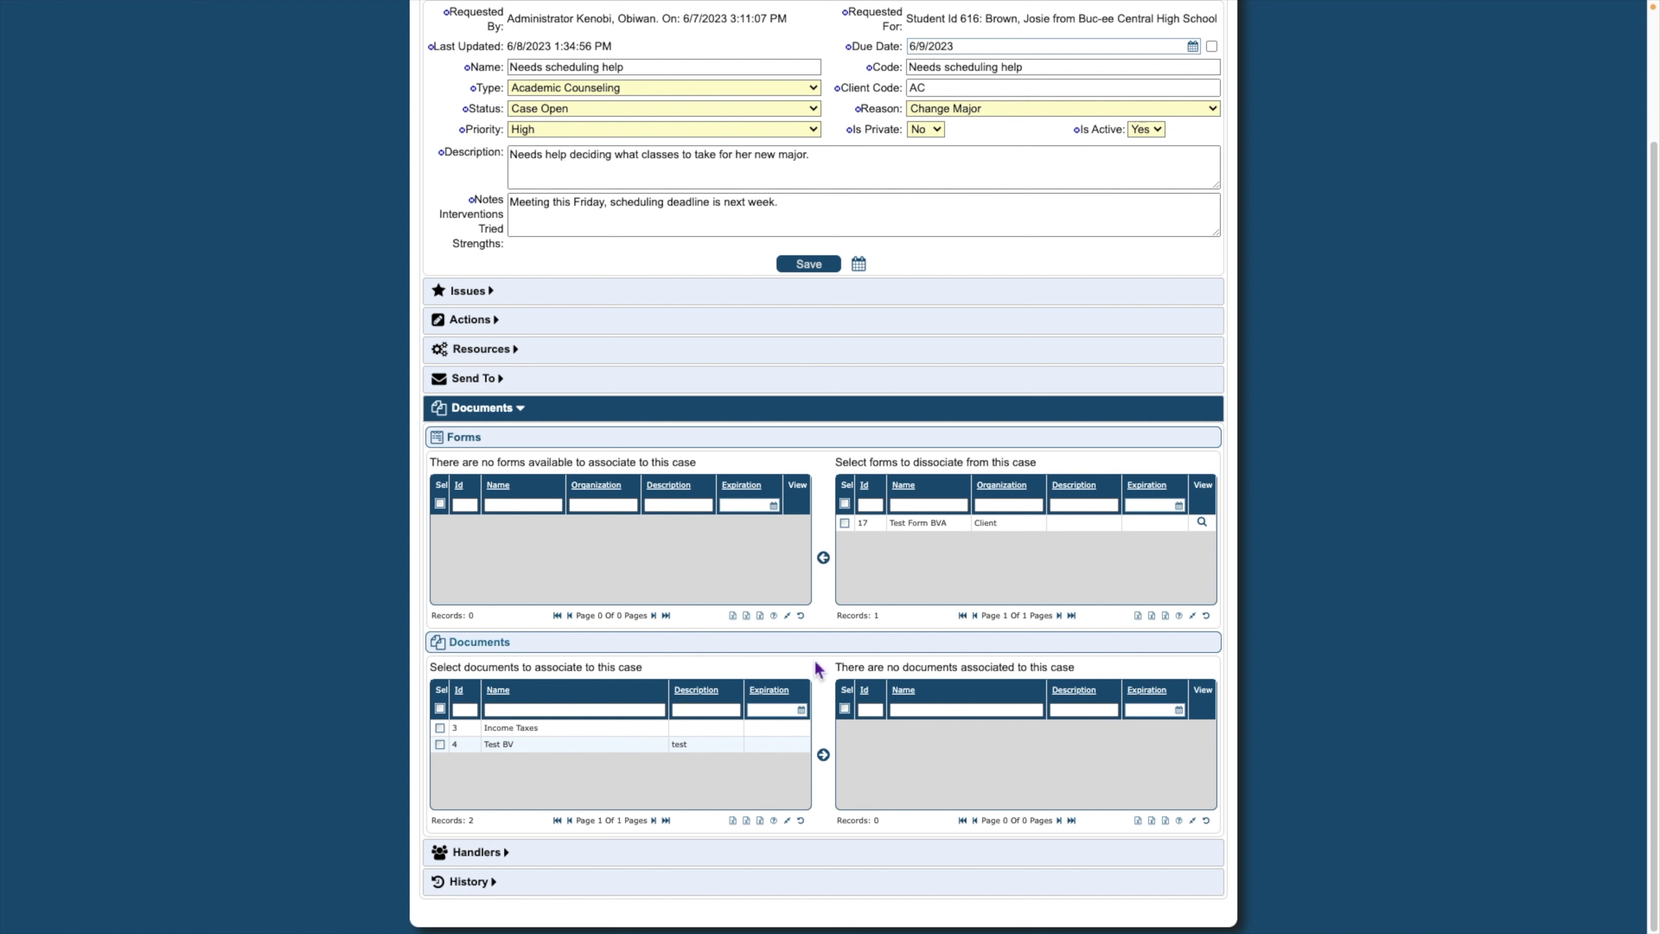
left_click(442, 745)
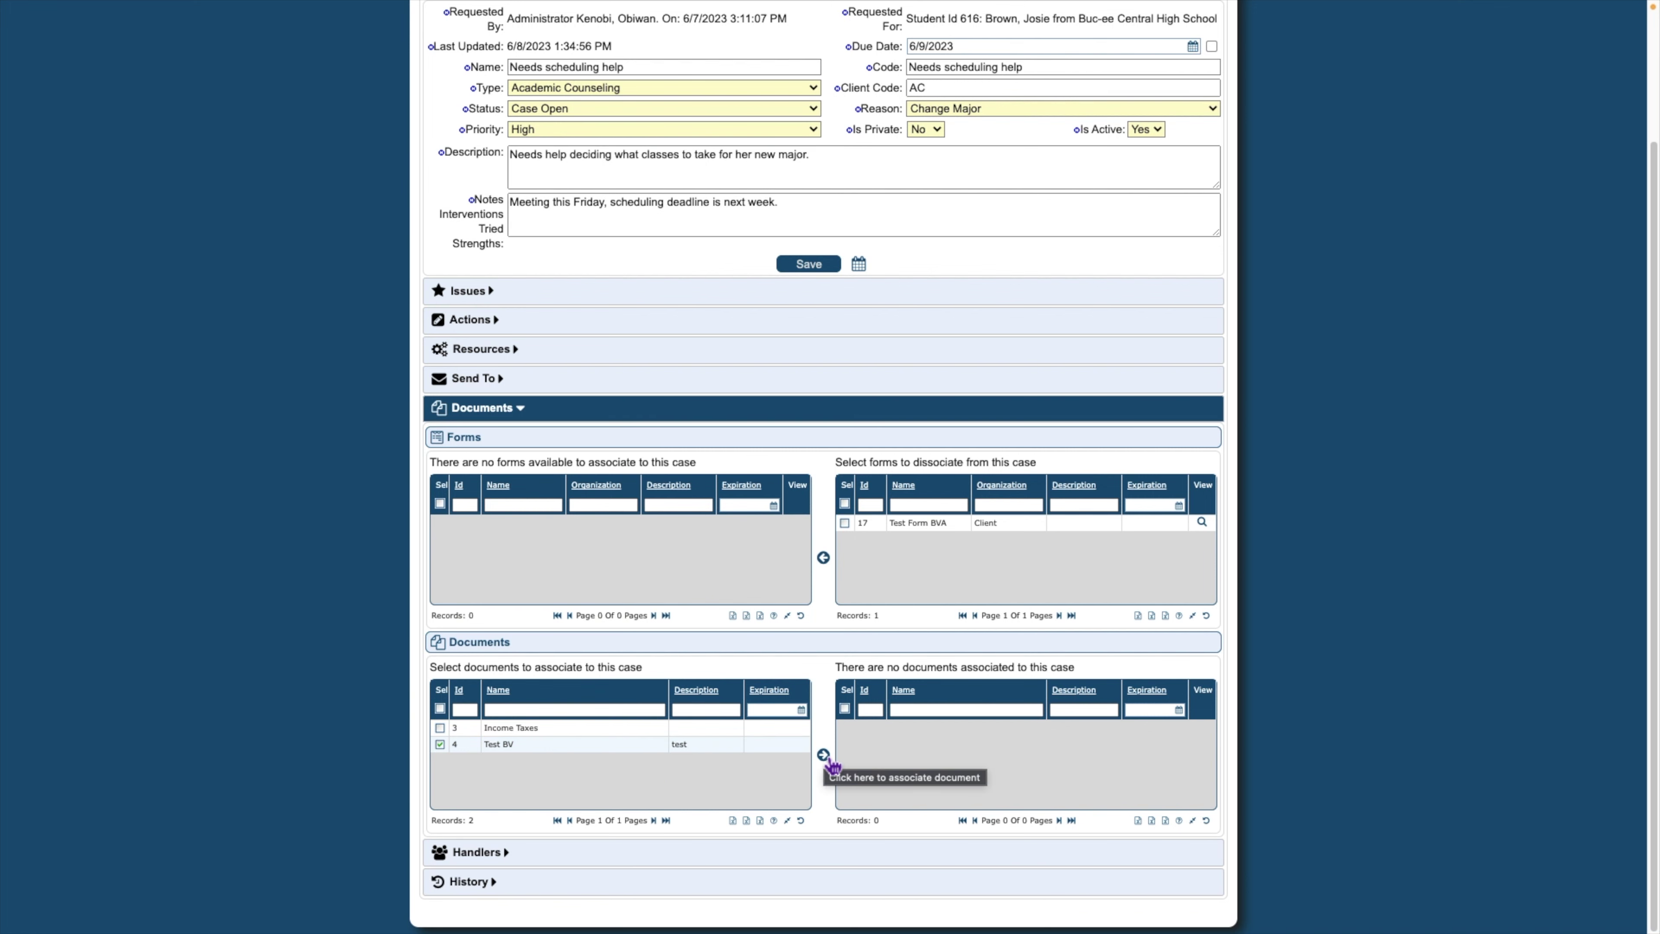
left_click(823, 755)
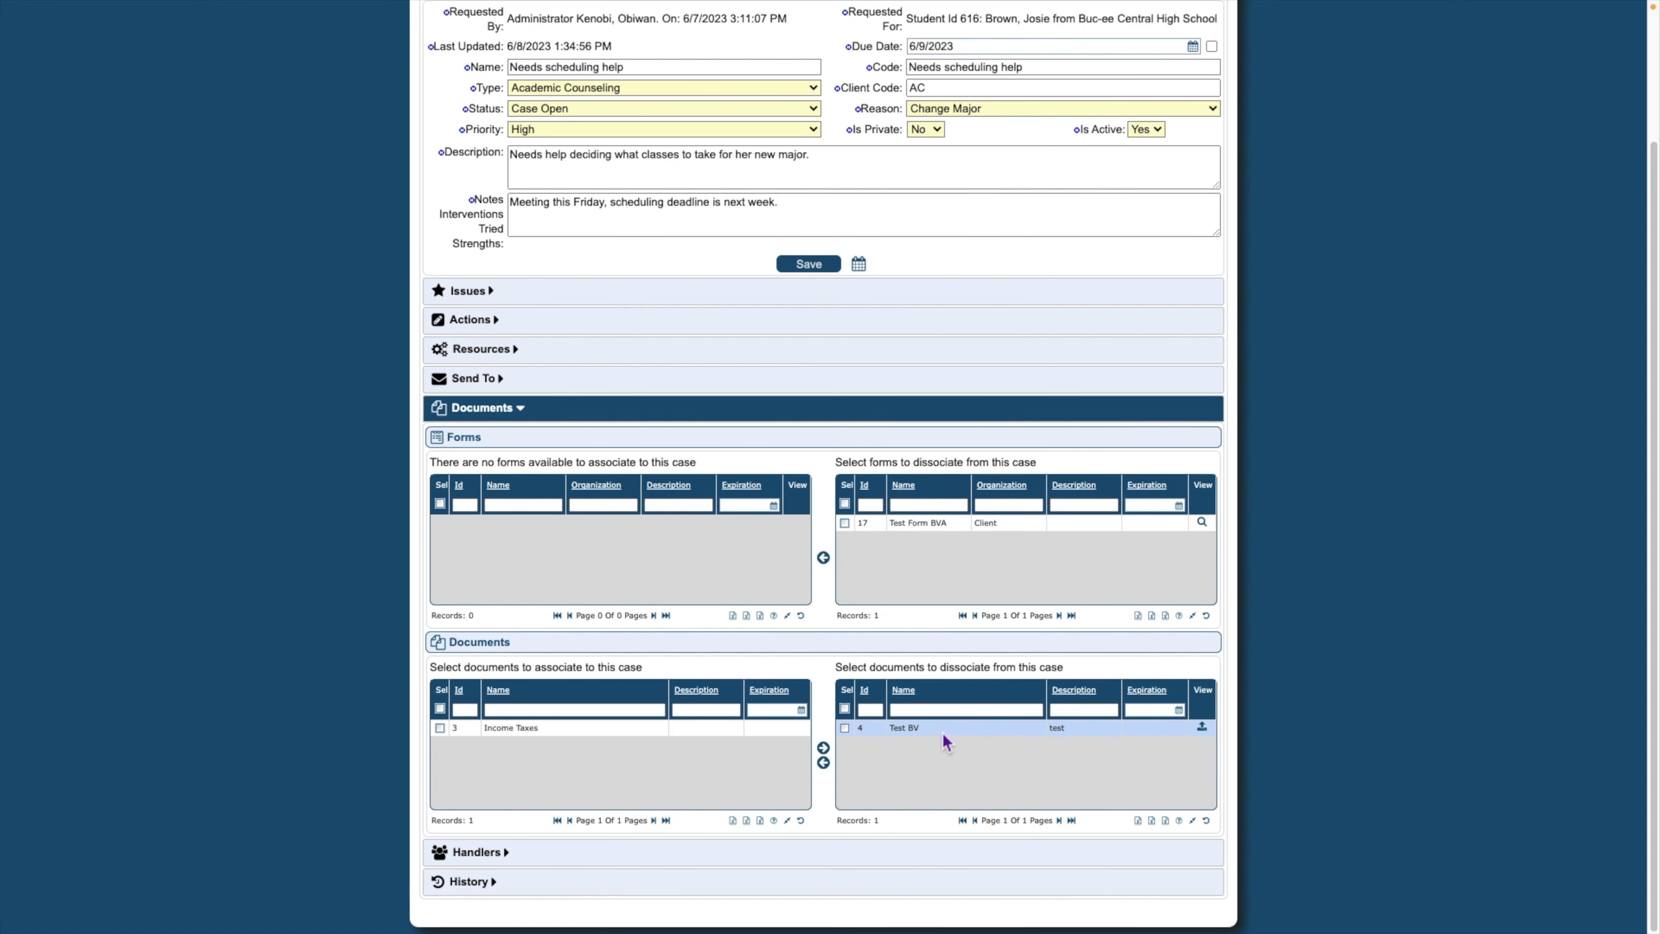
left_click(819, 265)
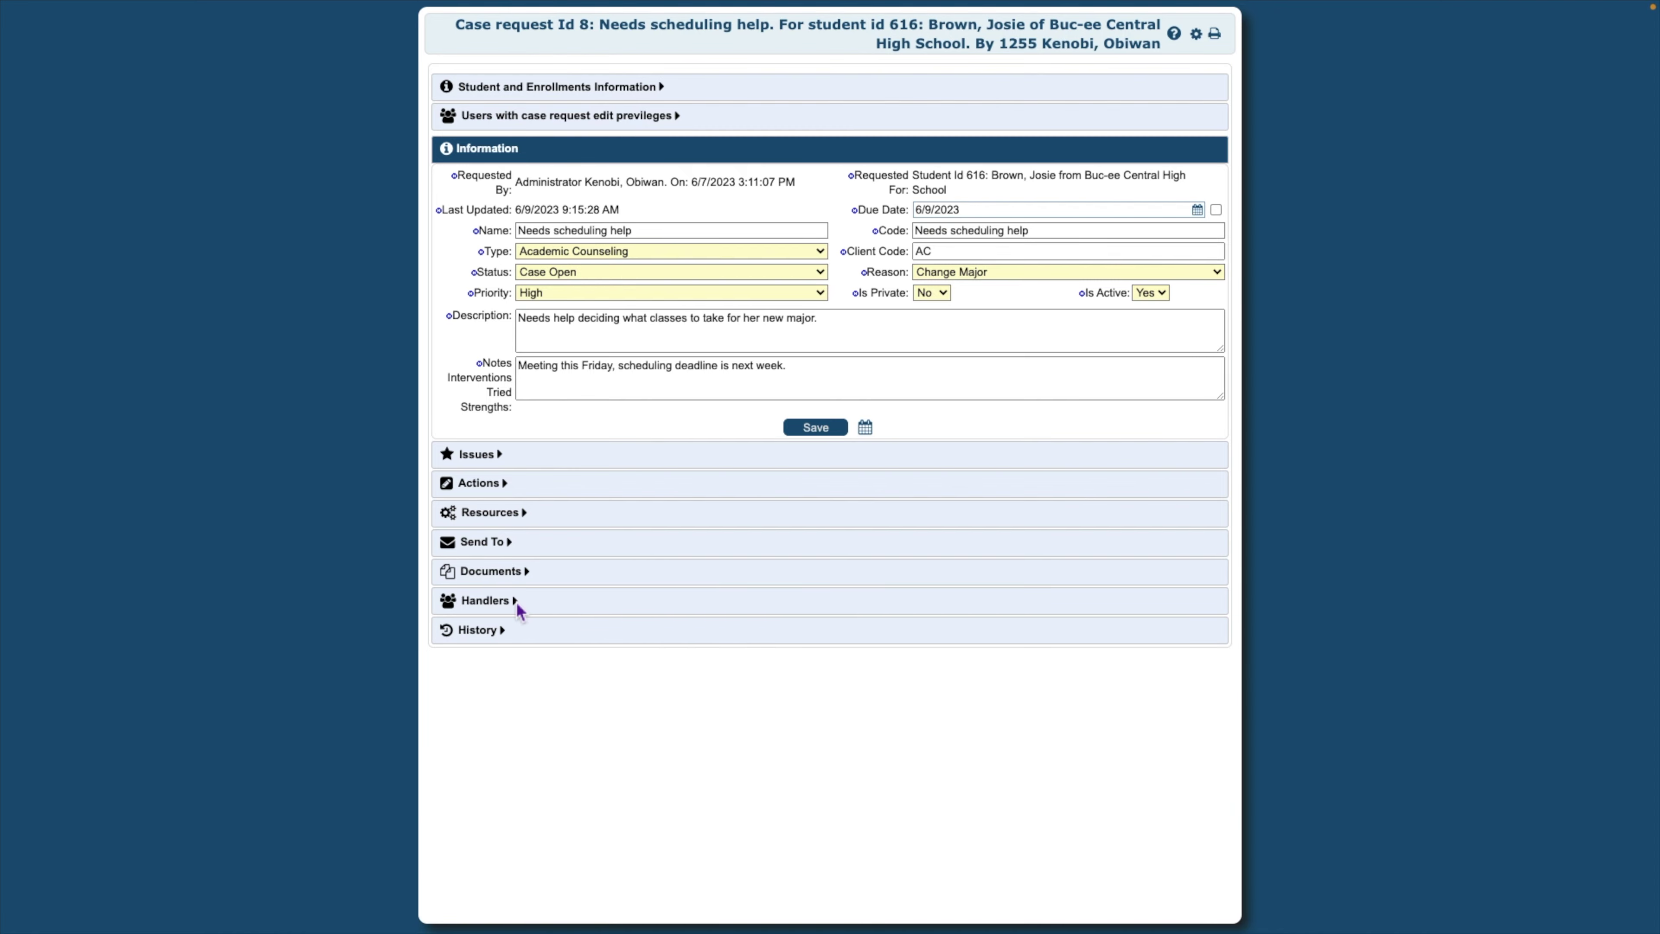
Assign the coach and two teachers as individual case handlers
left_click(515, 601)
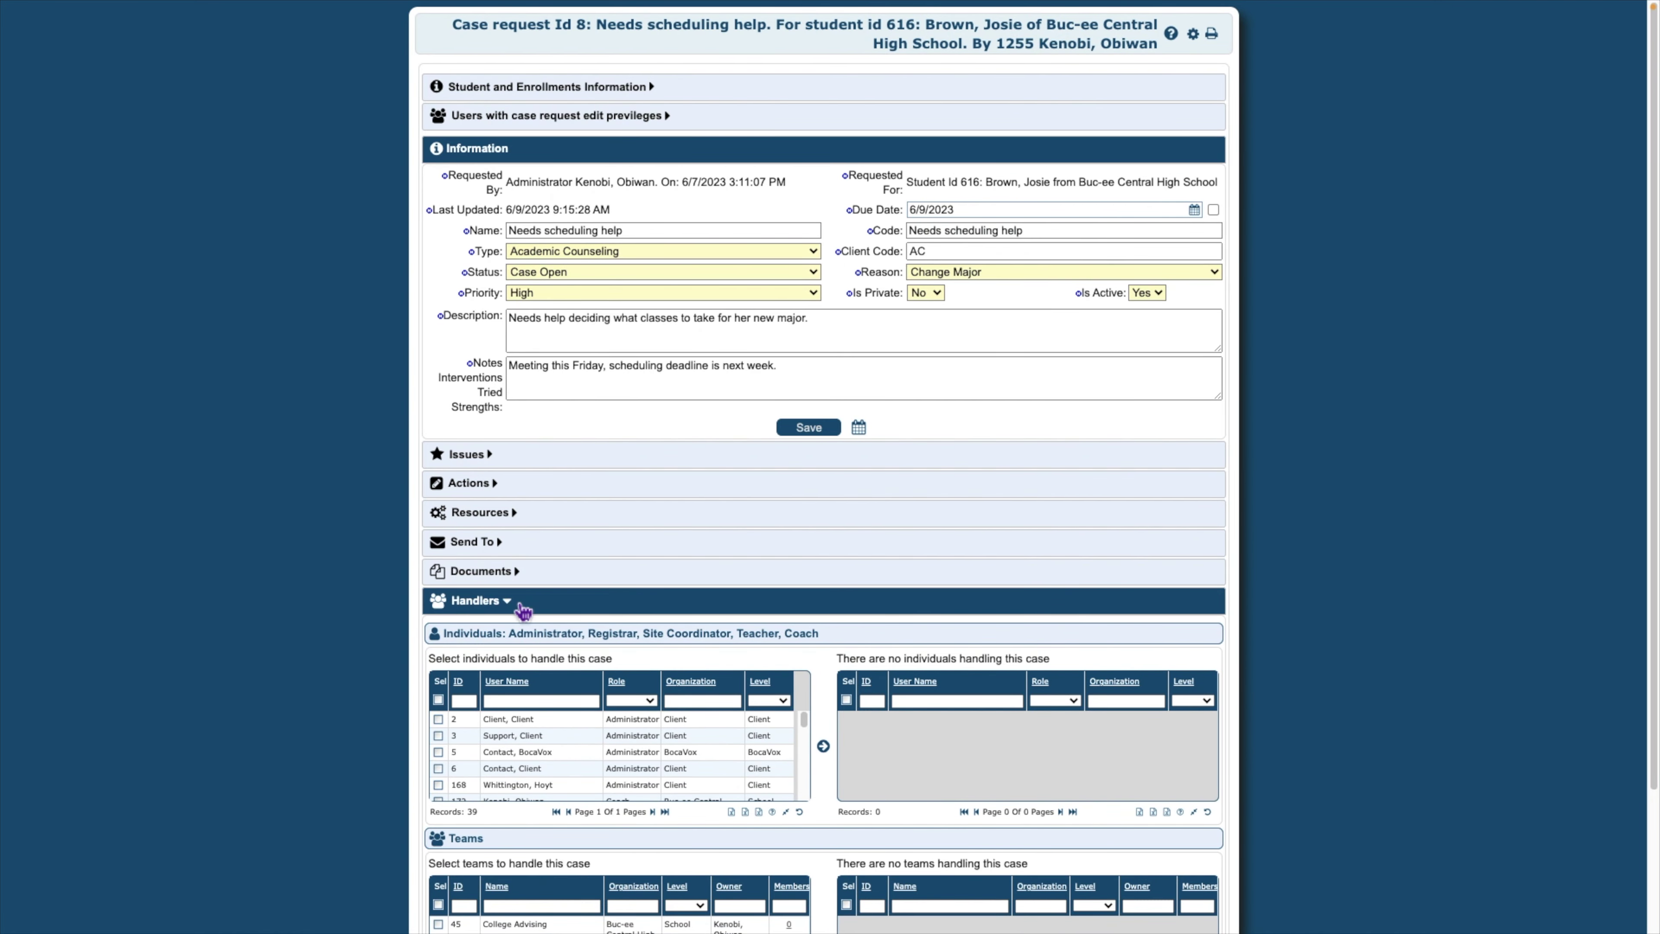
scroll(523, 612, "down", 3)
scroll(518, 610, "down", 2)
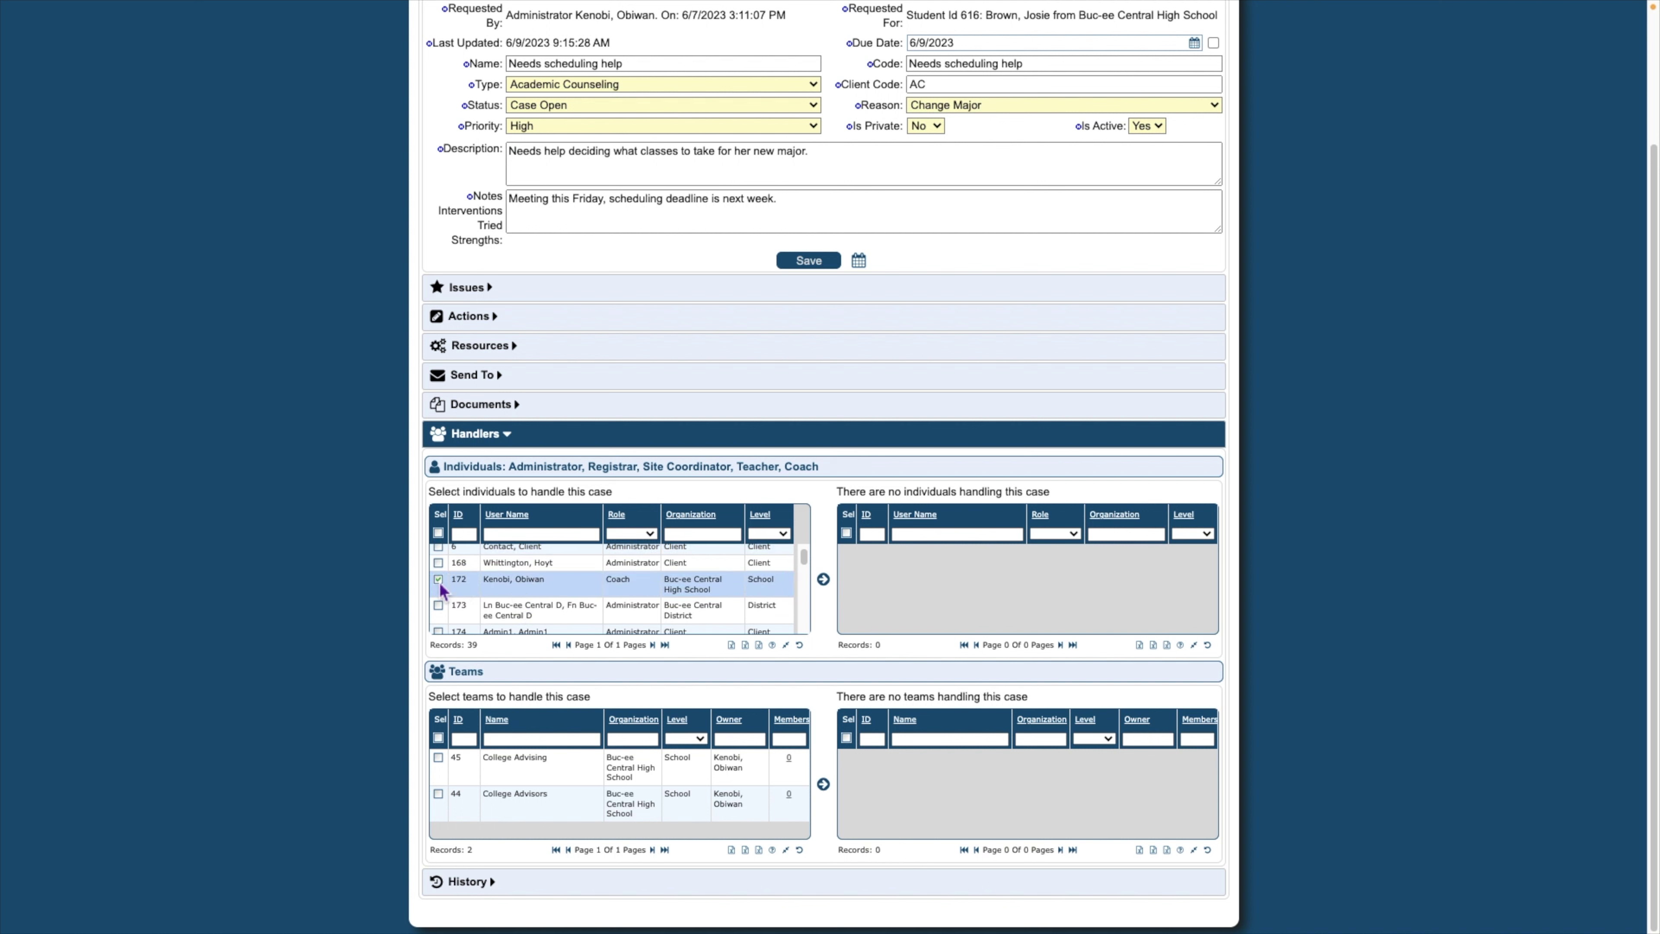
scroll(451, 588, "down", 3)
scroll(459, 589, "down", 2)
left_click(458, 568)
left_click(438, 615)
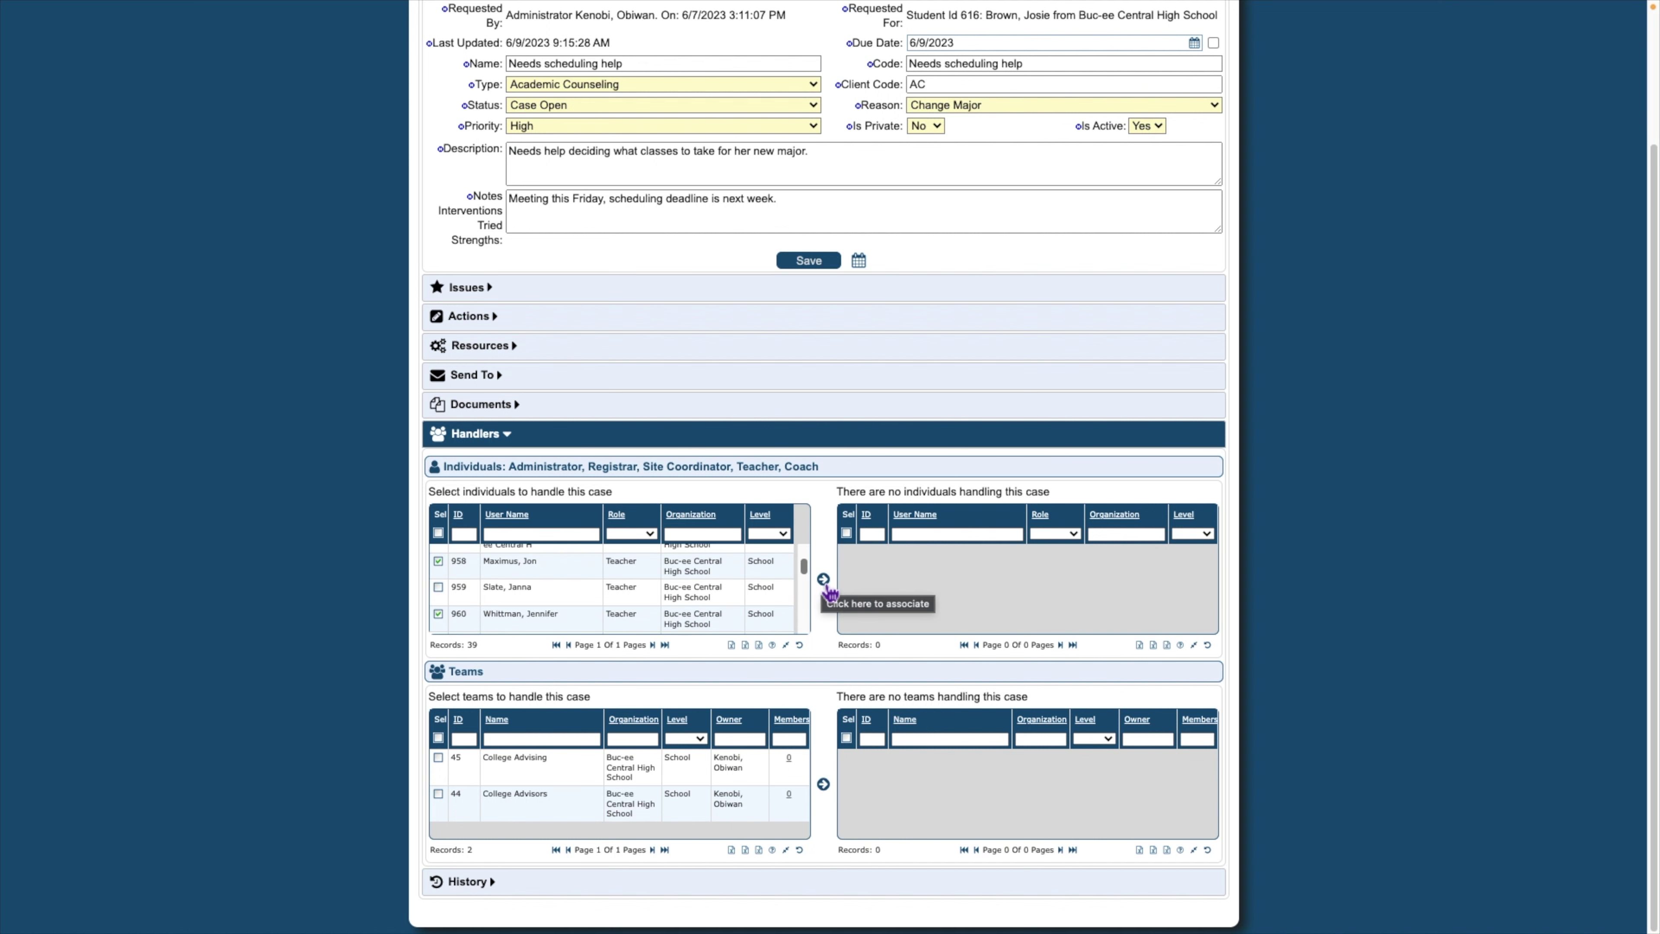
left_click(824, 579)
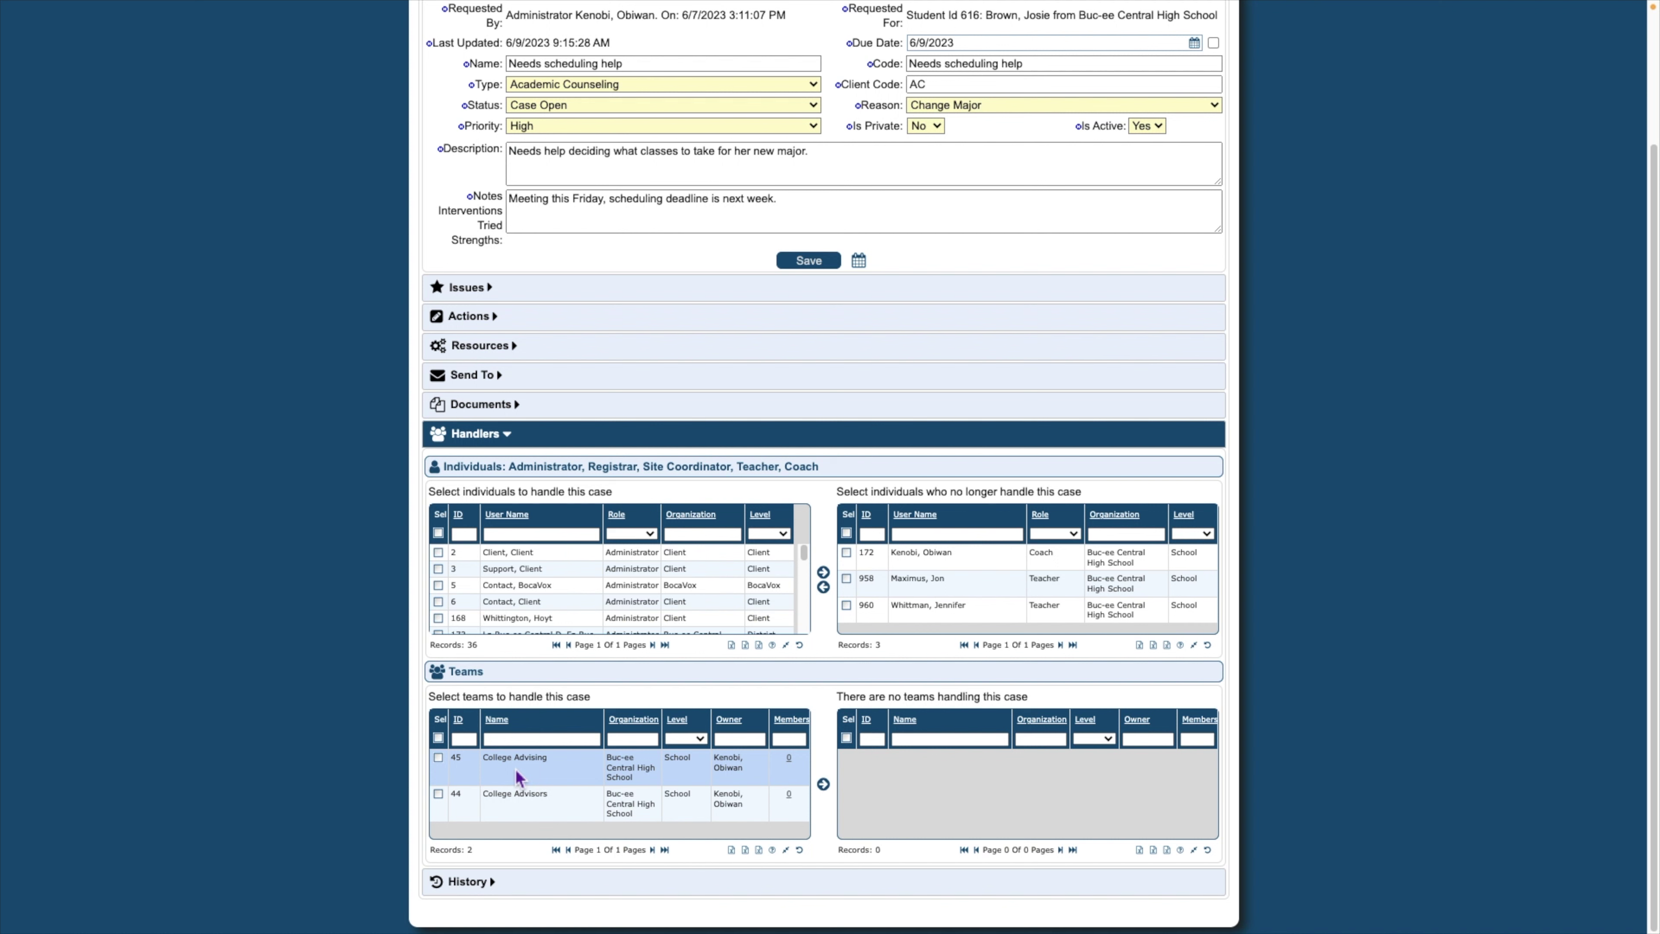
Add the College Advising team as a handler, save the case, and return to Students
left_click(439, 760)
left_click(825, 786)
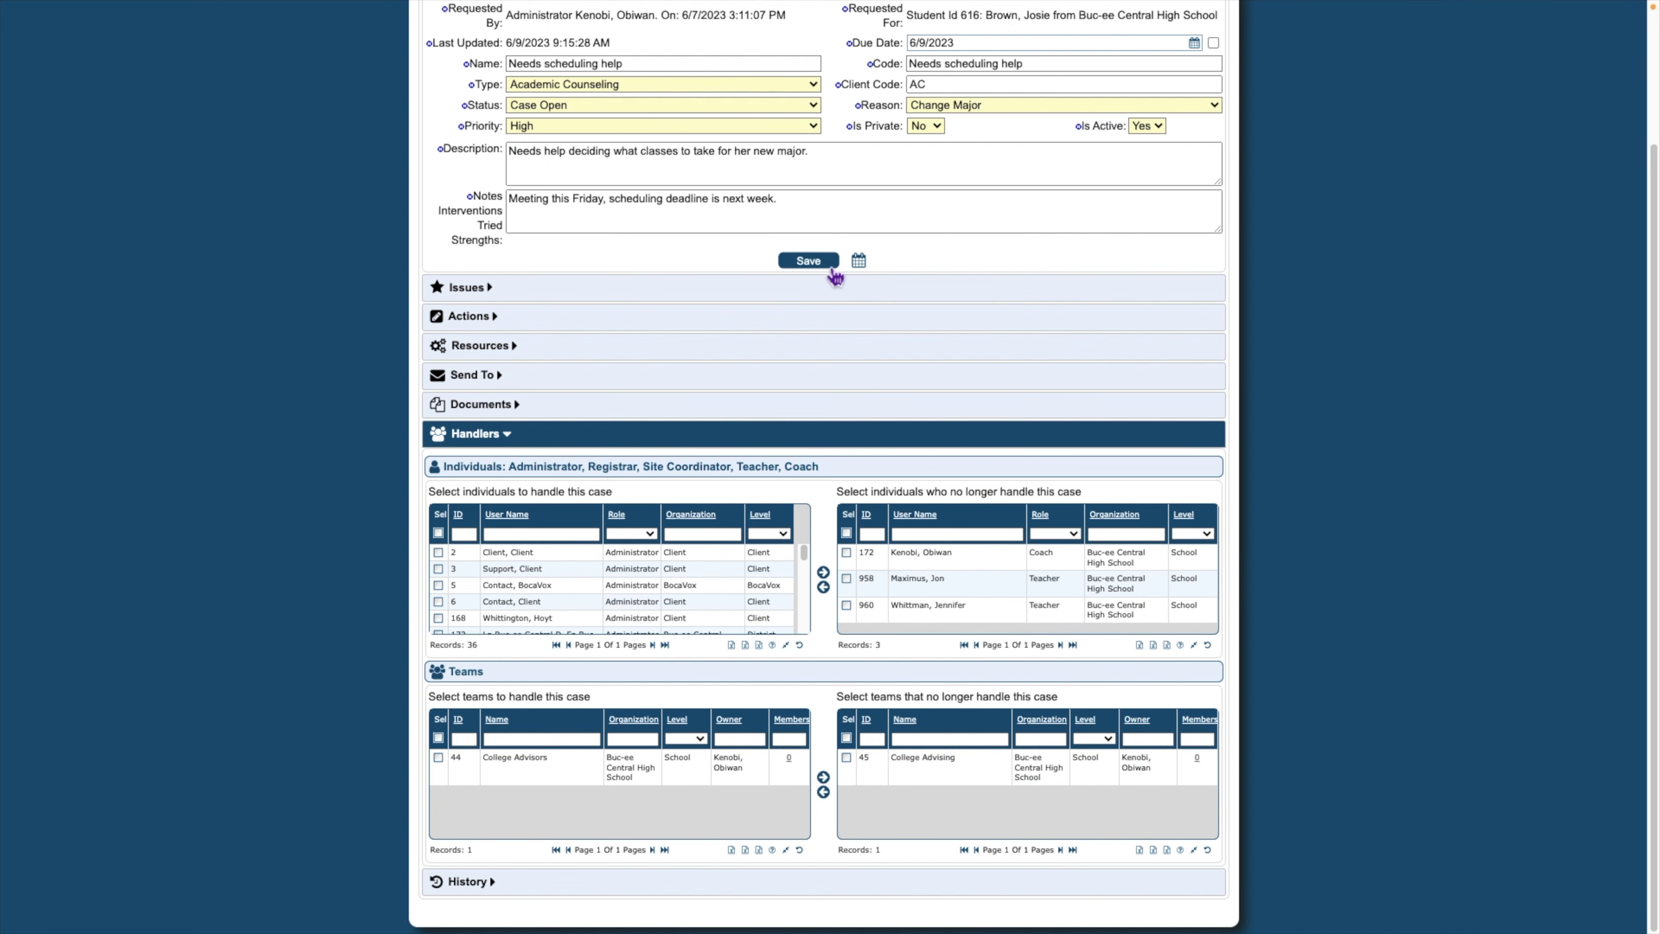
left_click(822, 264)
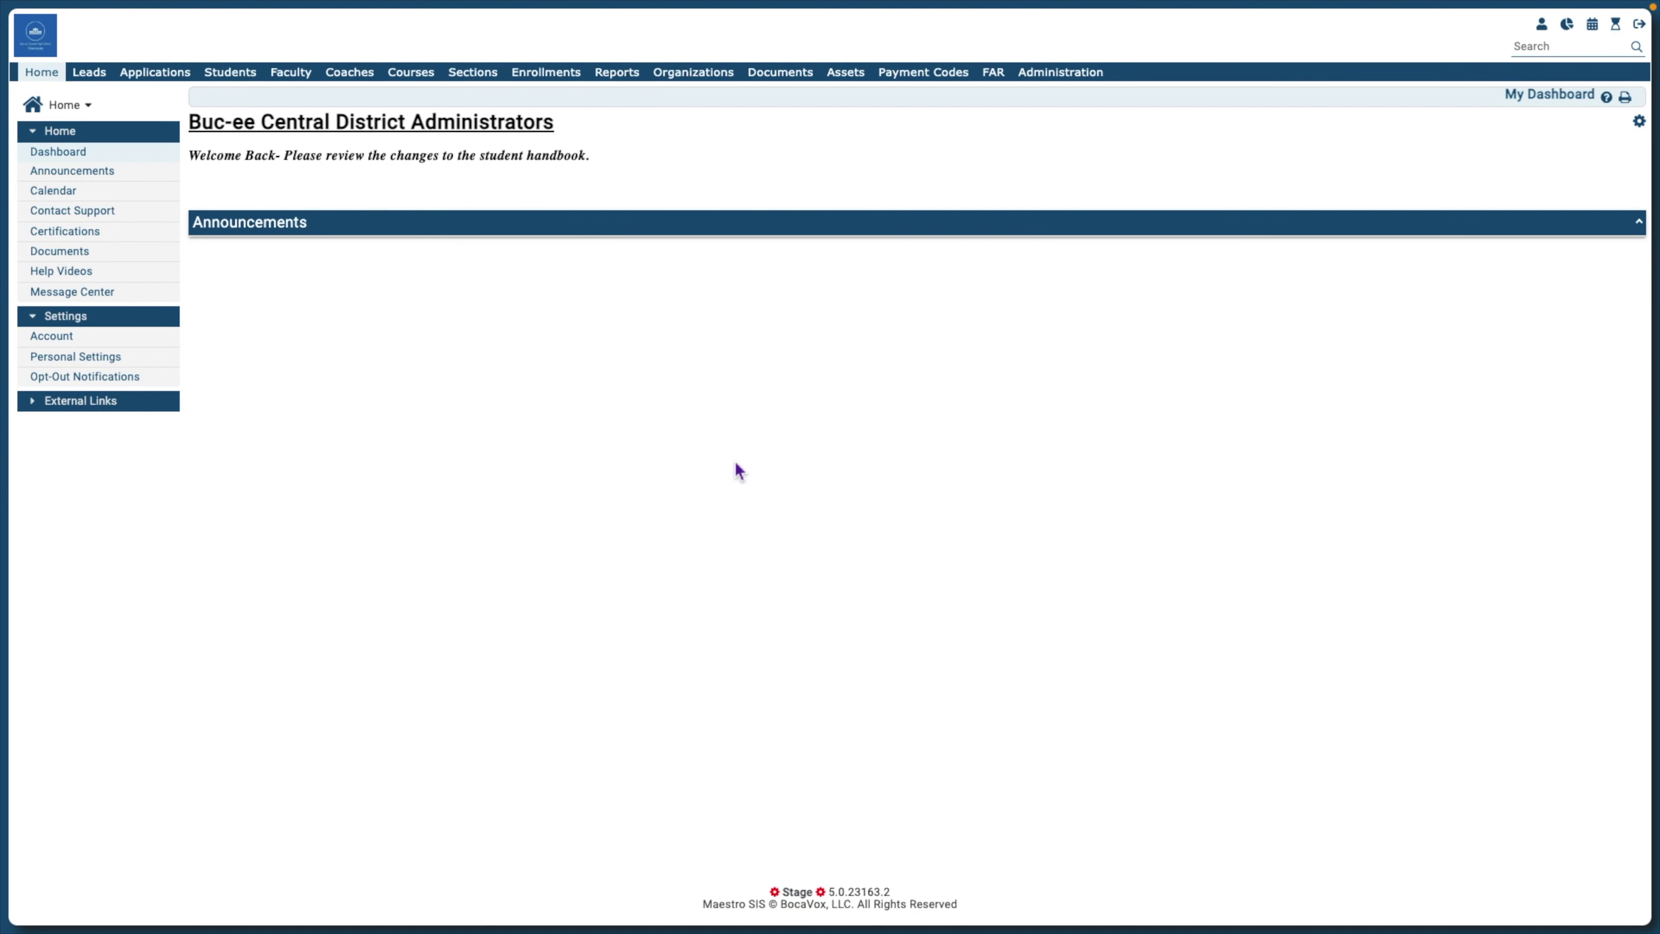
left_click(238, 77)
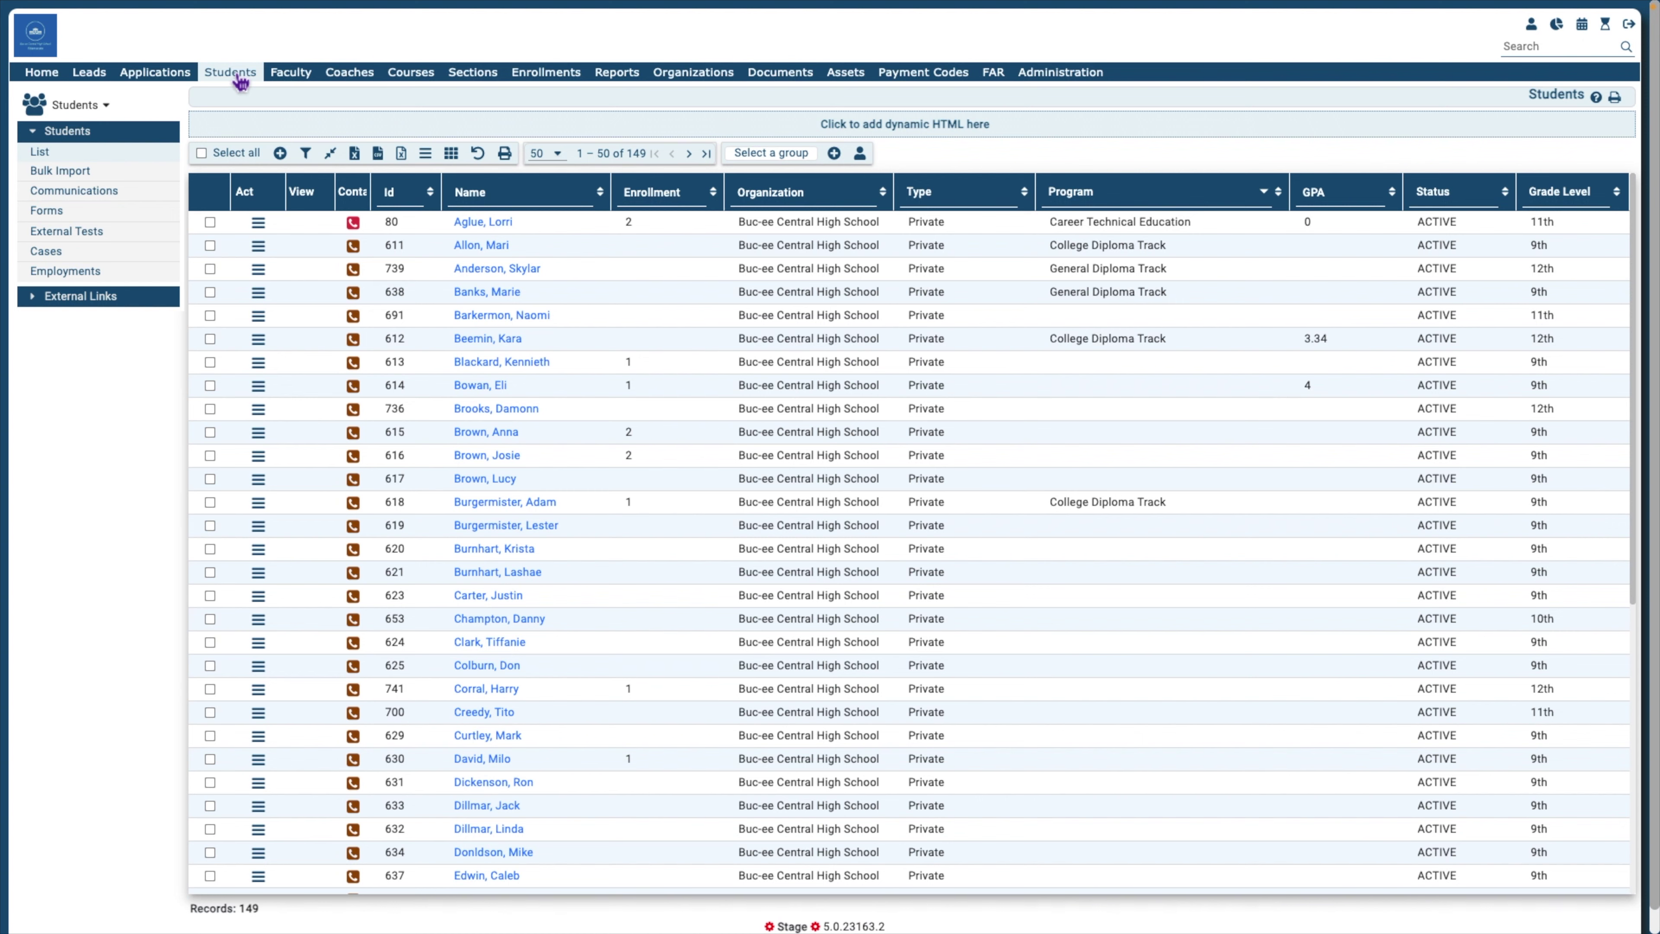
On the Cases list, filter status to Case Open, then In-Progress, then clear the status filter
left_click(64, 256)
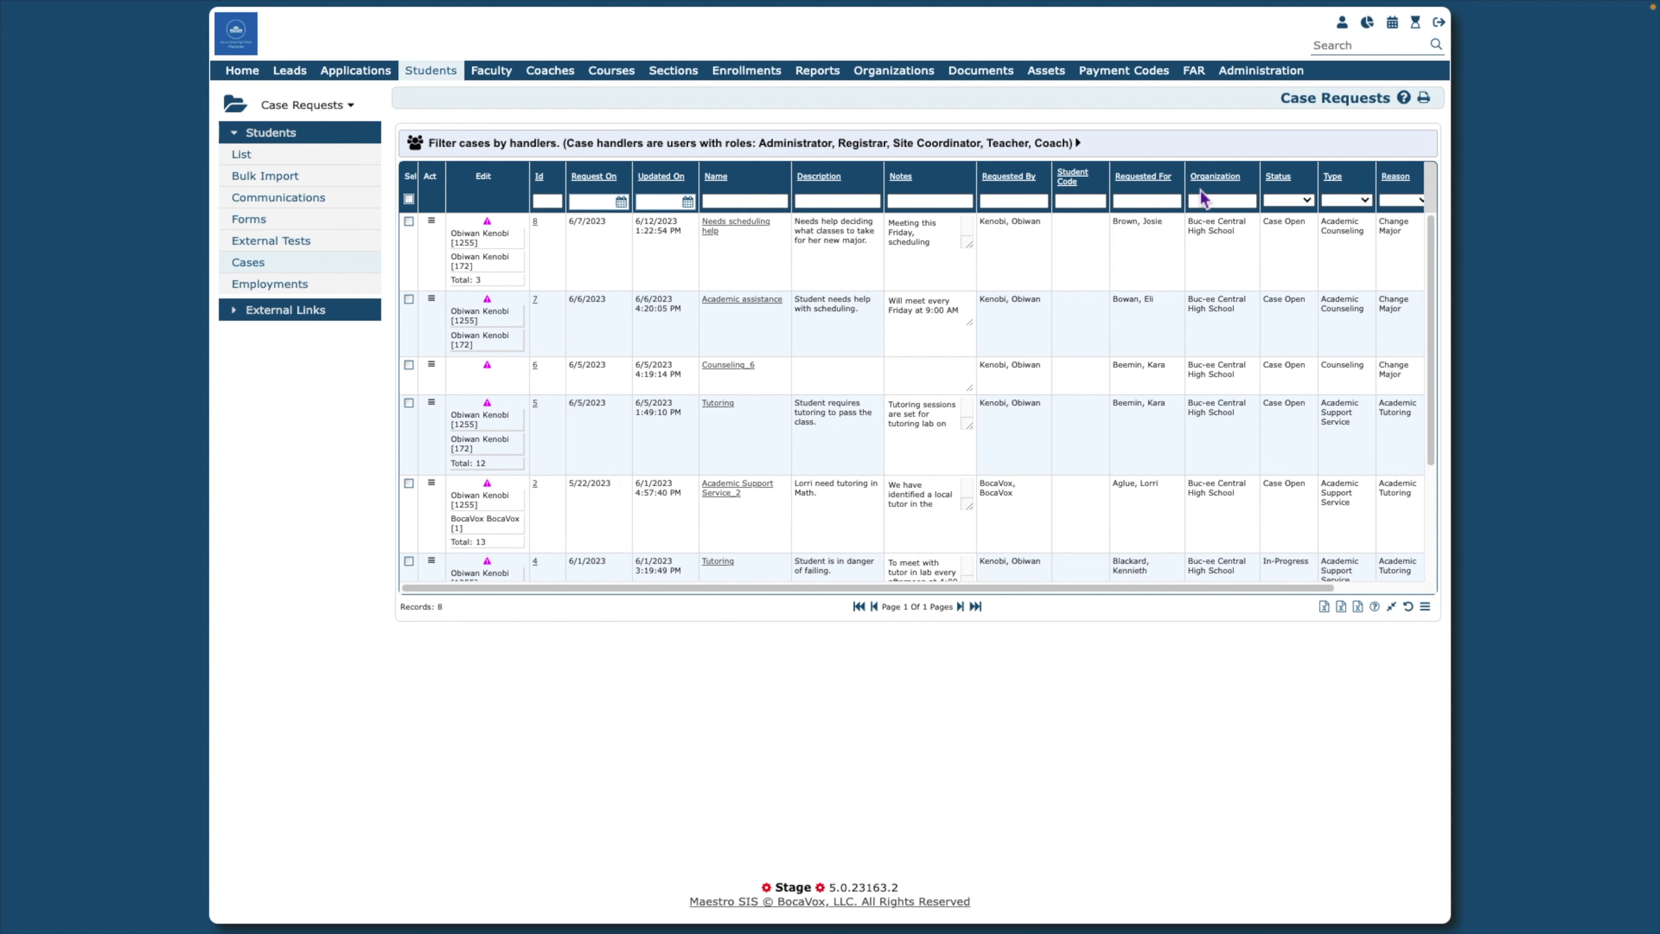
left_click(1310, 200)
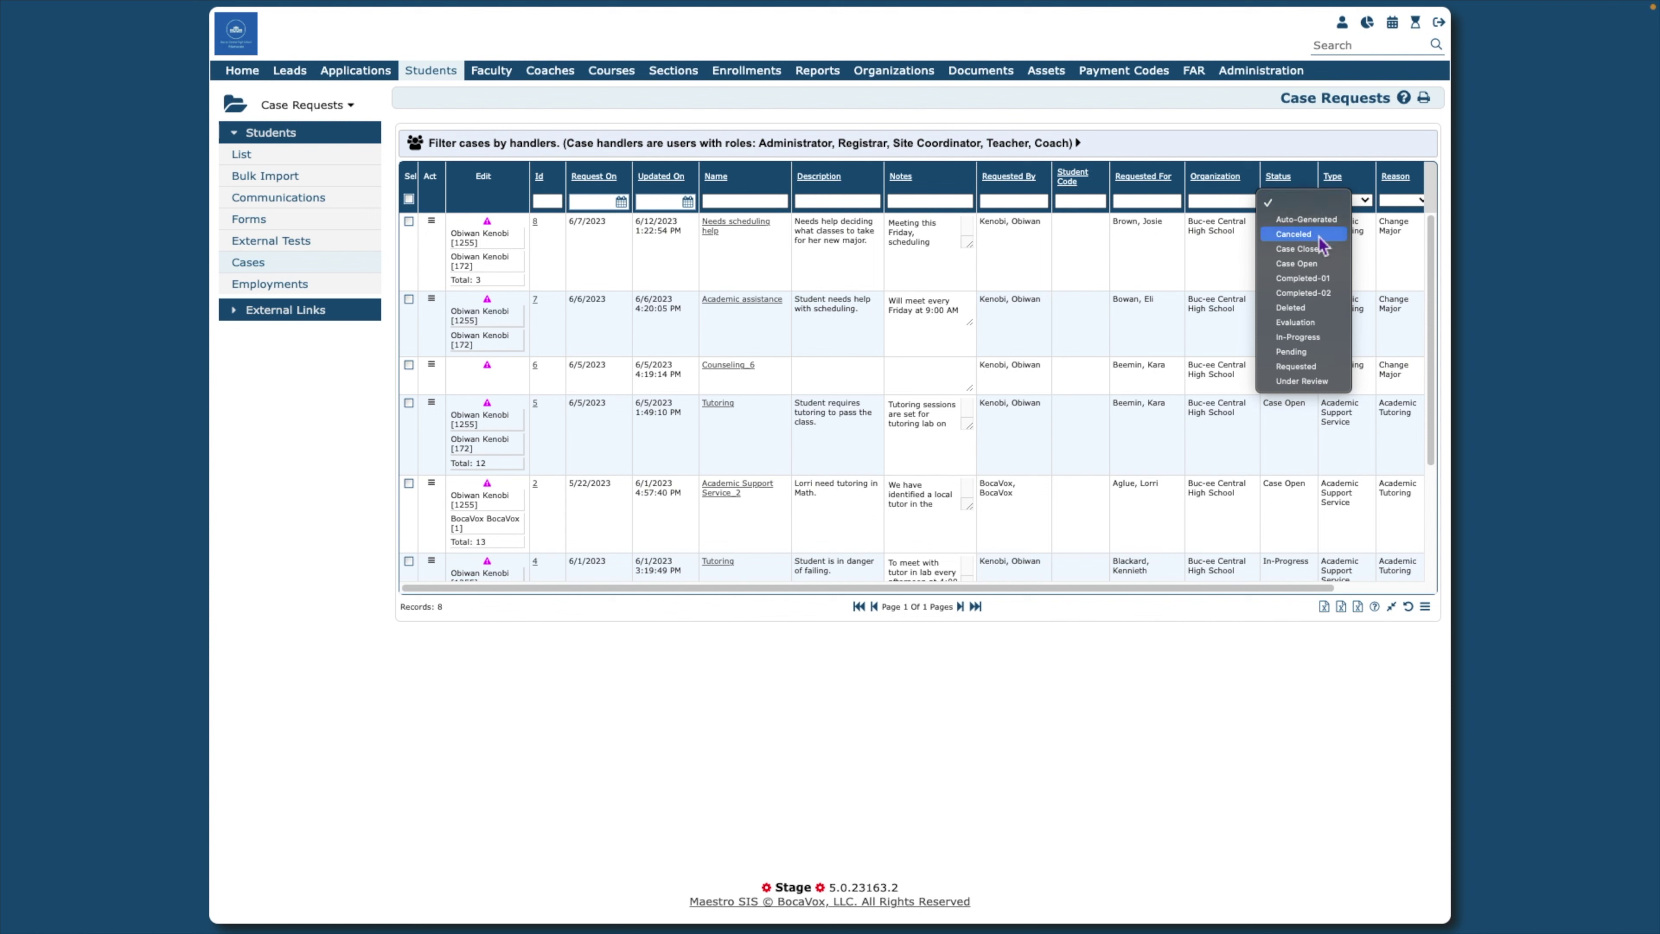
left_click(1314, 262)
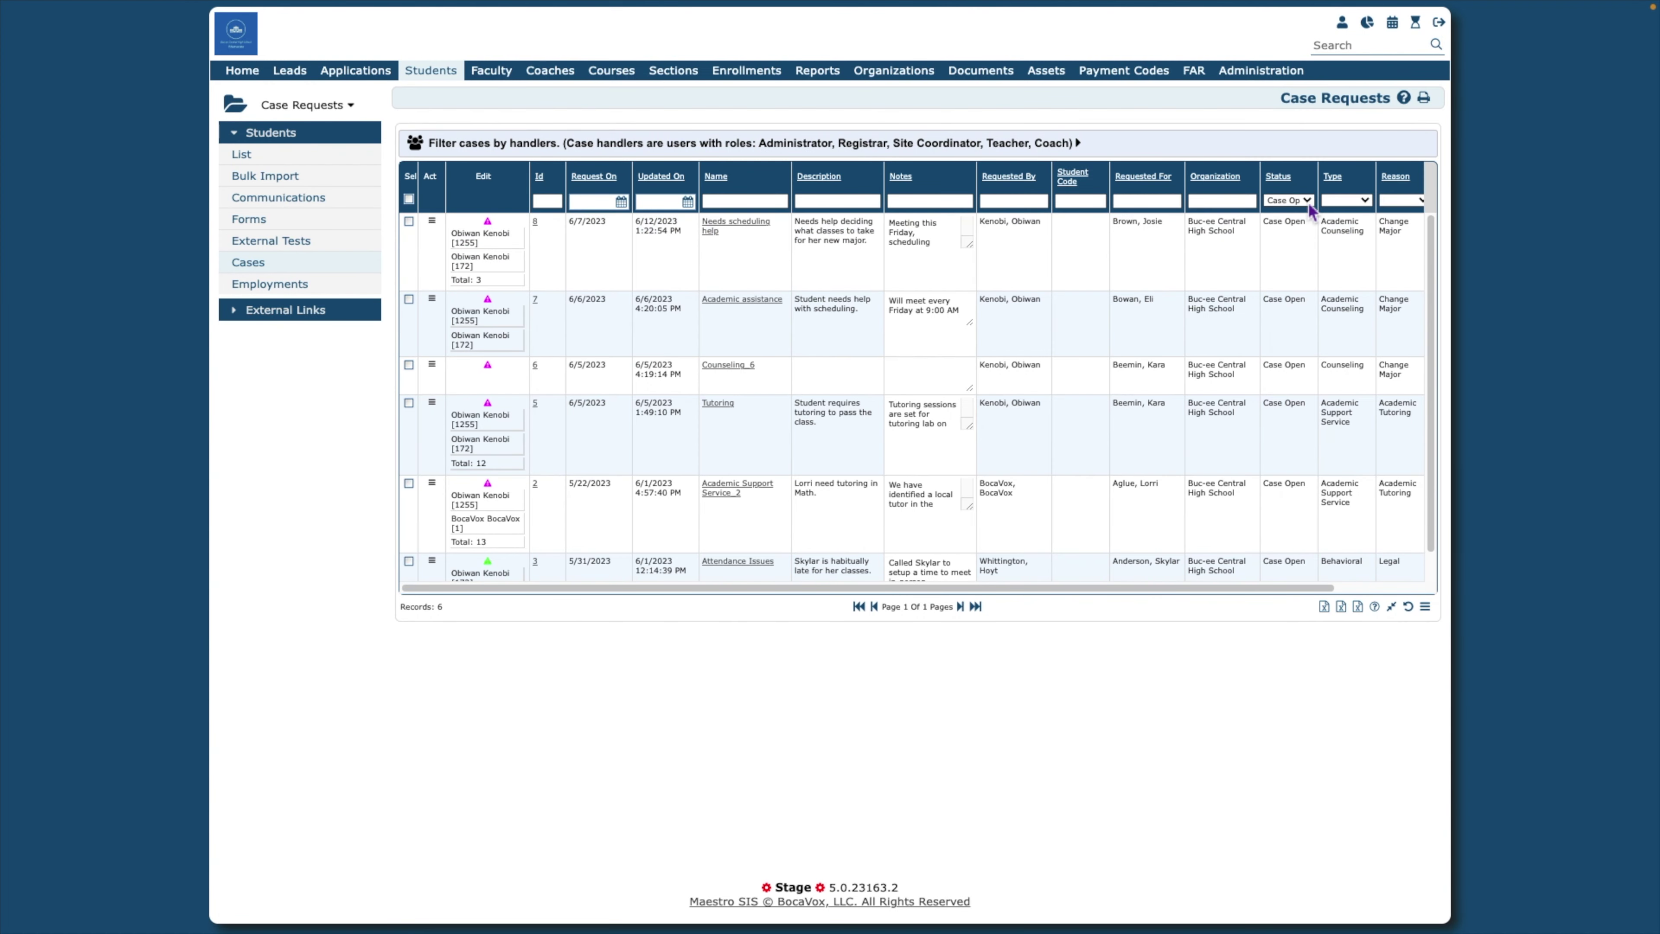
left_click(1309, 201)
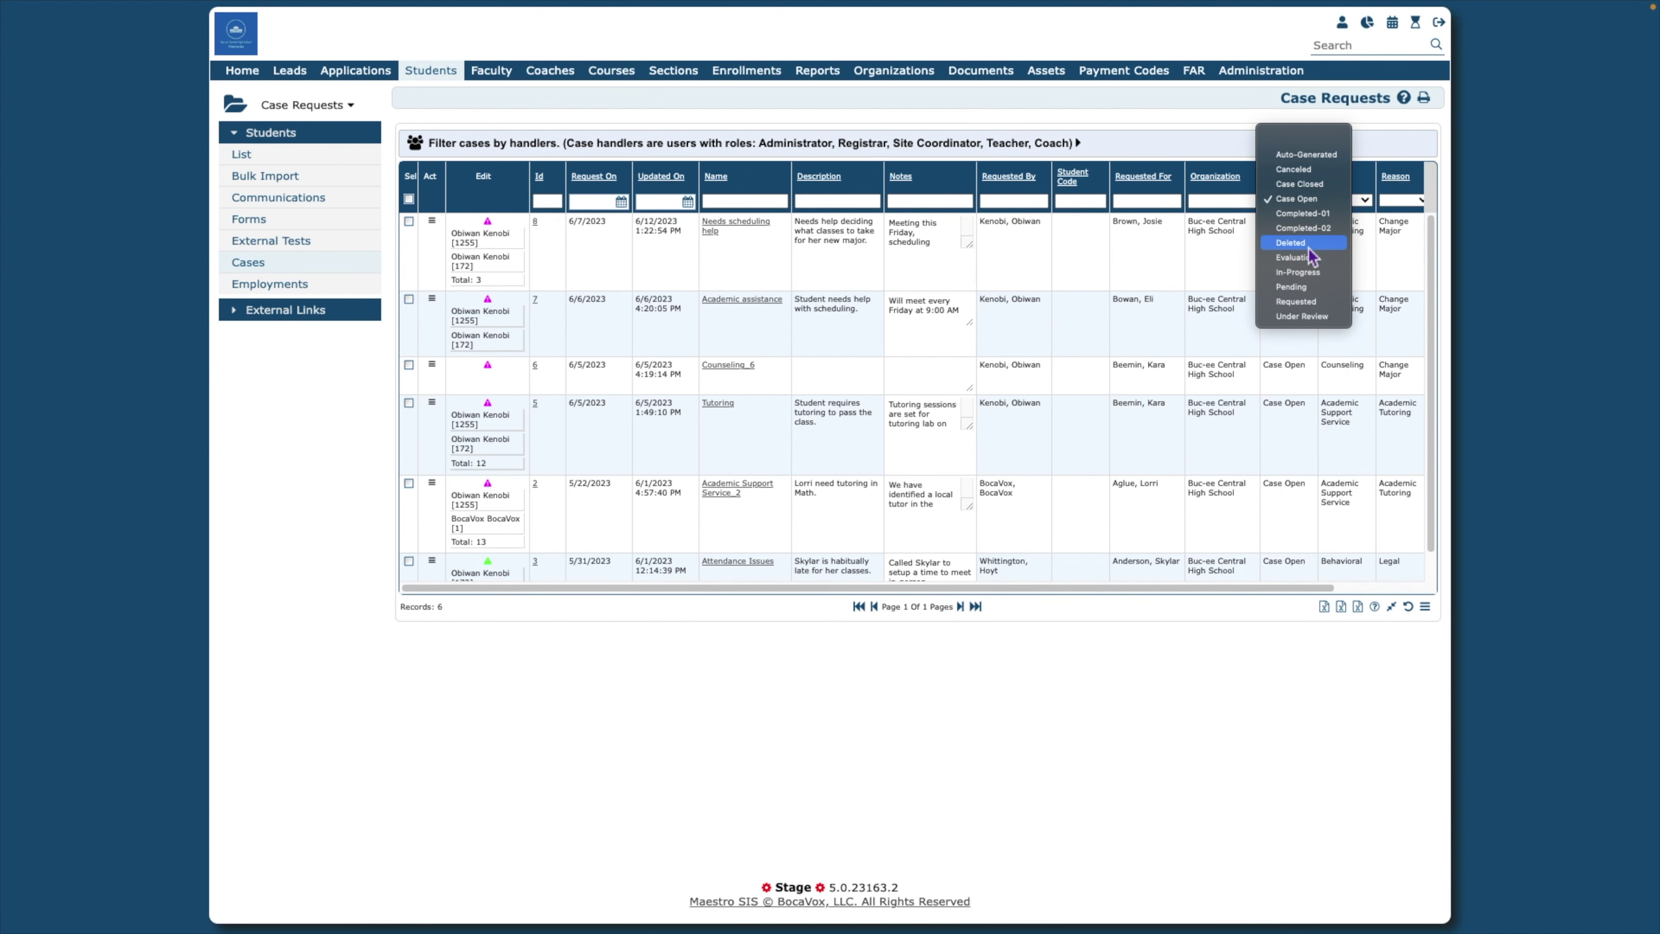
left_click(1310, 272)
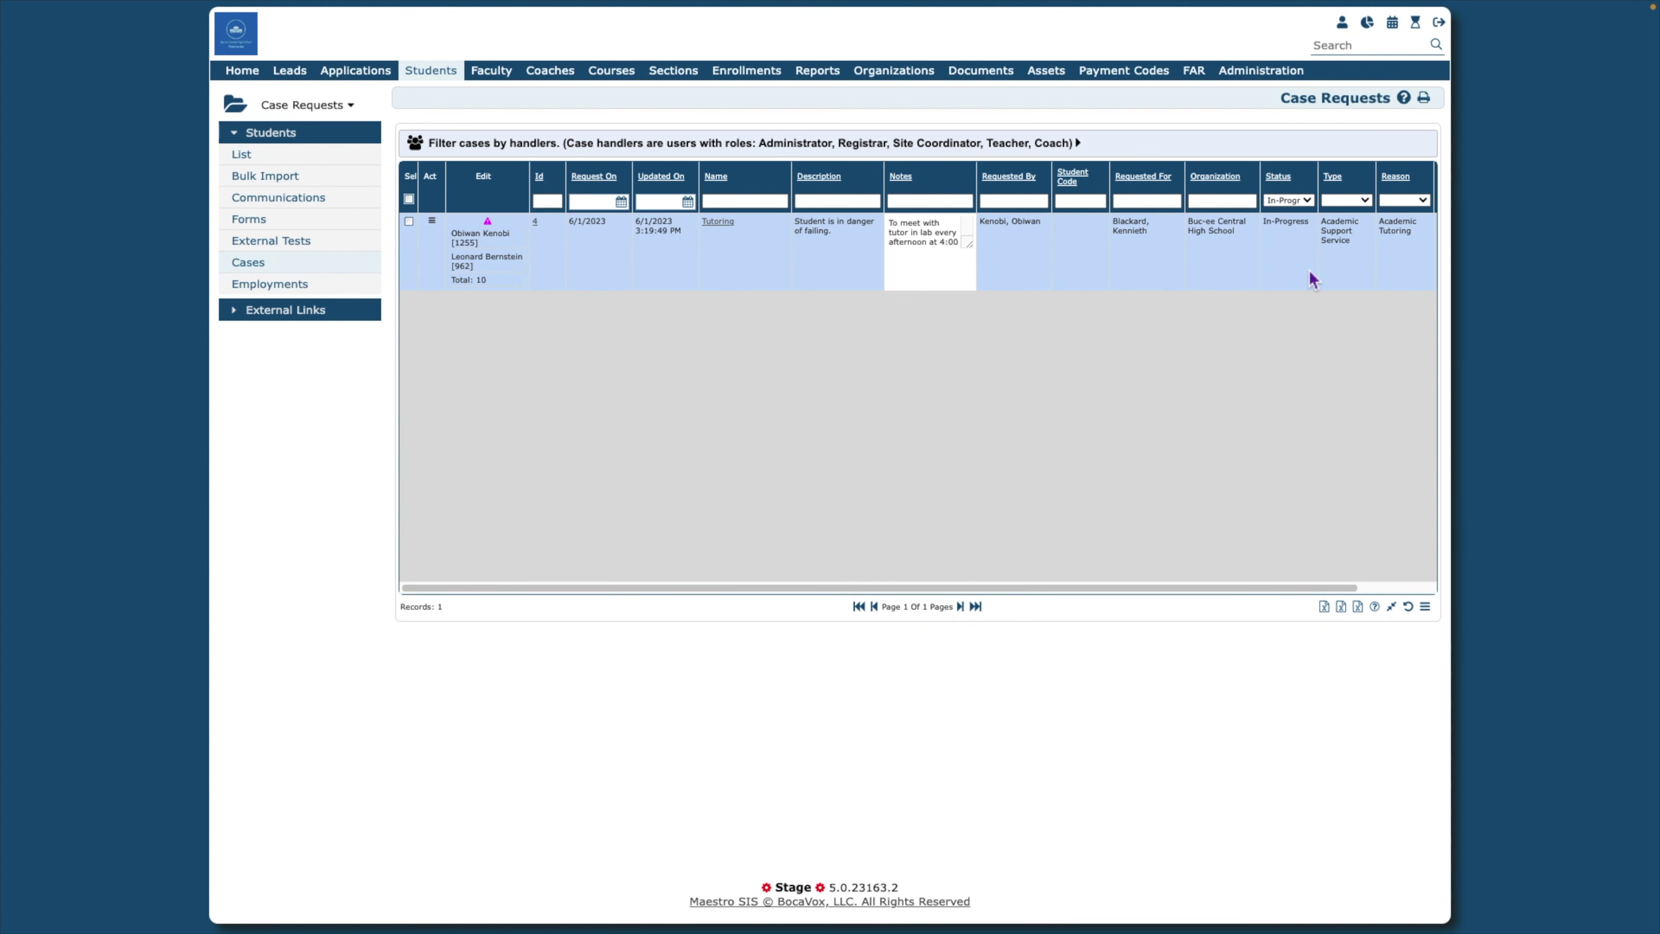
left_click(1310, 201)
left_click(1315, 80)
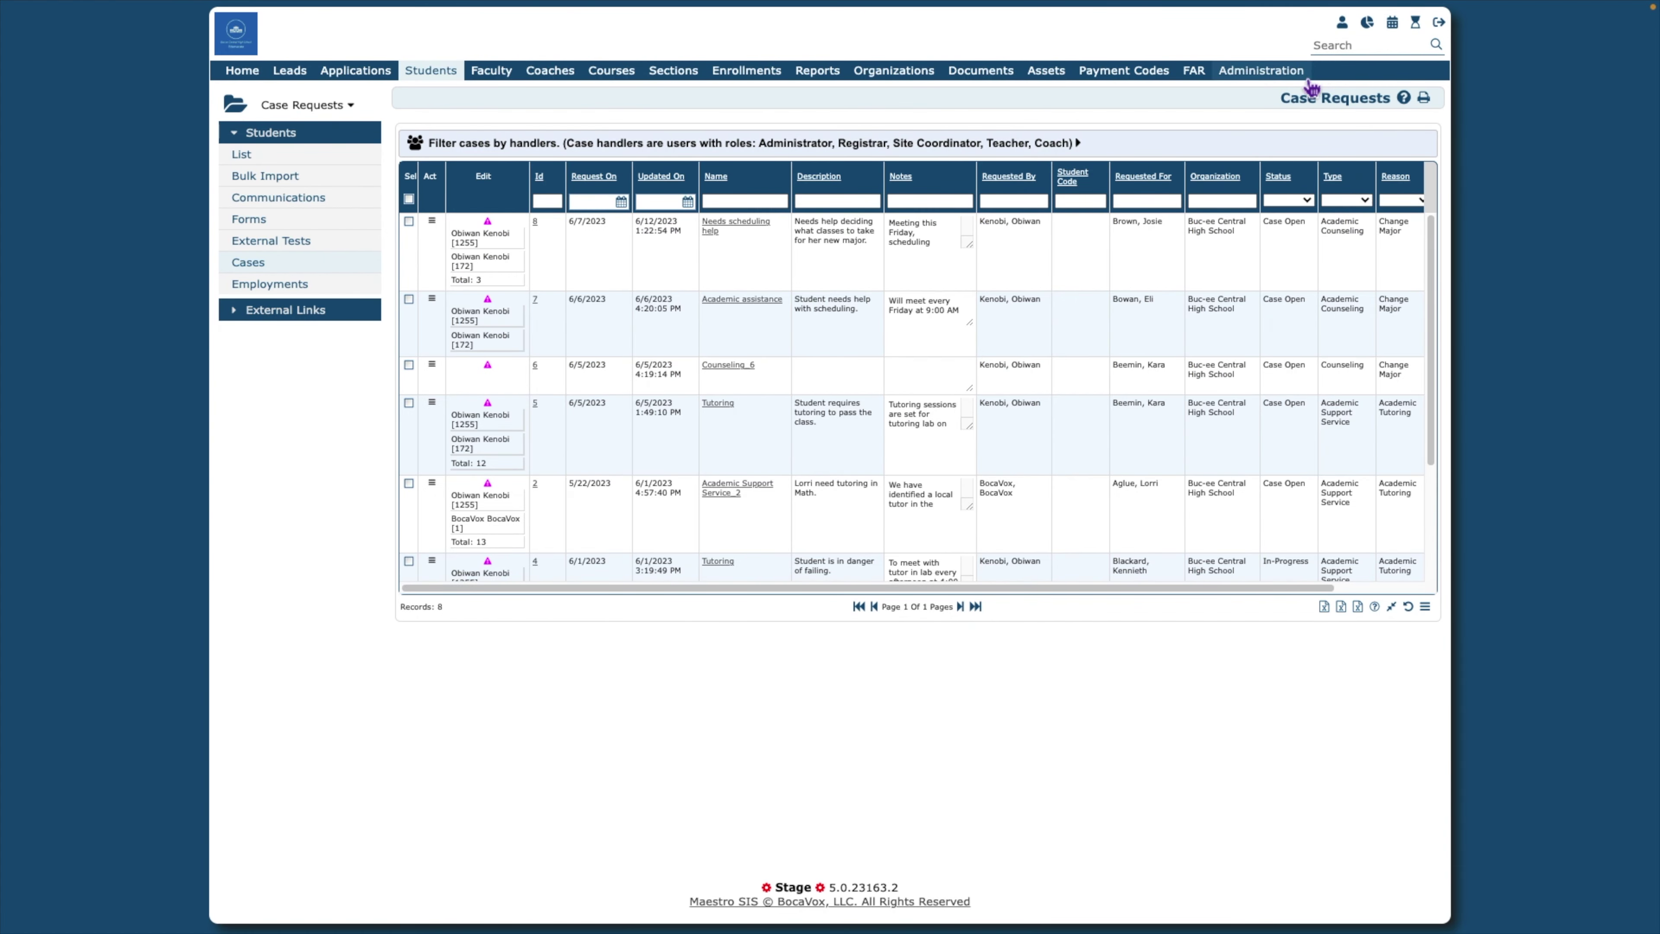
Filter case type to Academic Counseling, then Behavioral, then clear the type filter
left_click(1369, 200)
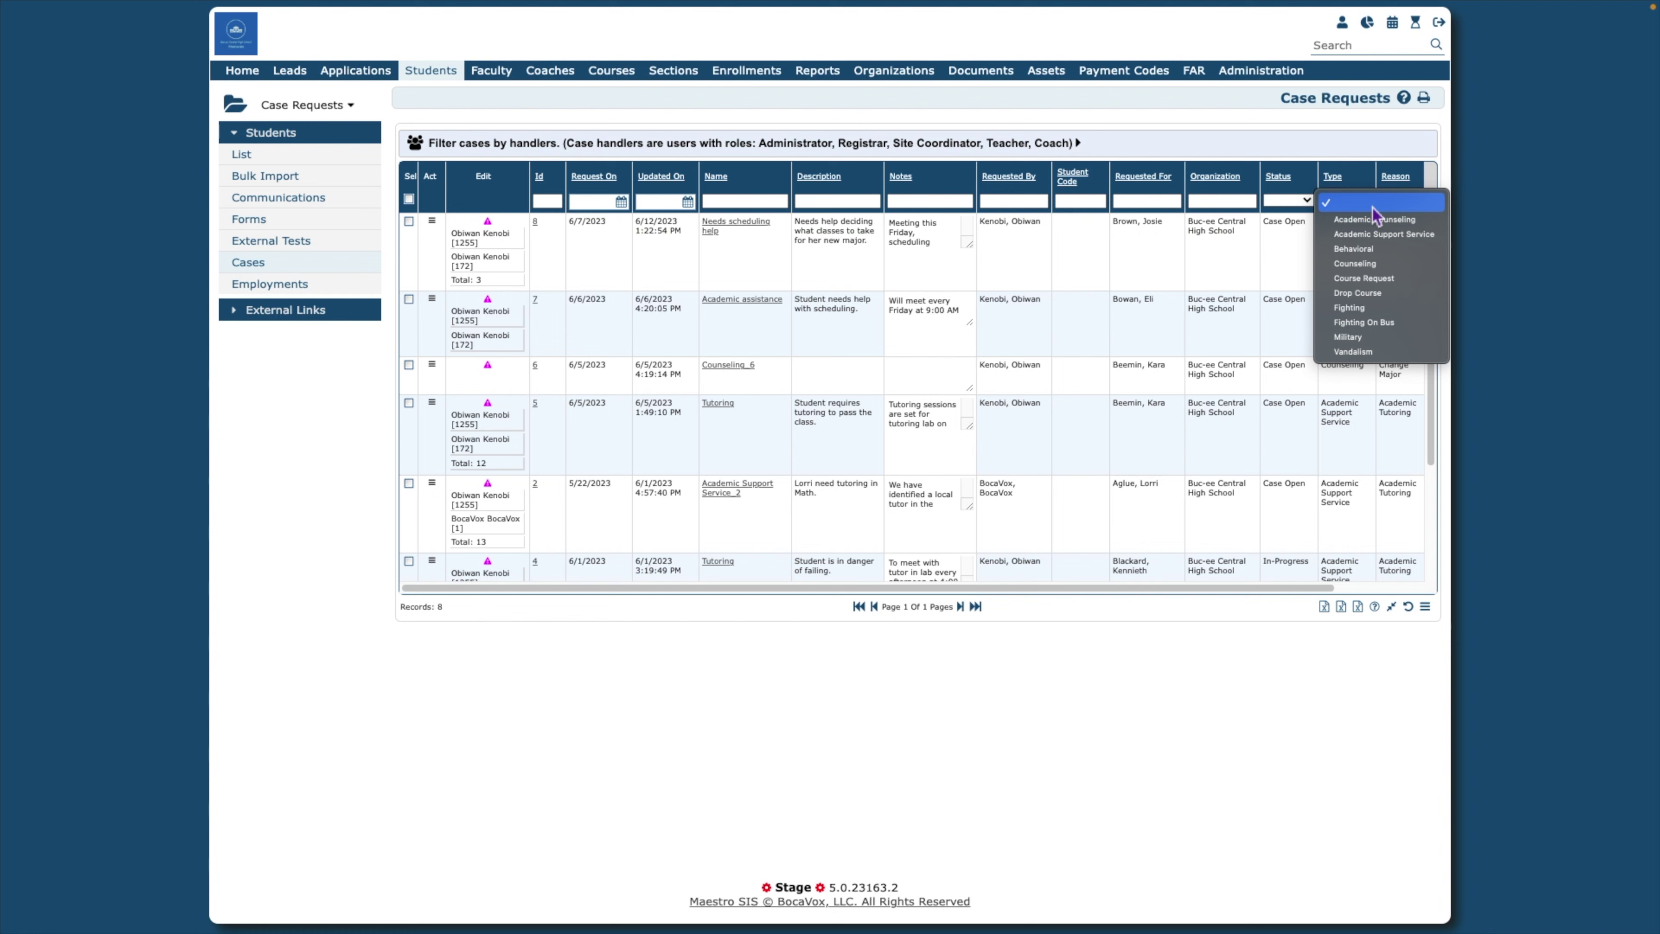
left_click(1384, 220)
left_click(1369, 204)
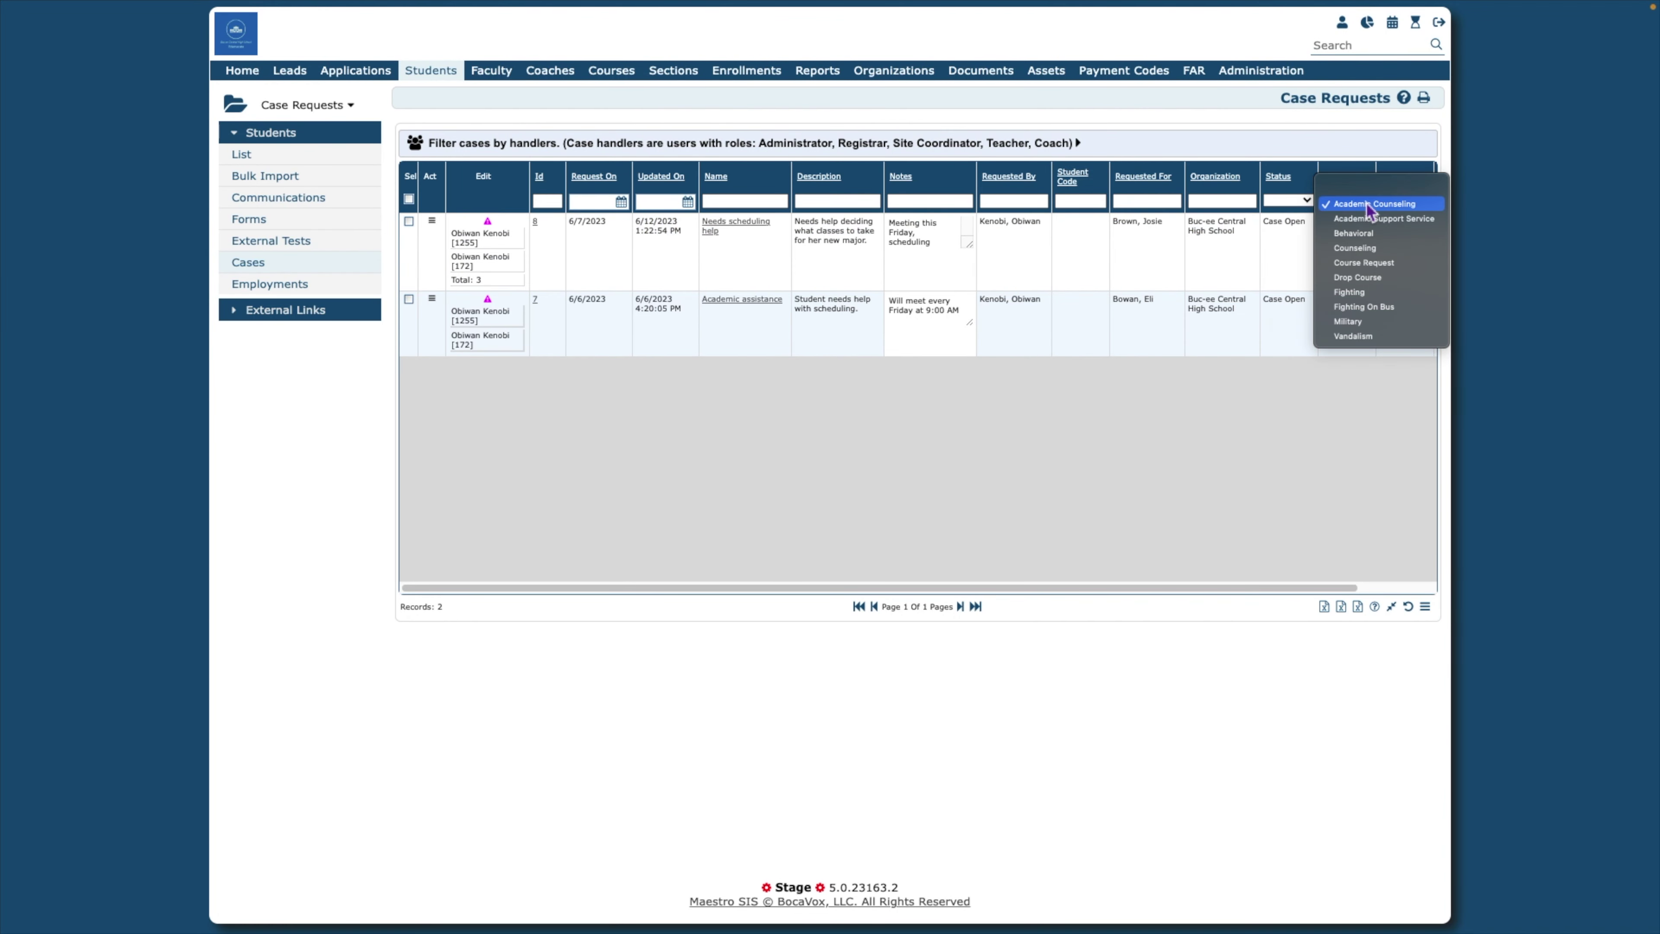
left_click(1374, 233)
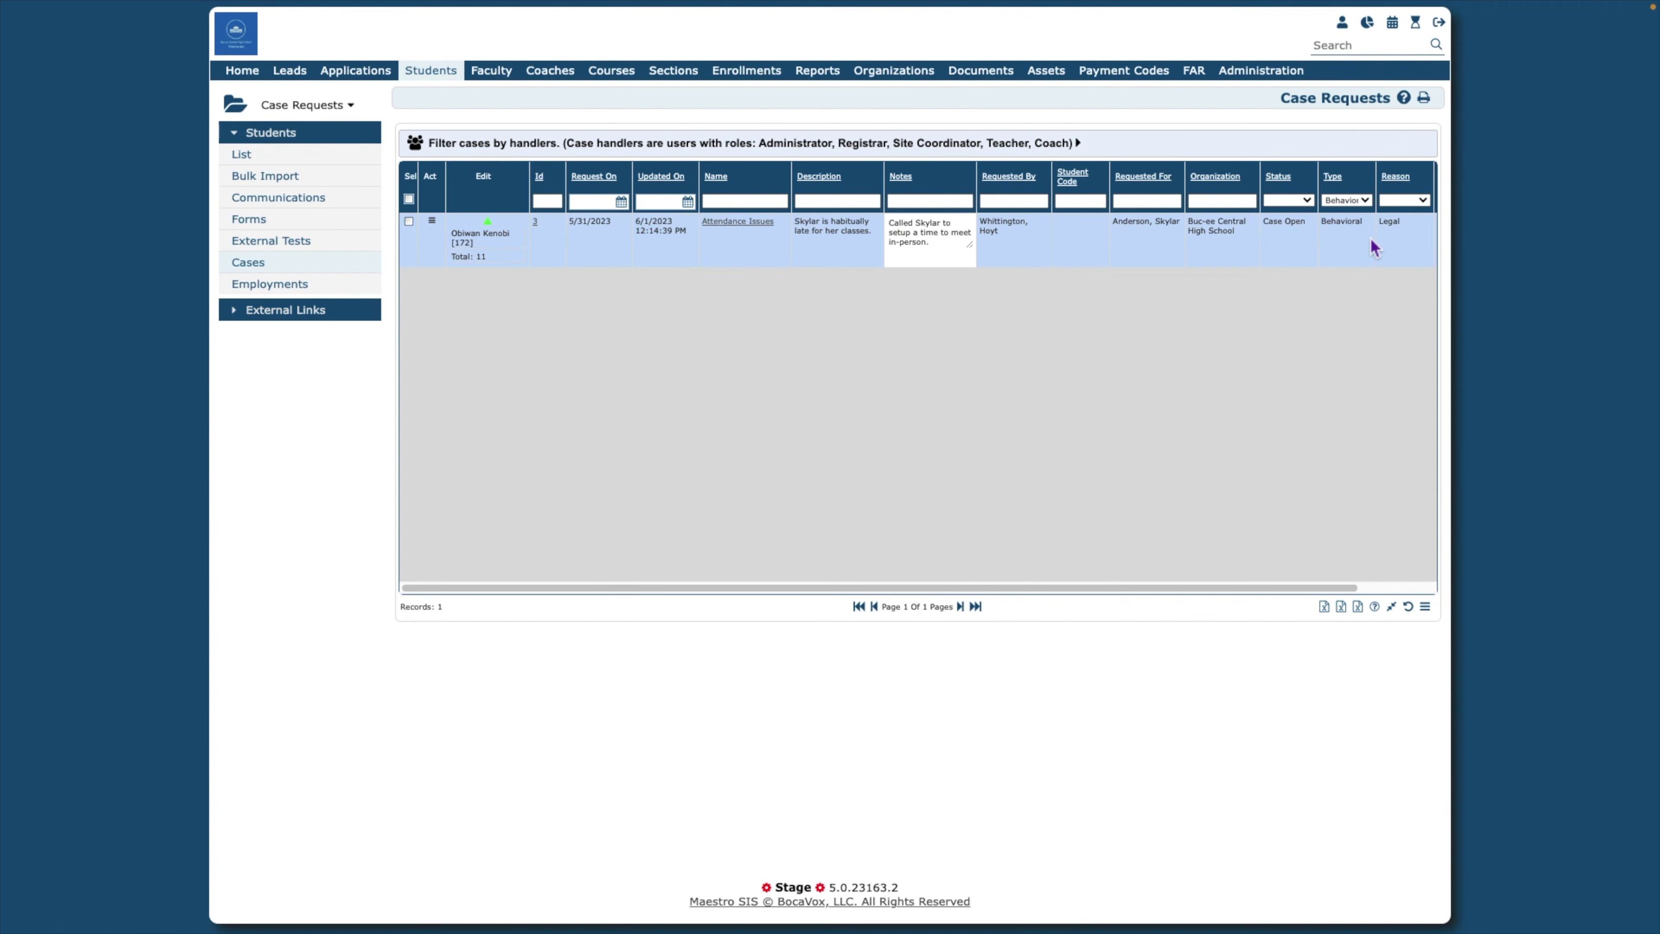
left_click(1346, 200)
left_click(1372, 163)
Filter reason to Academic Tutoring, then clear it to show all 8 cases
left_click(1419, 202)
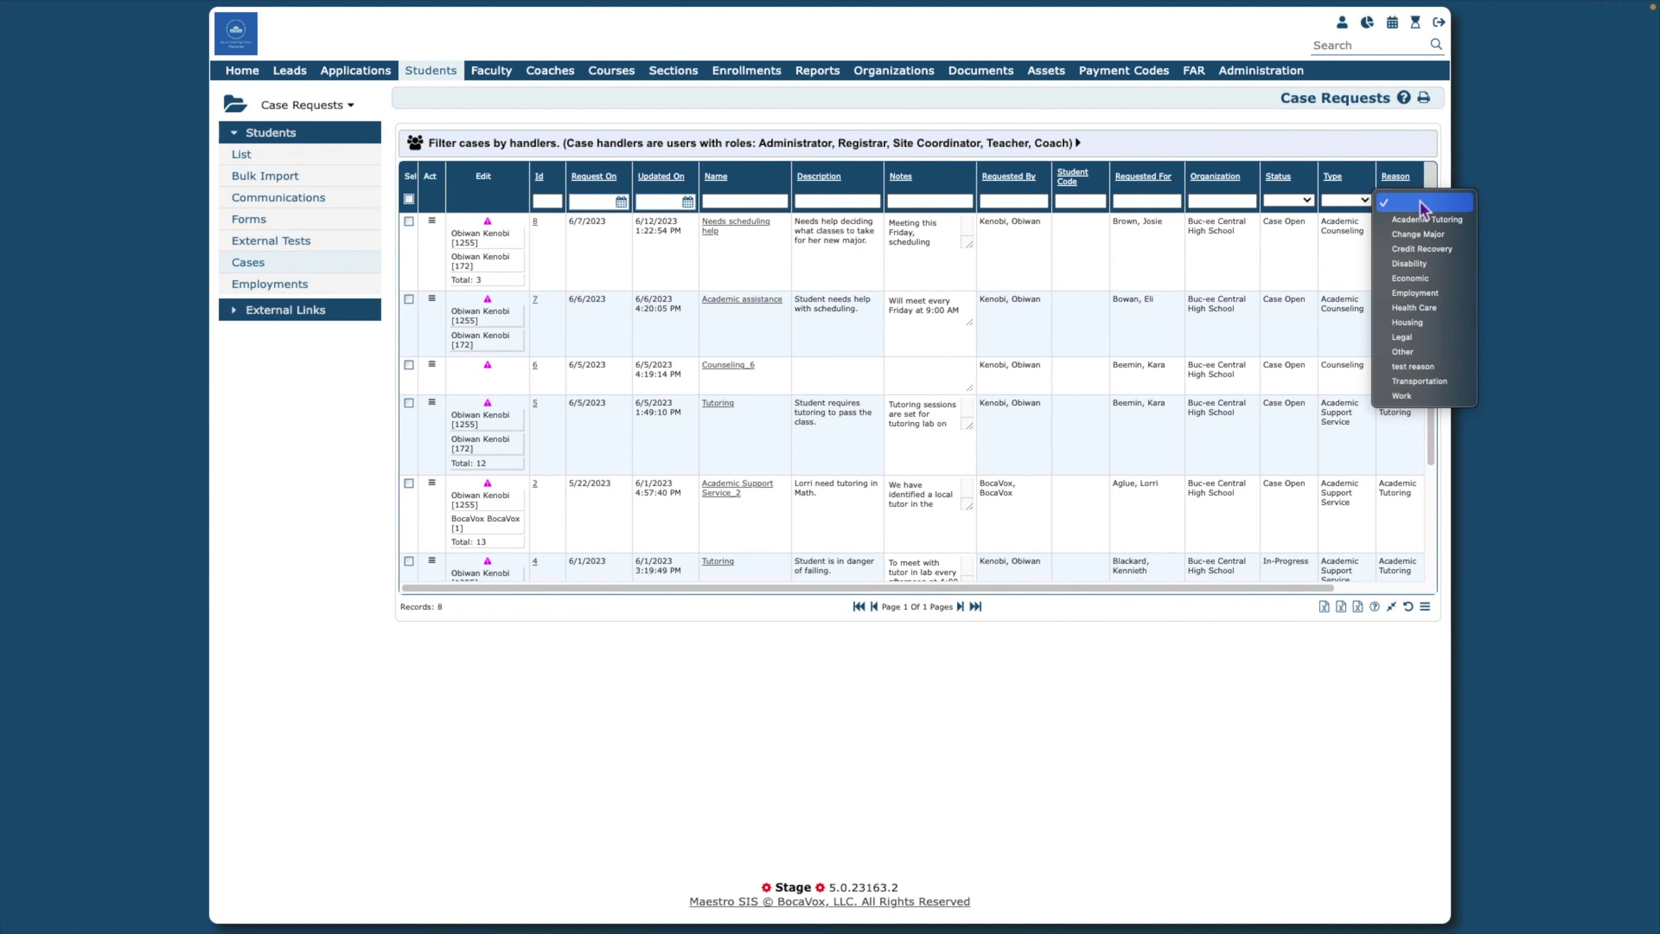
left_click(1423, 219)
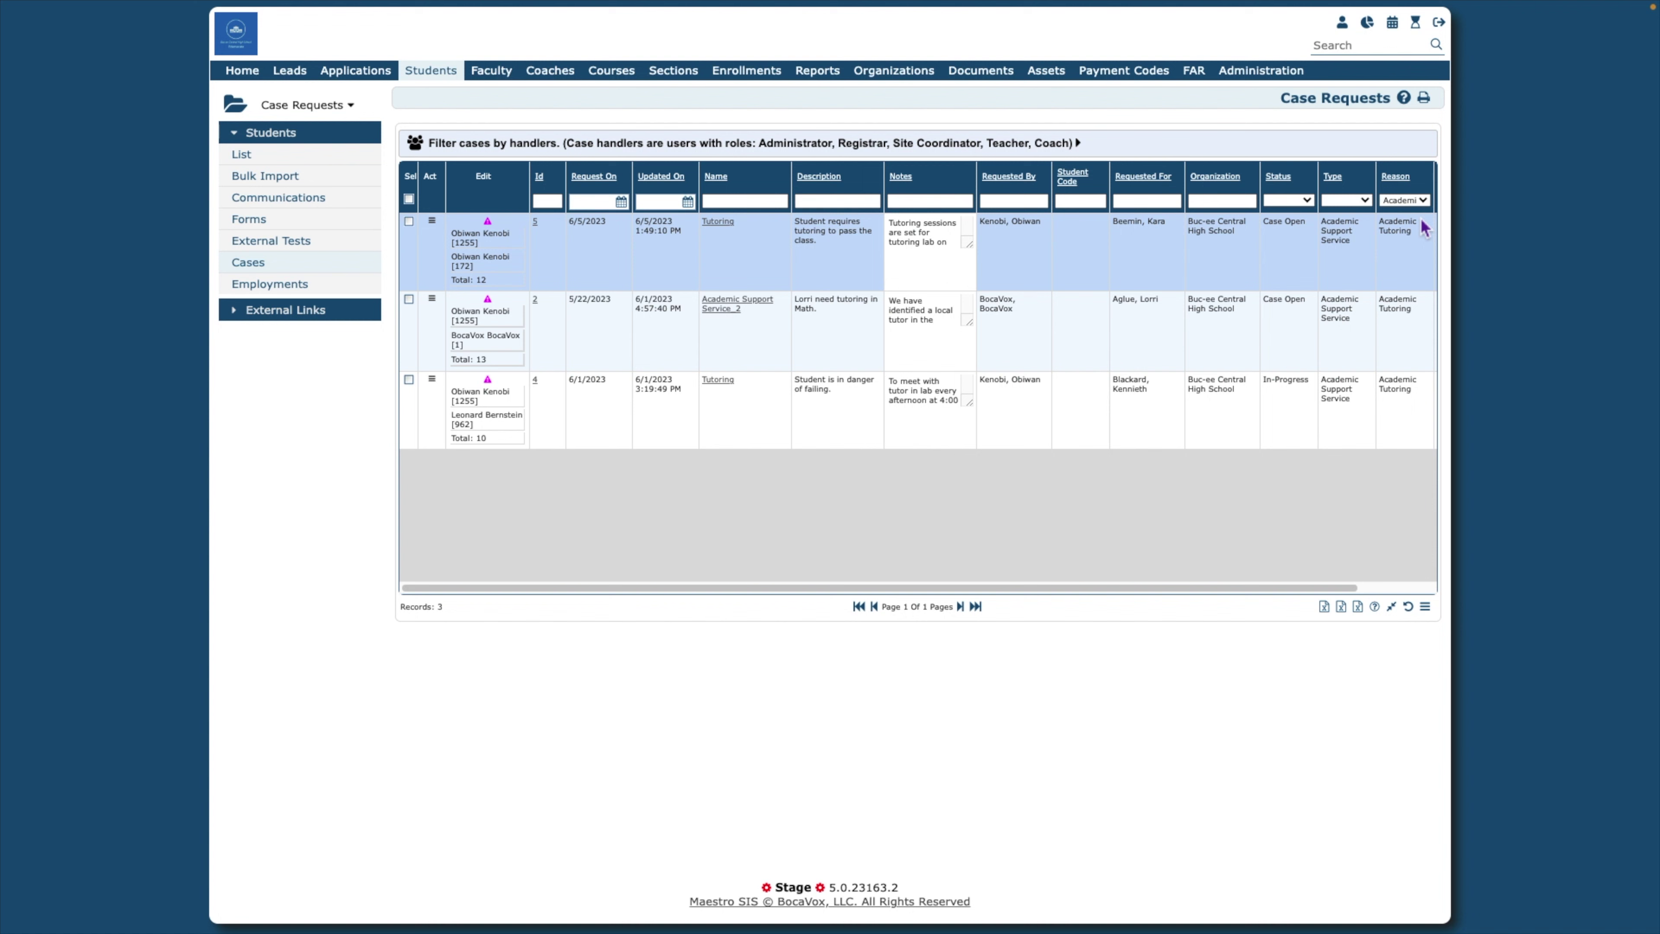
left_click(1423, 203)
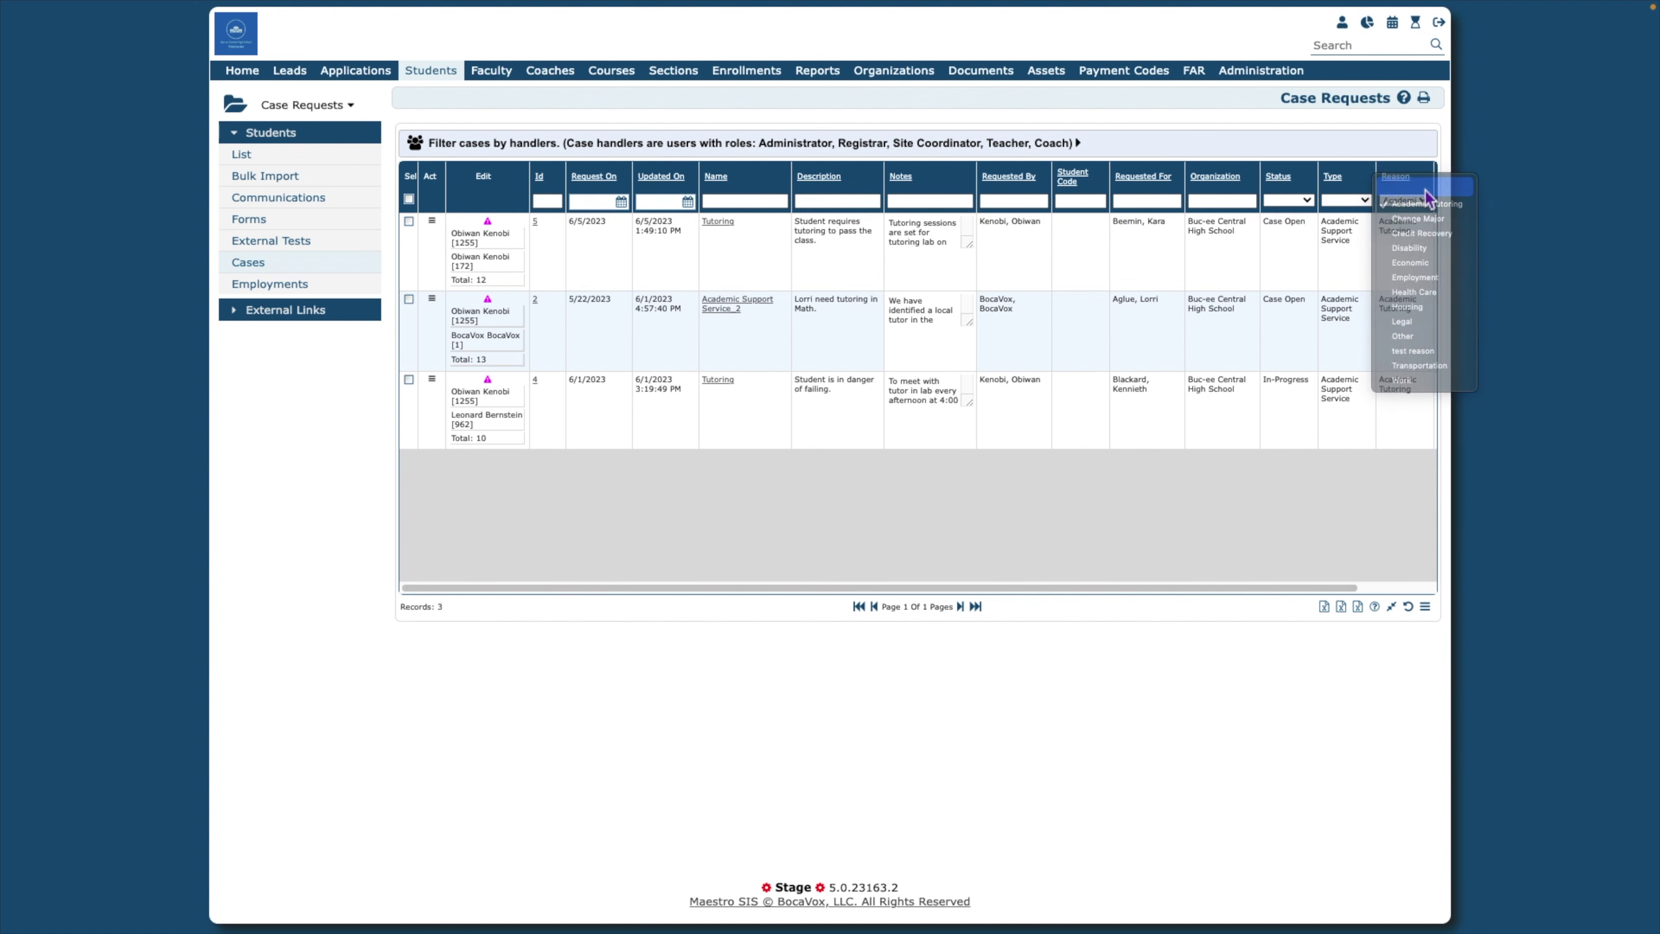
left_click(1425, 193)
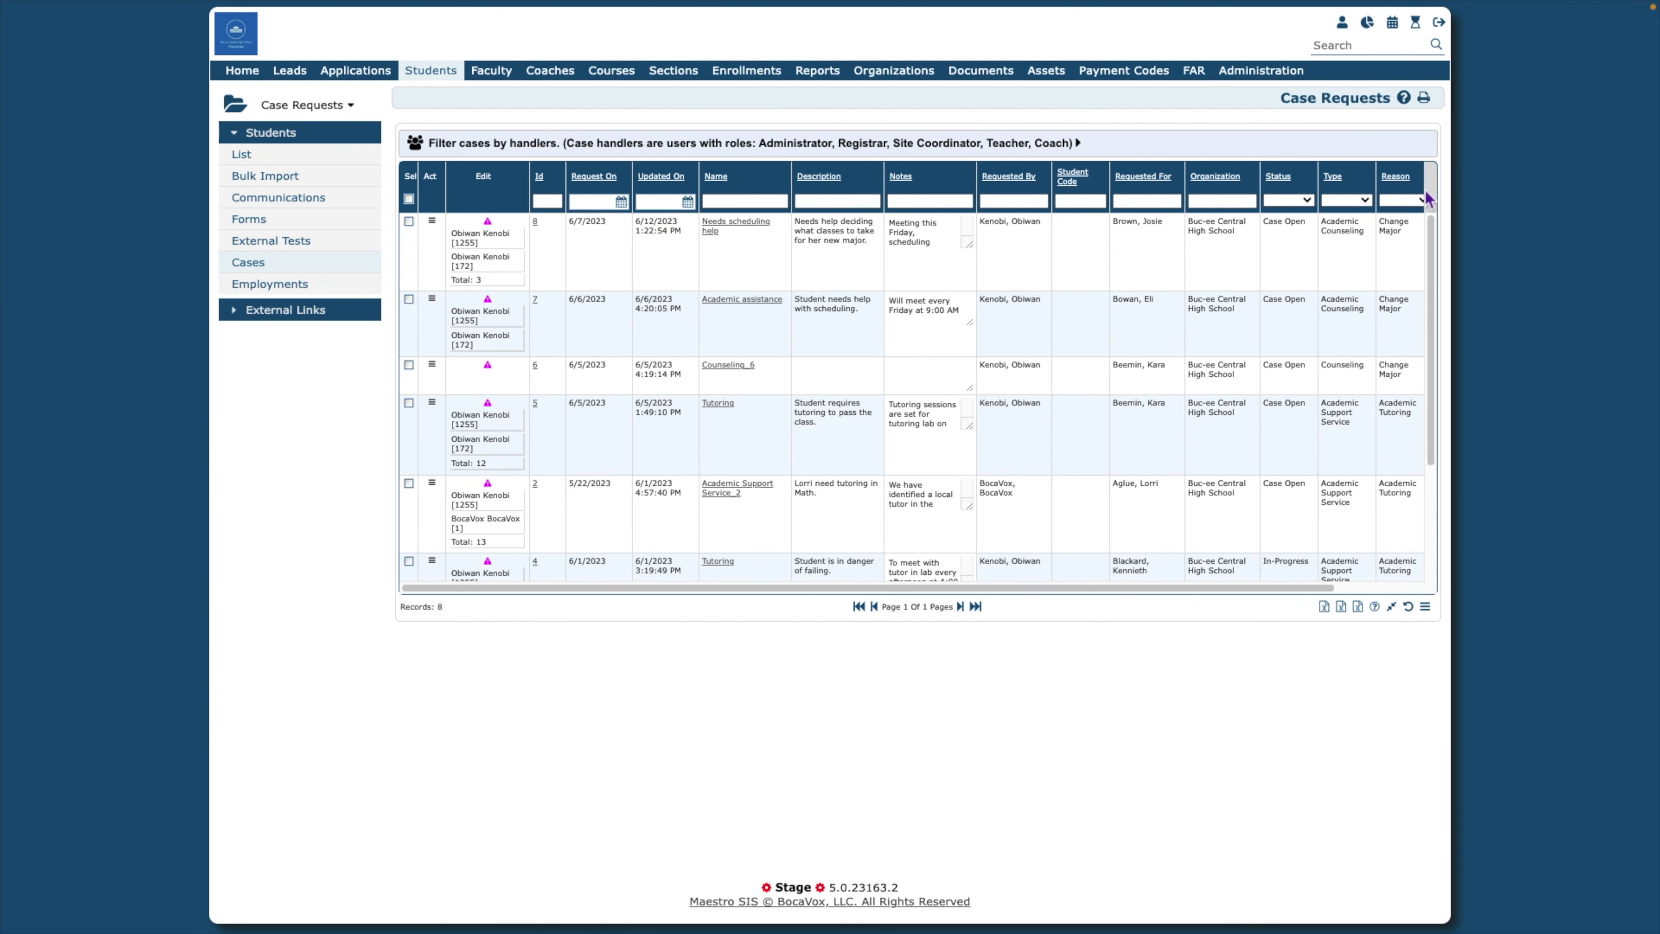
Open case 8, 'Needs scheduling help', to review its handlers and the College Advising team
left_click(486, 243)
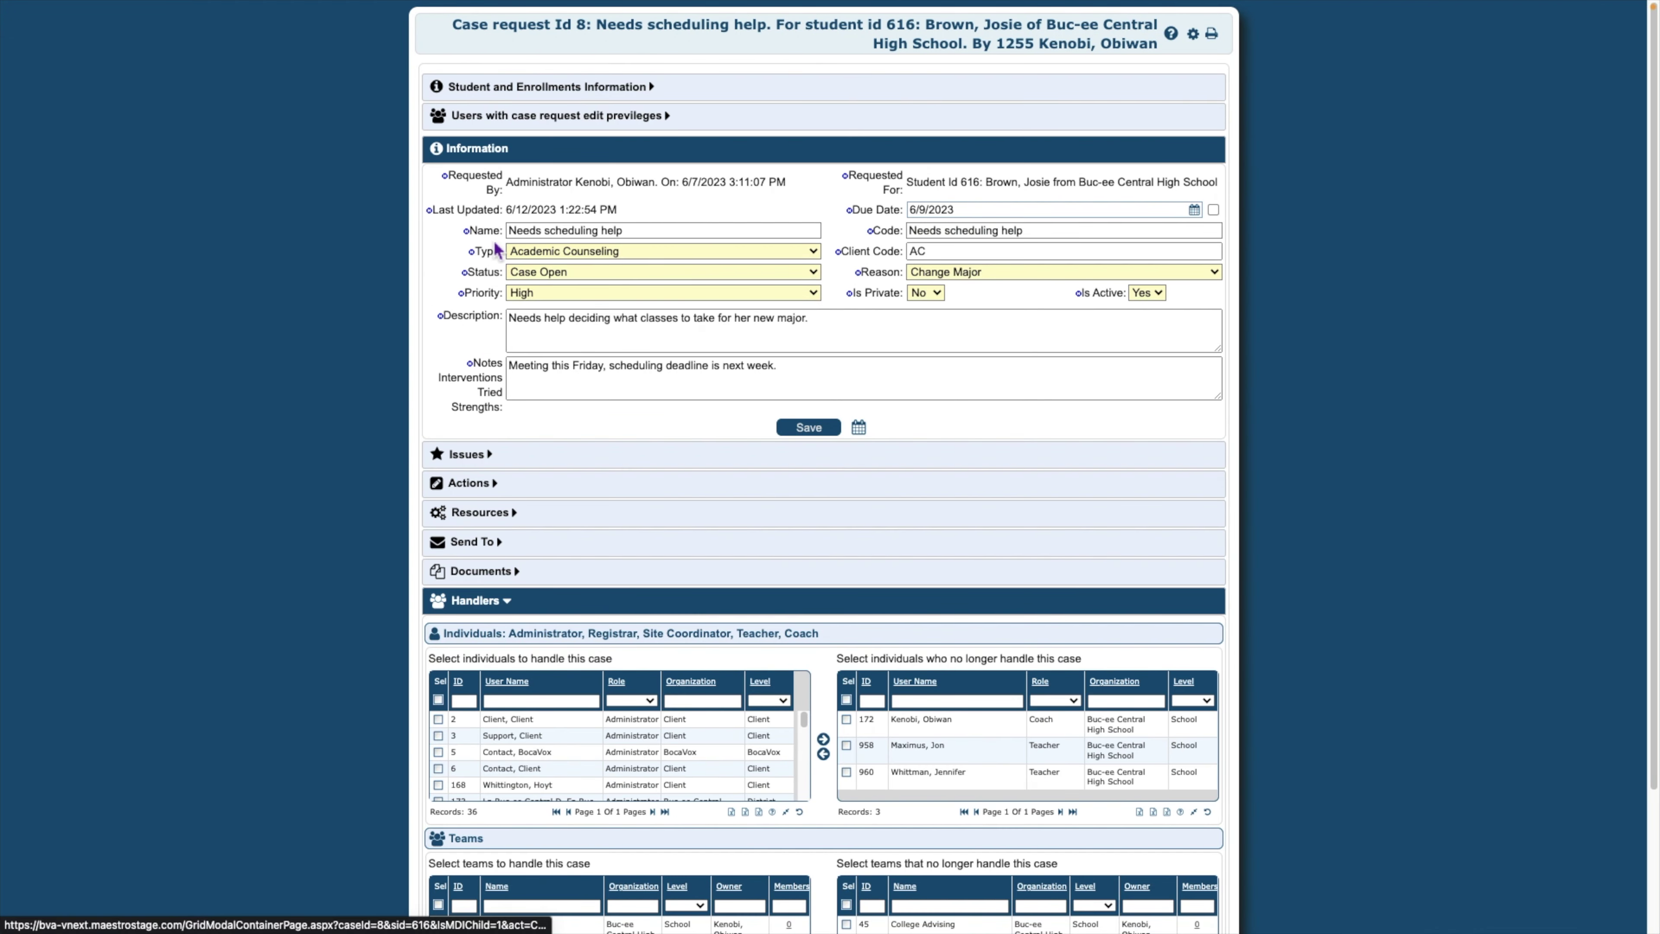
scroll(515, 281, "down", 3)
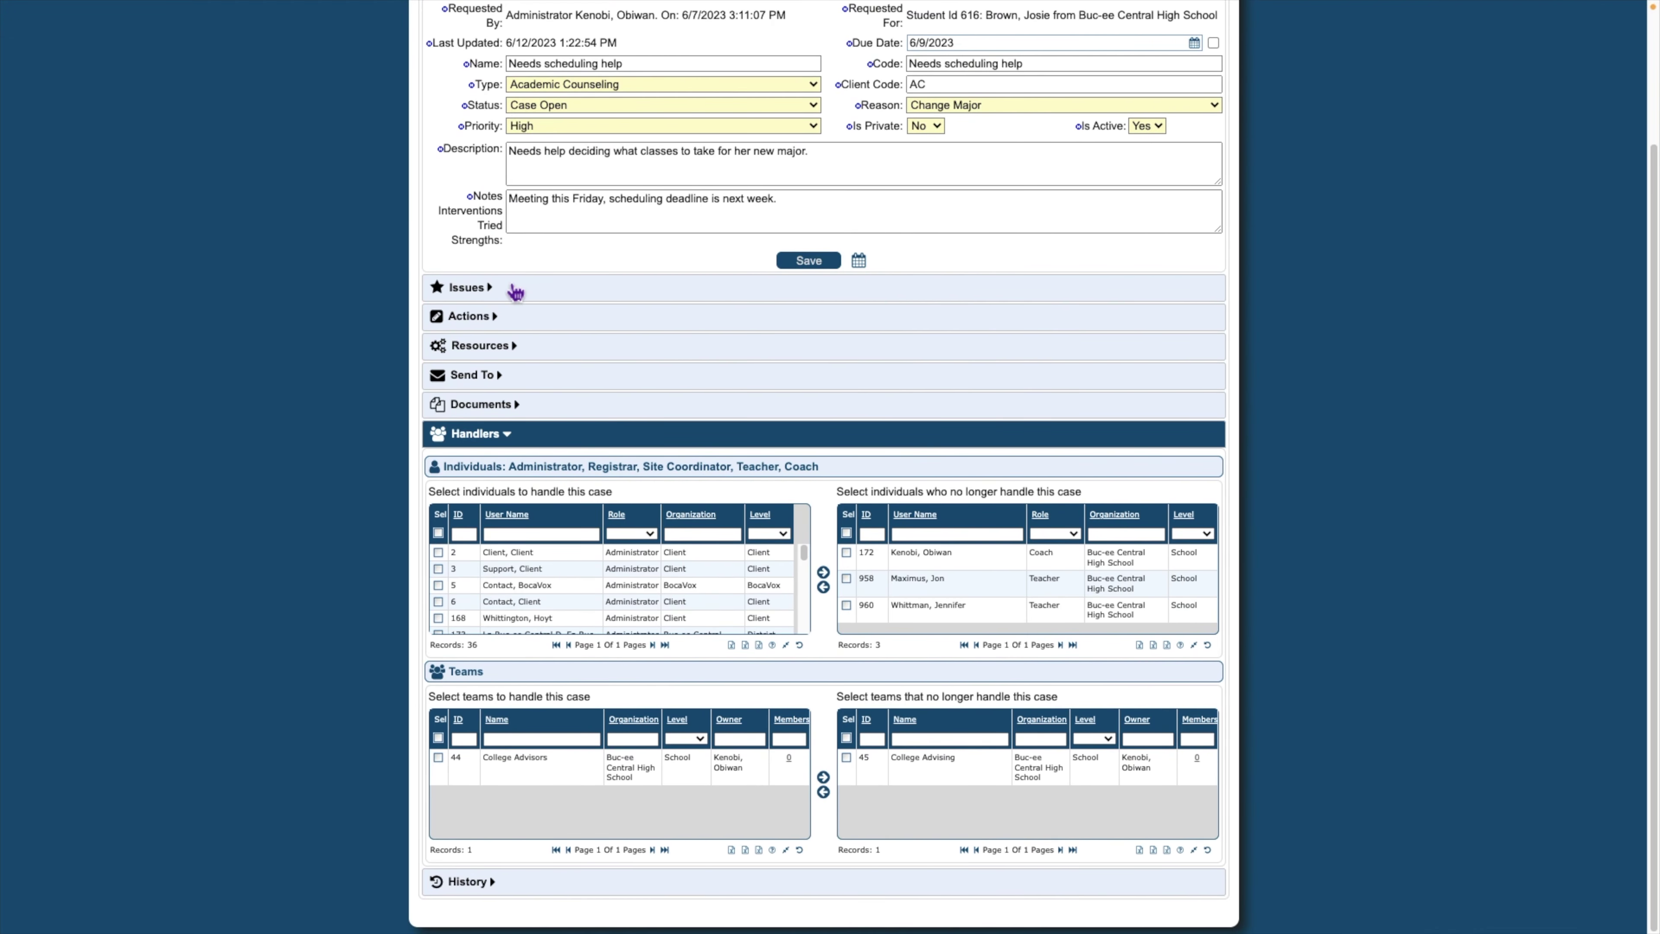
scroll(515, 292, "up", 3)
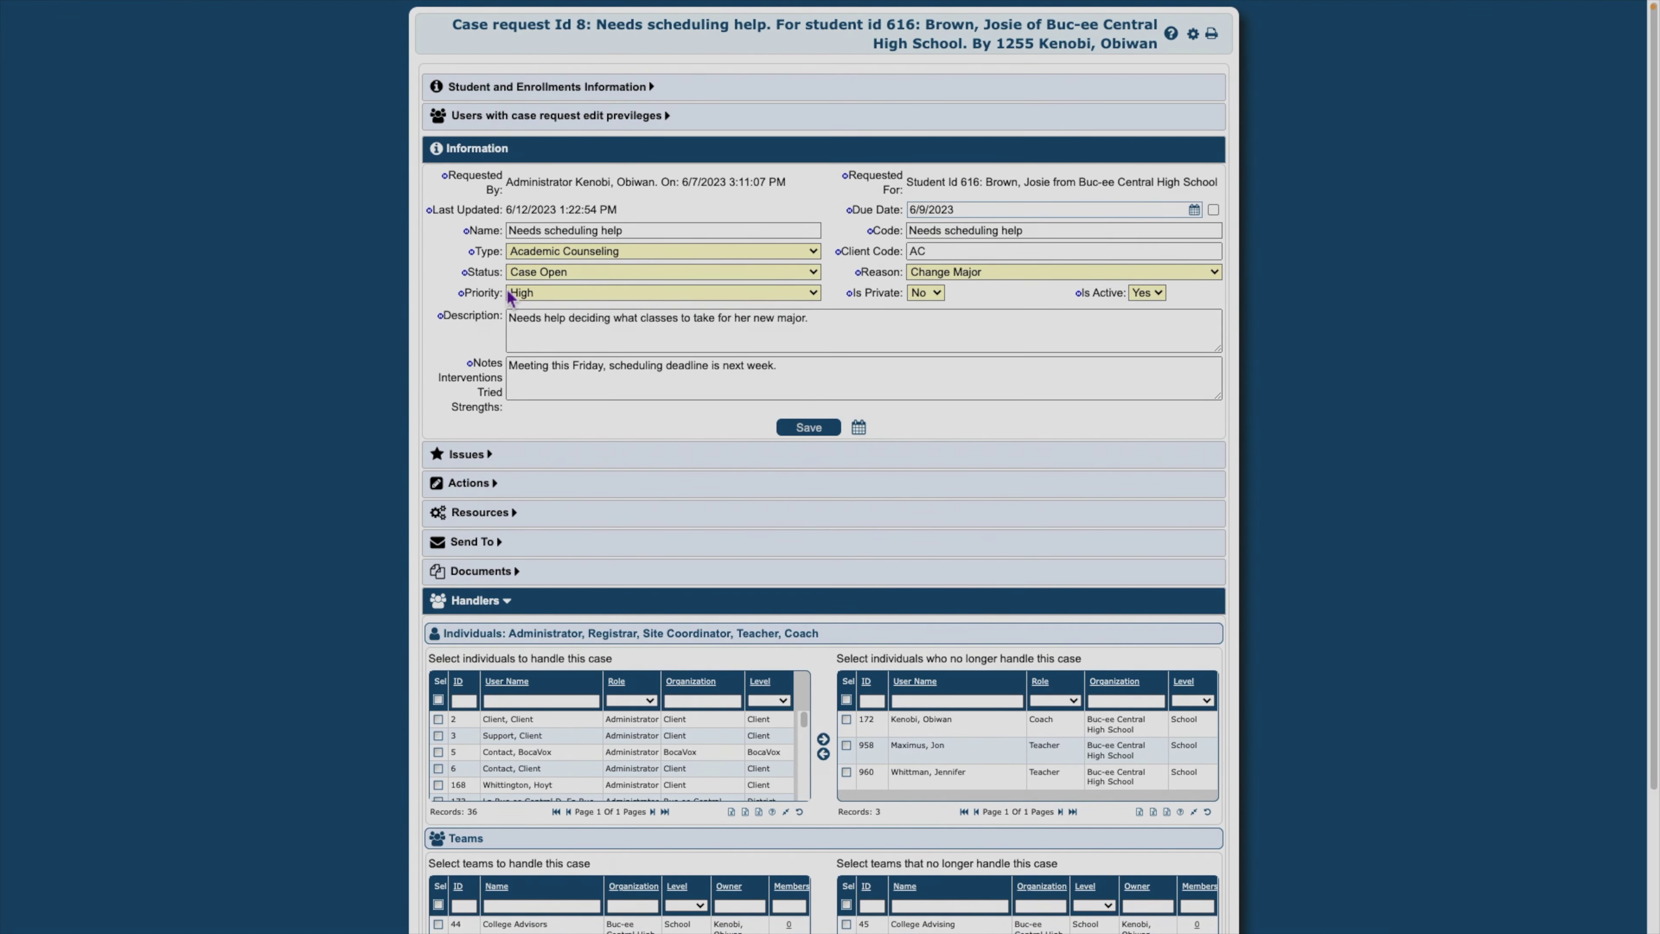